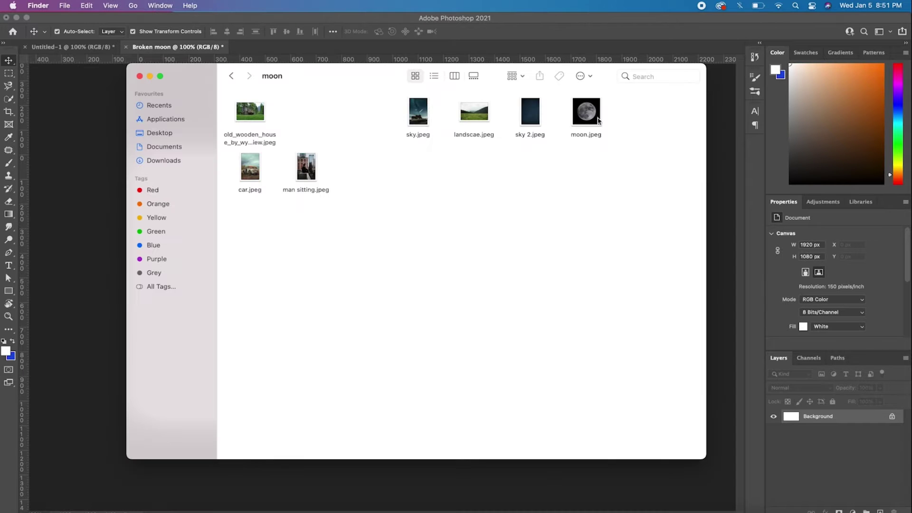
Place landscape.jpeg and scale it slightly past the Broken moon canvas edges
left_click_drag(474, 112, 447, 498)
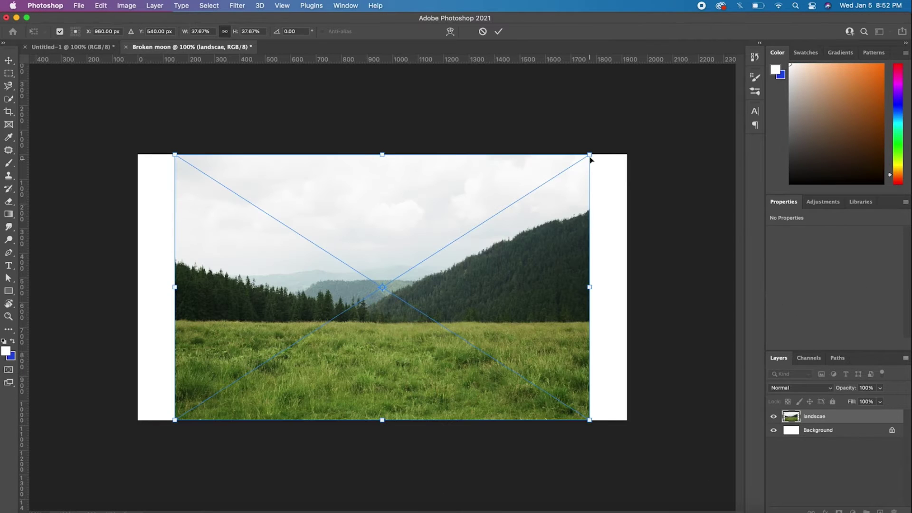
left_click_drag(593, 156, 631, 127)
mouse_move(557, 266)
left_mouse_down()
mouse_move(562, 256)
mouse_move(559, 263)
left_mouse_up()
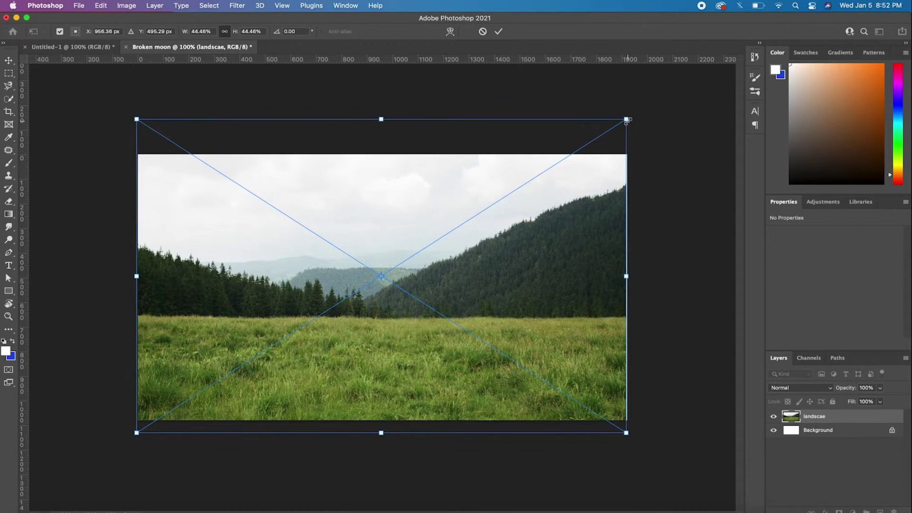
left_click_drag(625, 120, 628, 117)
left_click(498, 31)
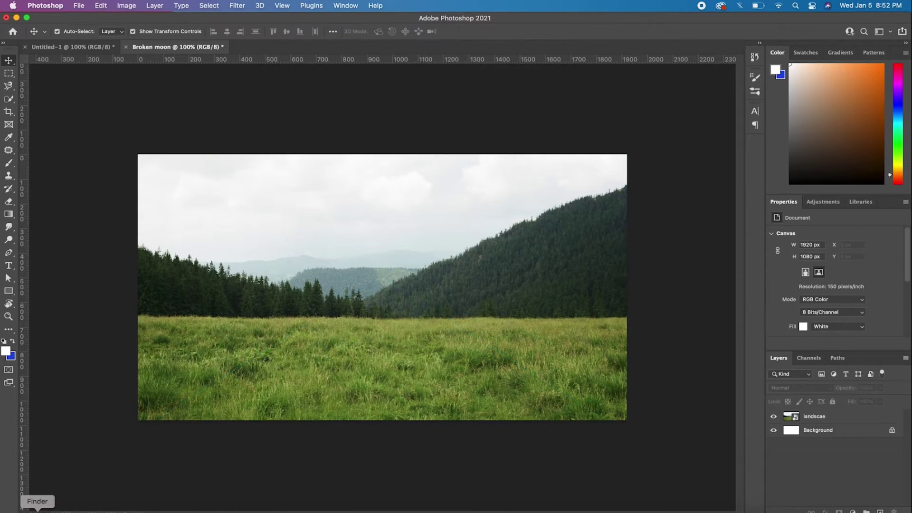
Add a Levels adjustment with lowered output whites to darken the landscape
left_click(852, 511)
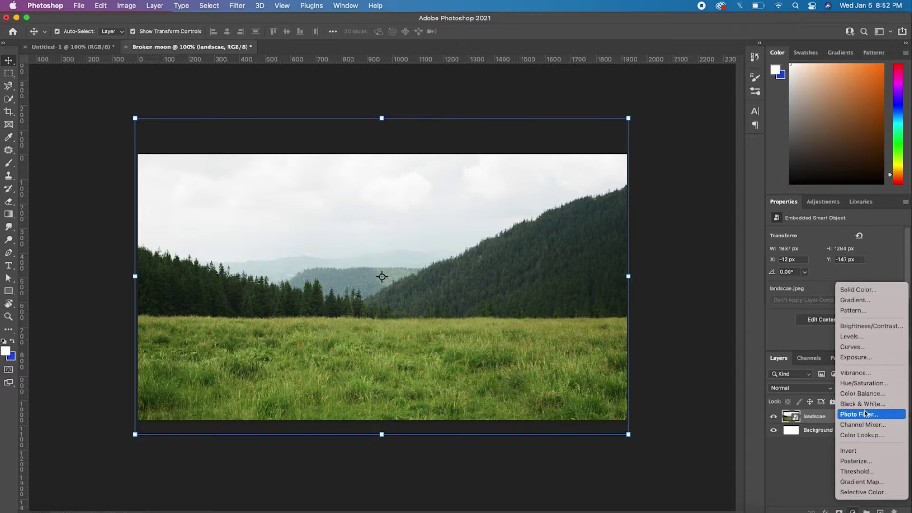
left_click(853, 338)
left_click_drag(897, 333, 867, 335)
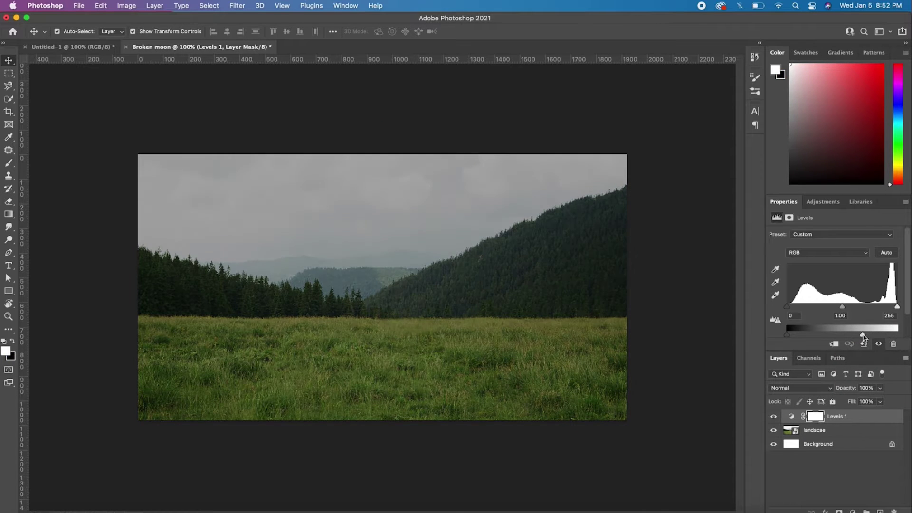
left_click(106, 47)
Bring the house into the Broken moon document, shrink it and nudge it down
mouse_move(464, 276)
left_mouse_down()
mouse_move(512, 358)
mouse_move(520, 274)
left_mouse_up()
key("ctrl+t")
left_click_drag(609, 201, 595, 214)
left_click_drag(536, 304, 539, 315)
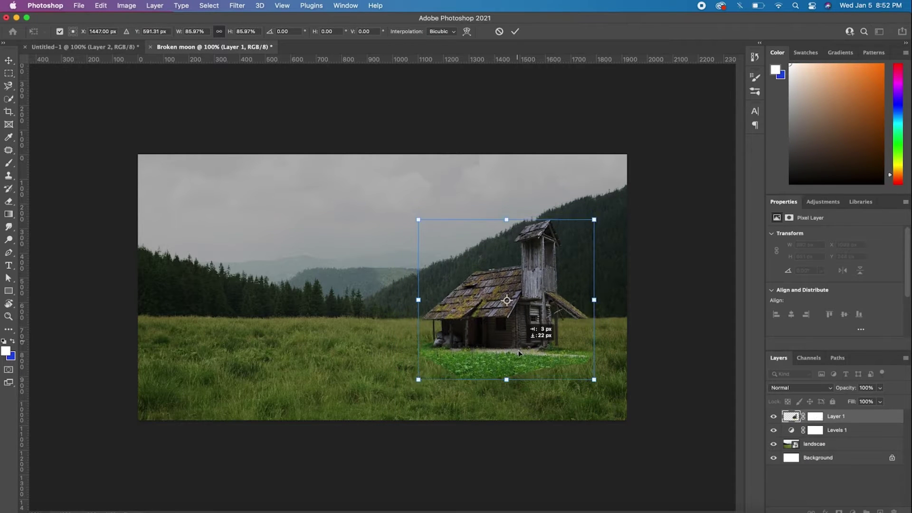
left_click(515, 32)
scroll(523, 304, "up", 5)
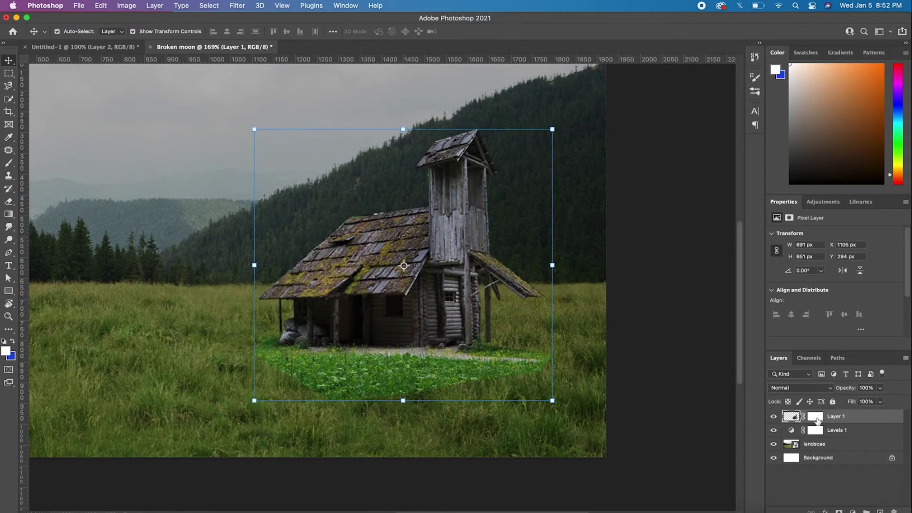
Add a layer mask to the house and set a smaller brush
left_click(839, 510)
key("b")
scroll(505, 382, "down", 1)
key("bracketleft")
key("bracketleft")
key("bracketleft")
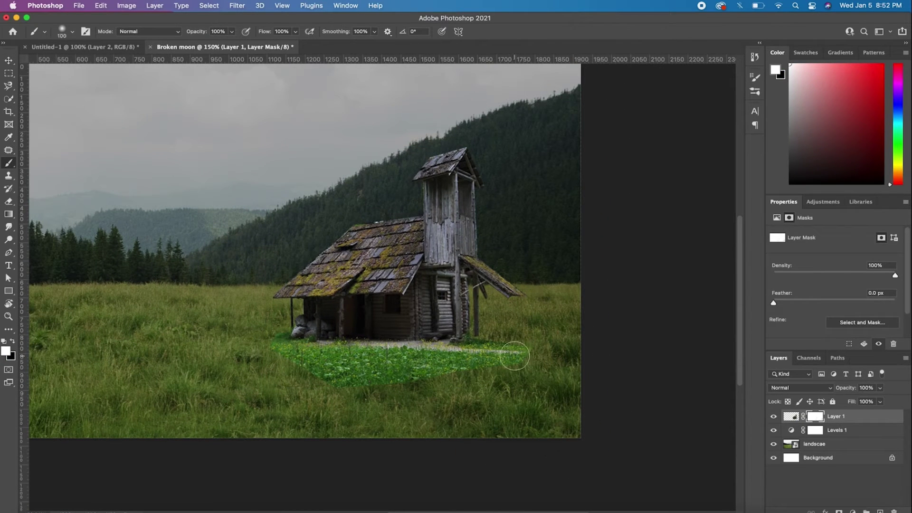
Try a horizontal flip of the house, then undo it and leave the transform
key("ctrl+t")
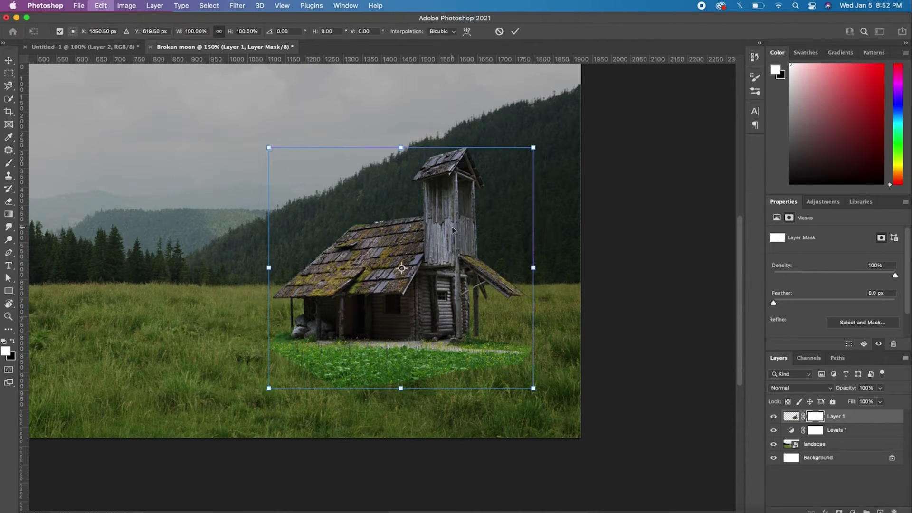
right_click(441, 227)
left_click(491, 458)
scroll(455, 323, "down", 2)
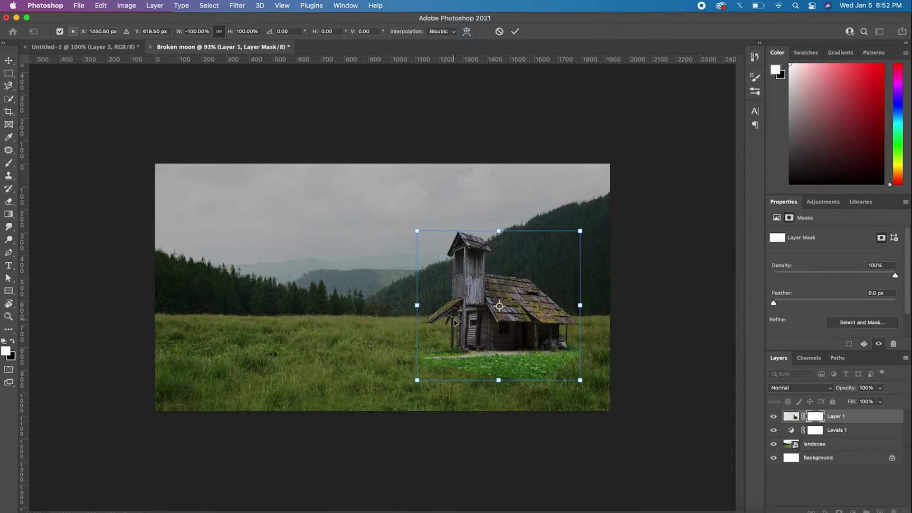
key("ctrl+z")
scroll(284, 261, "up", 3)
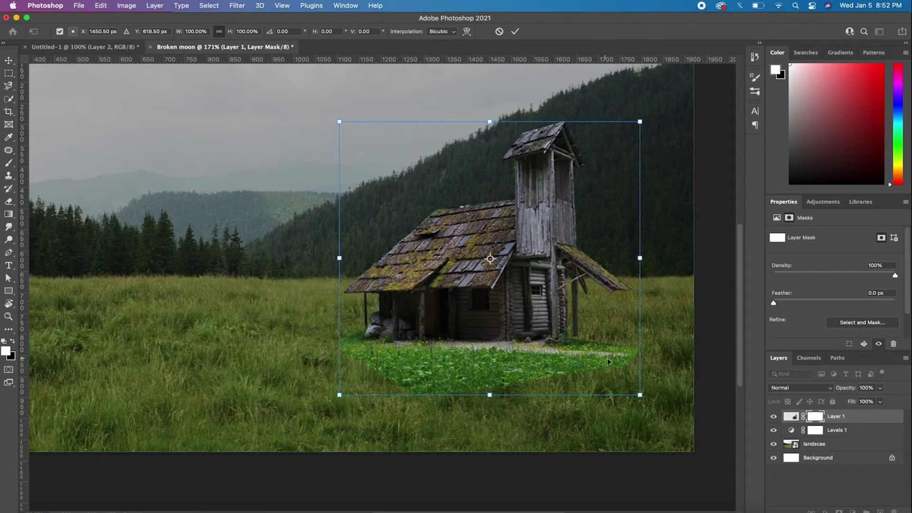
key("Return")
Mask out the bright grass patch and green strip beneath the house
key("b")
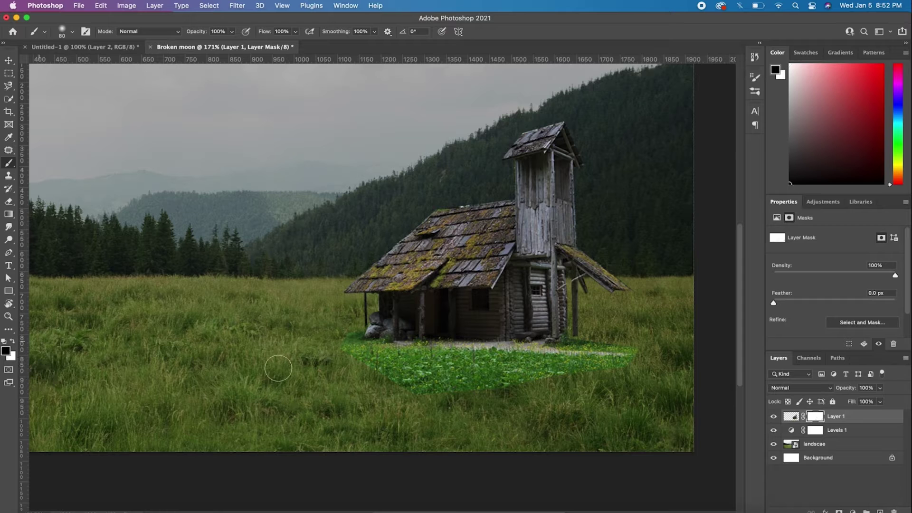
key("]")
left_click_drag(353, 344, 627, 356)
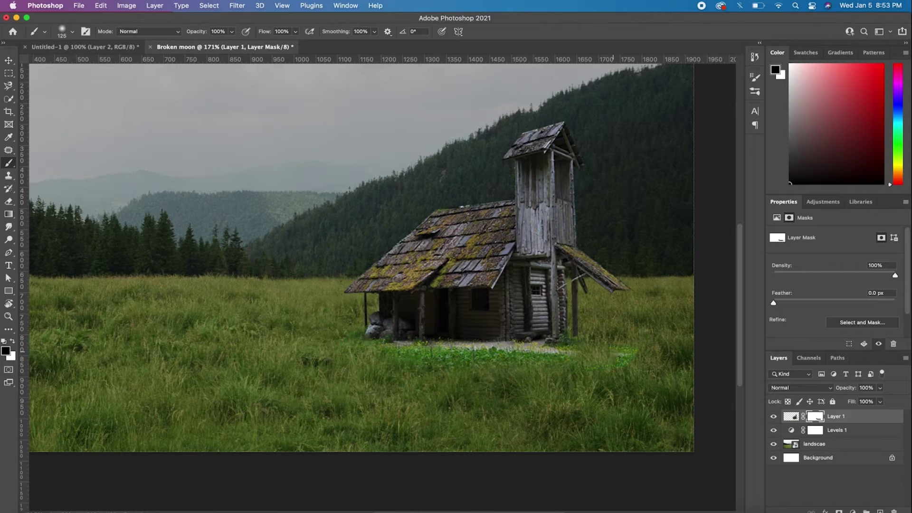
mouse_move(508, 366)
left_mouse_down()
mouse_move(395, 367)
mouse_move(590, 366)
left_mouse_up()
scroll(590, 365, "down", 3)
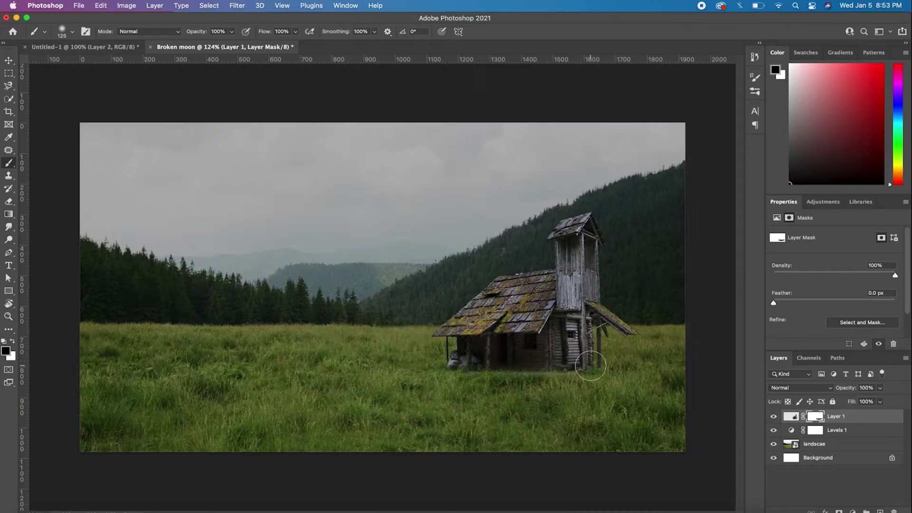
Add a second Levels with lowered output whites, clipped to the house layer
left_click(9, 60)
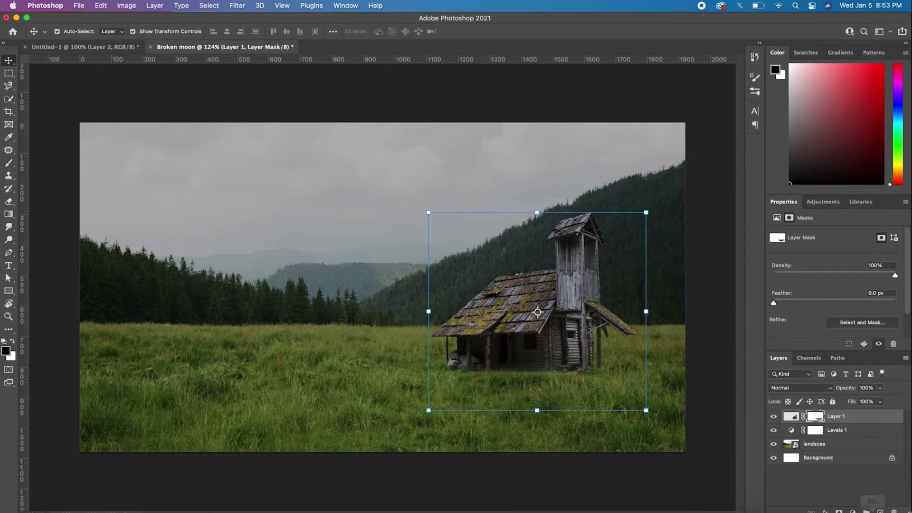
left_click(852, 511)
left_click(855, 346)
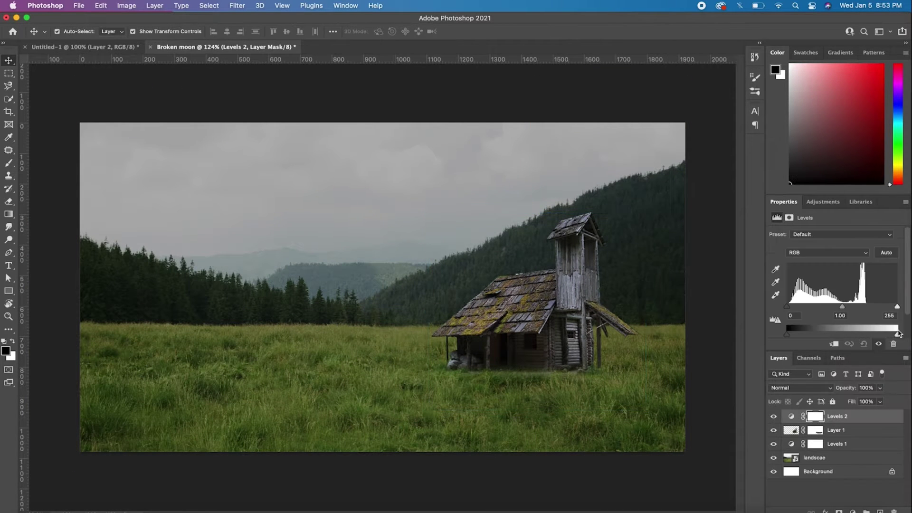
left_click_drag(898, 332, 889, 334)
left_click(834, 344)
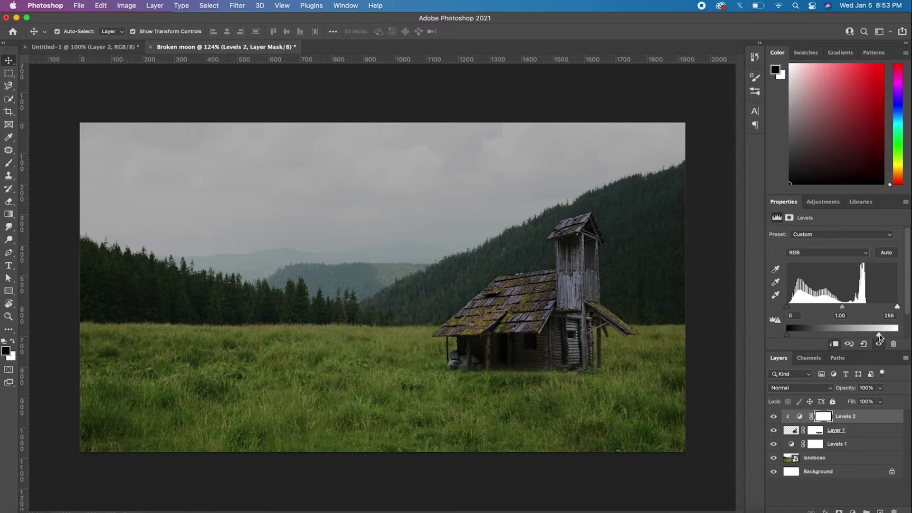
Darken the house slightly with a Curves adjustment
left_click(798, 430)
key("ctrl+m")
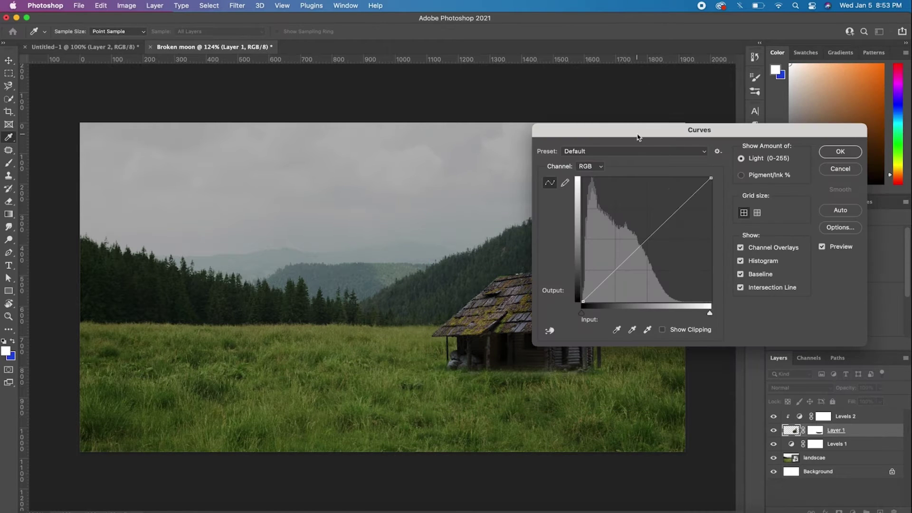
left_click_drag(637, 137, 737, 136)
left_click_drag(758, 227, 759, 234)
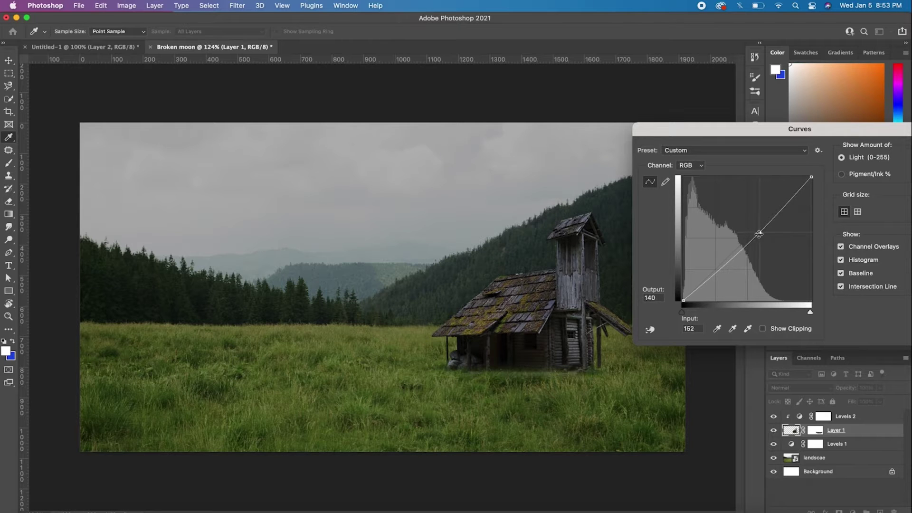
left_click_drag(799, 128, 676, 128)
left_click(814, 149)
Place the sky 2 image, rotated to landscape and enlarged to cover the canvas
left_click(38, 507)
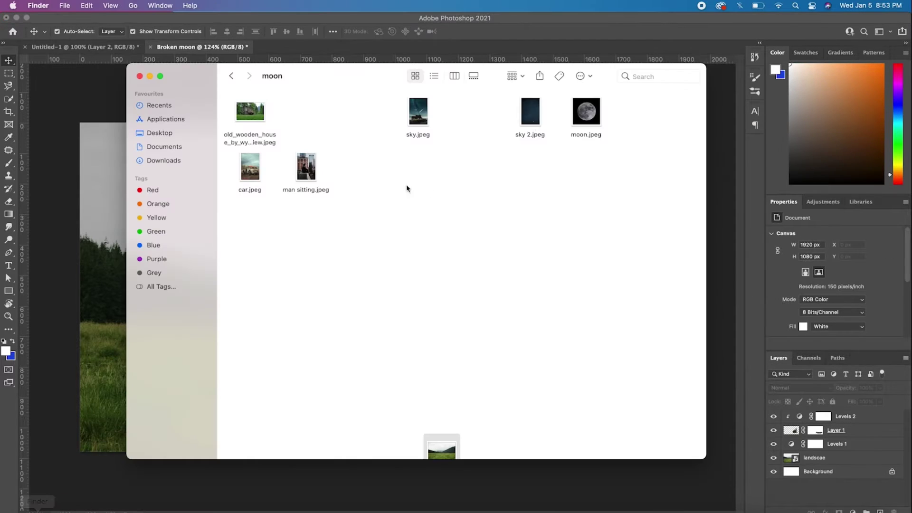
left_click_drag(530, 111, 133, 302)
left_click_drag(447, 107, 240, 207)
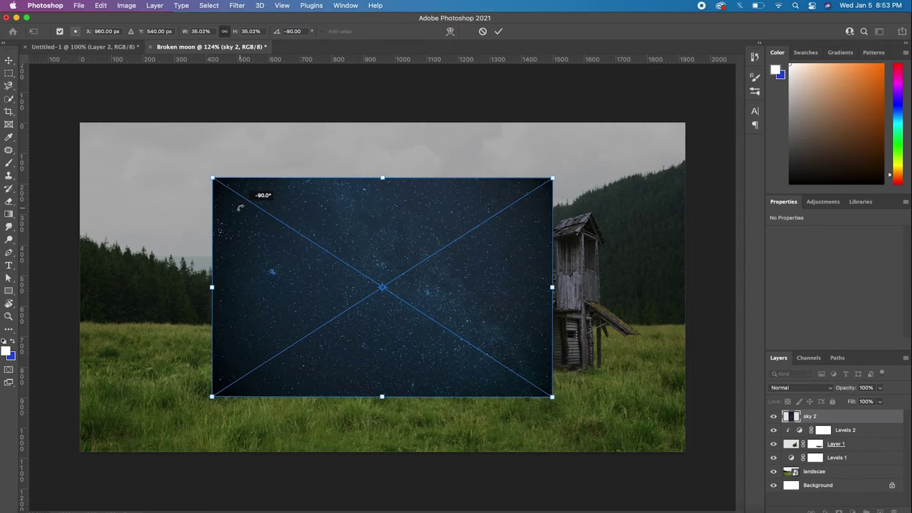
left_click_drag(552, 179, 688, 82)
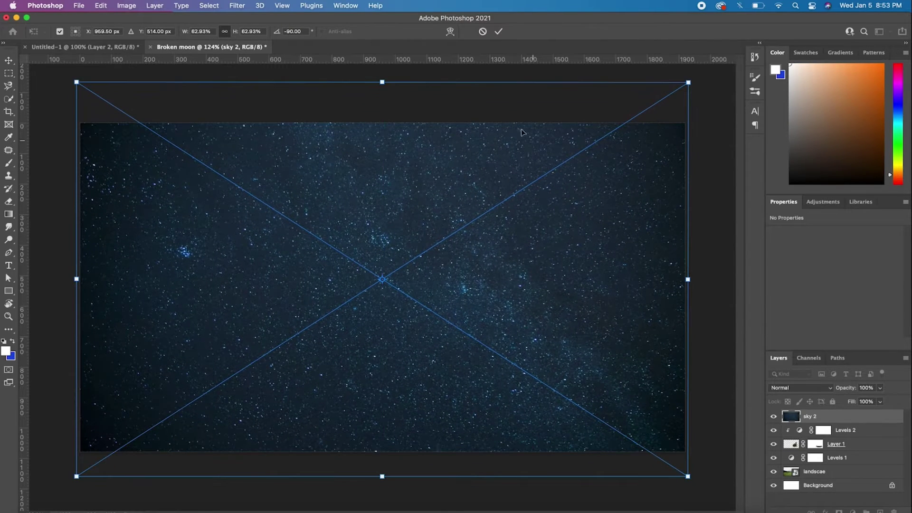
left_click(498, 32)
Mask the sky to reveal the meadow, forest and house, hazing the mountain and treeline edges
left_click(839, 510)
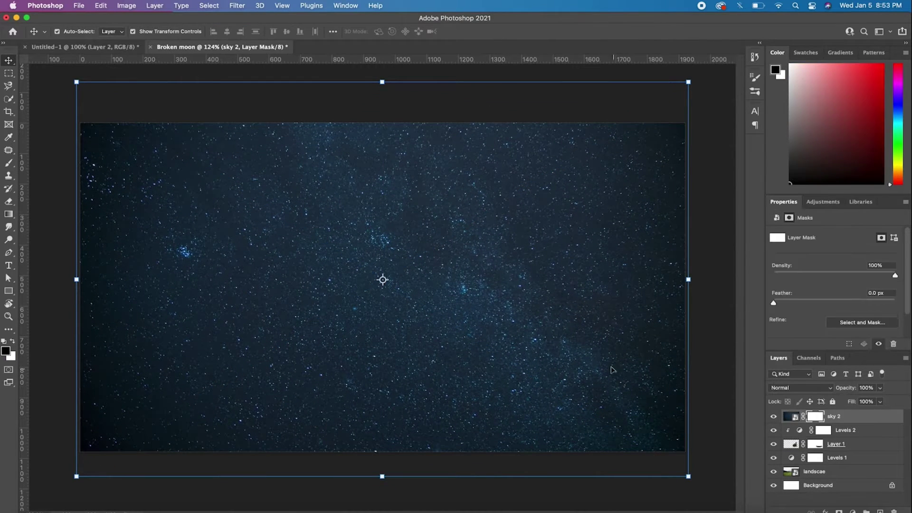
key("b")
scroll(482, 288, "down", 3)
key("bracketright")
key("bracketright")
key("bracketright")
mouse_move(533, 348)
left_mouse_down()
mouse_move(248, 357)
mouse_move(212, 332)
mouse_move(216, 373)
left_mouse_up()
scroll(216, 372, "up", 2)
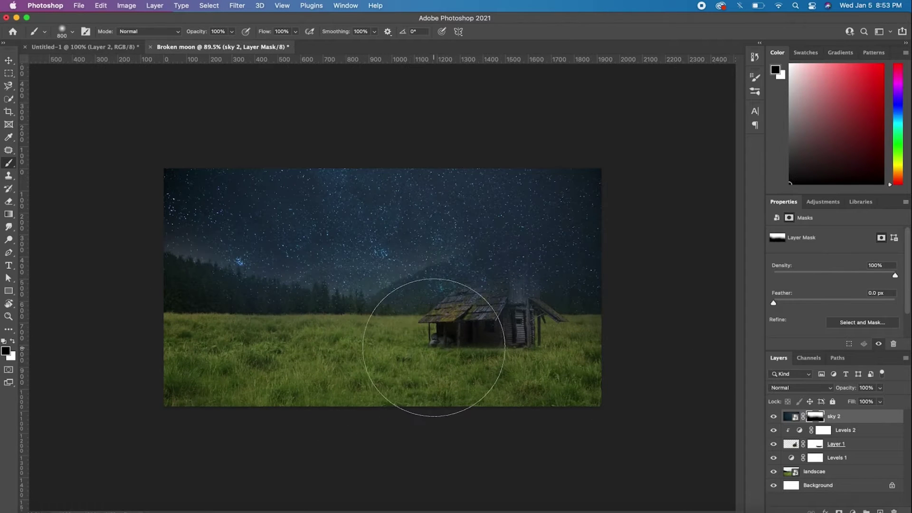
mouse_move(428, 335)
left_mouse_down()
mouse_move(525, 295)
mouse_move(488, 352)
left_mouse_up()
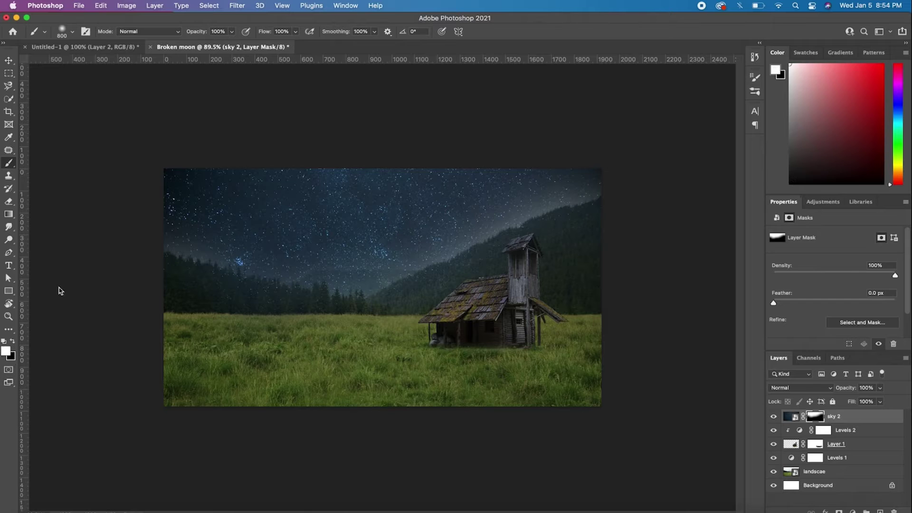
key("bracketleft")
key("bracketleft")
key("bracketleft")
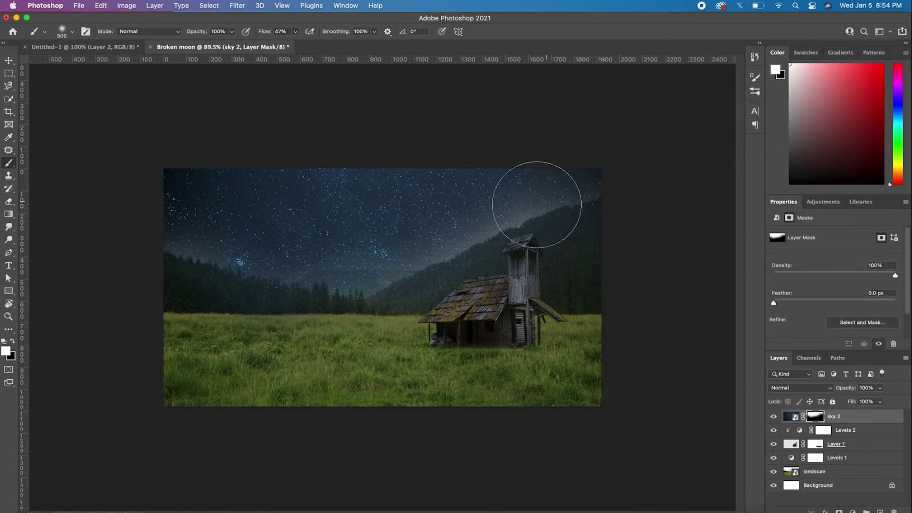
left_click_drag(559, 212, 505, 239)
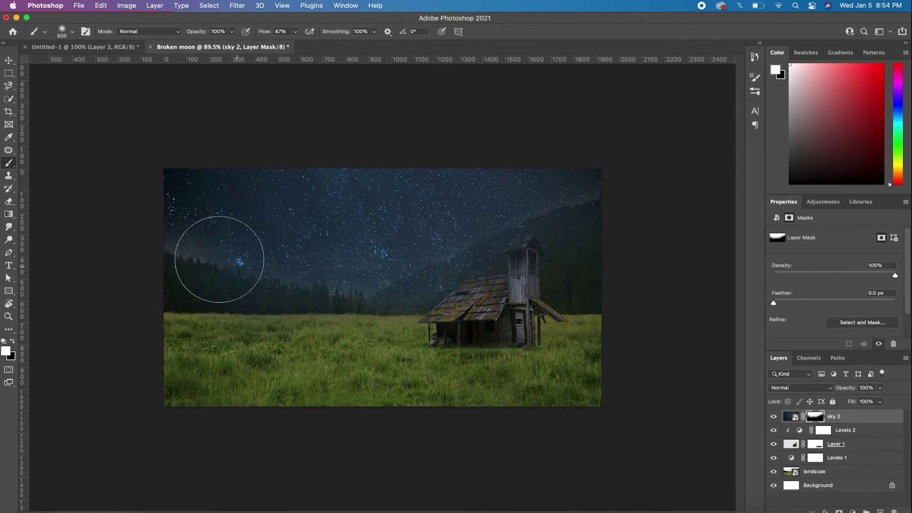
left_click_drag(218, 265, 179, 249)
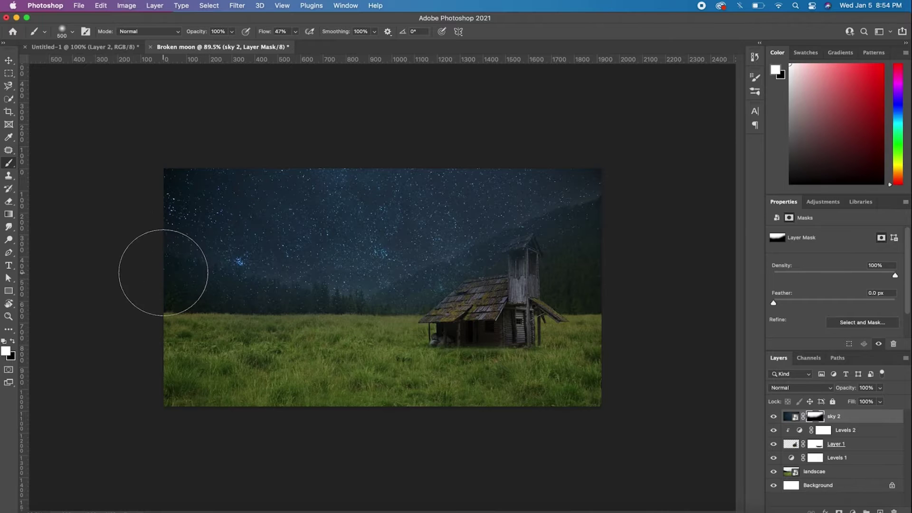
Move the house layer to the top of the stack and add a new empty layer
key("v")
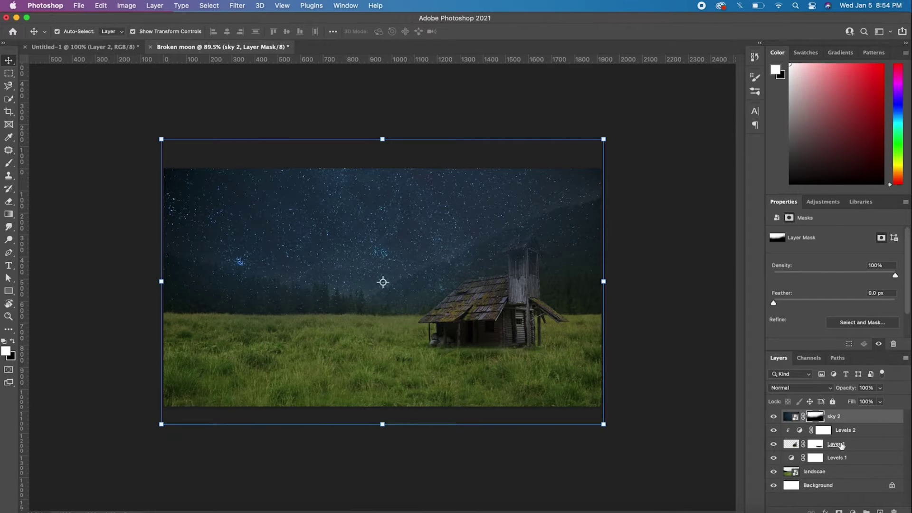
left_click_drag(841, 445, 838, 414)
left_click(381, 281)
left_click(428, 474)
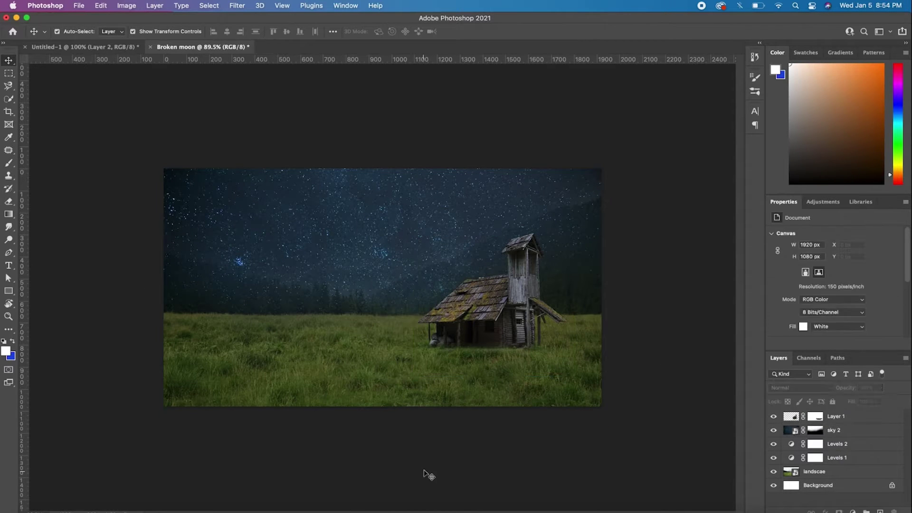
left_click(879, 510)
Darken the scene's bottom edge with a large black soft brush on the new layer
key("b")
scroll(379, 197, "down", 2)
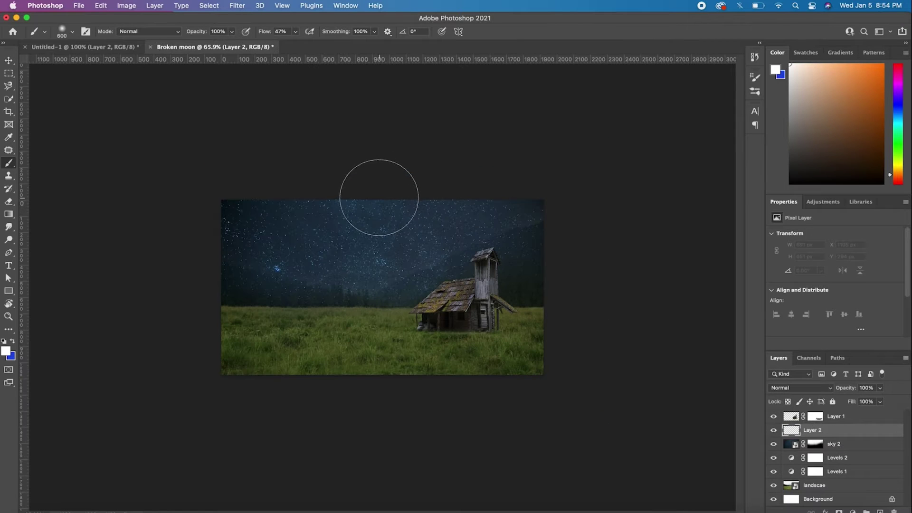
key("bracketright")
key("bracketright")
key("bracketright")
key("d")
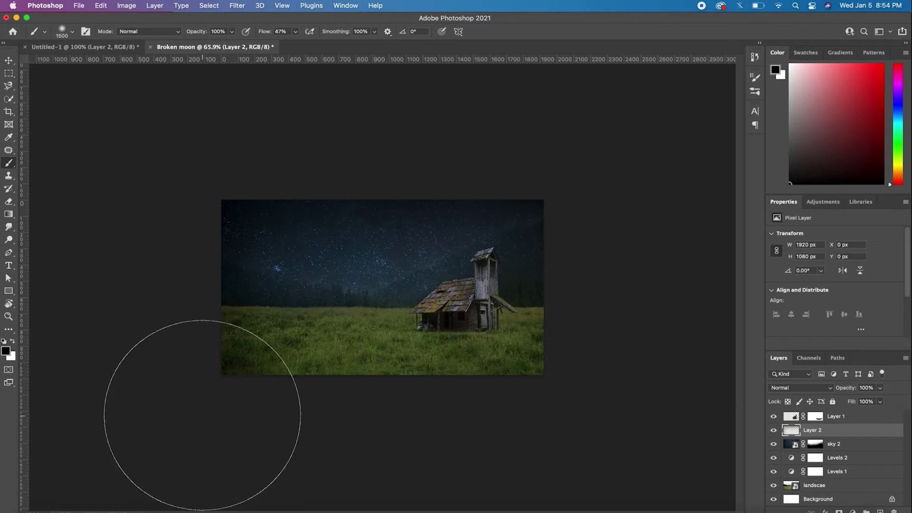
mouse_move(202, 415)
left_mouse_down()
mouse_move(434, 447)
mouse_move(248, 428)
mouse_move(197, 406)
left_mouse_up()
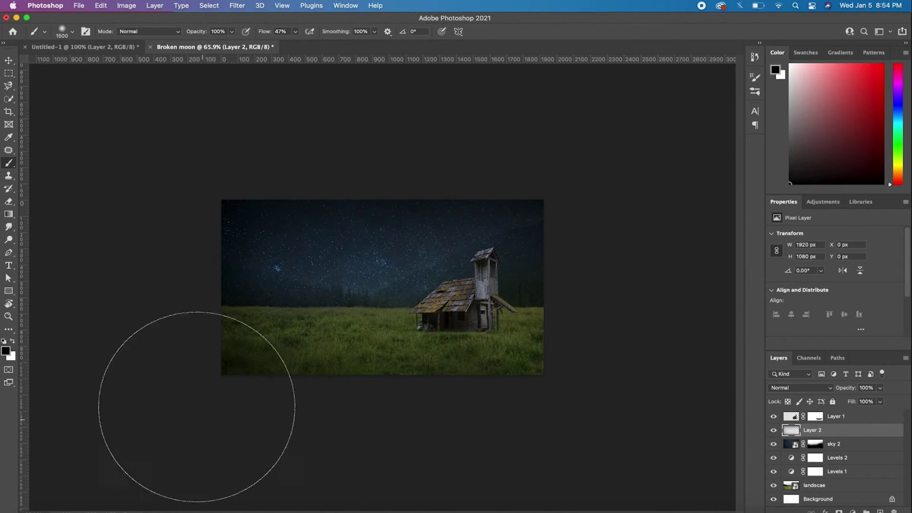
scroll(112, 346, "up", 3)
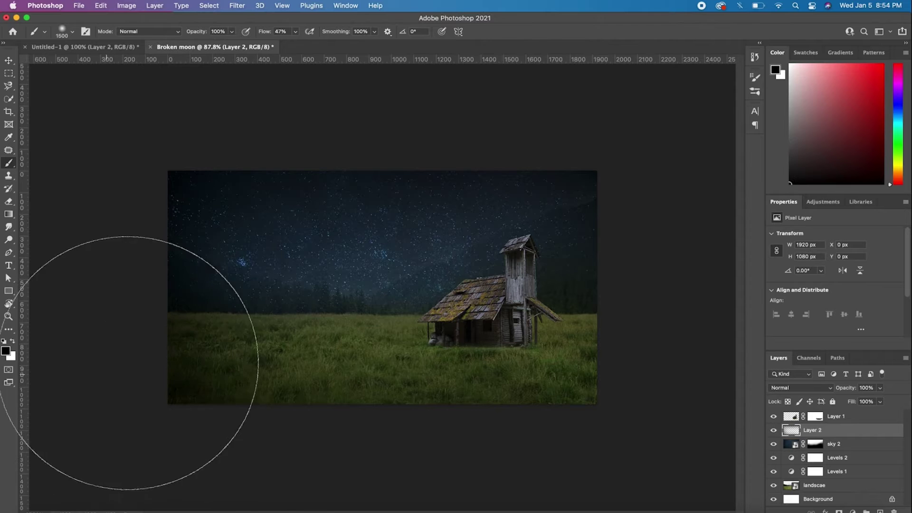
scroll(128, 363, "down", 2)
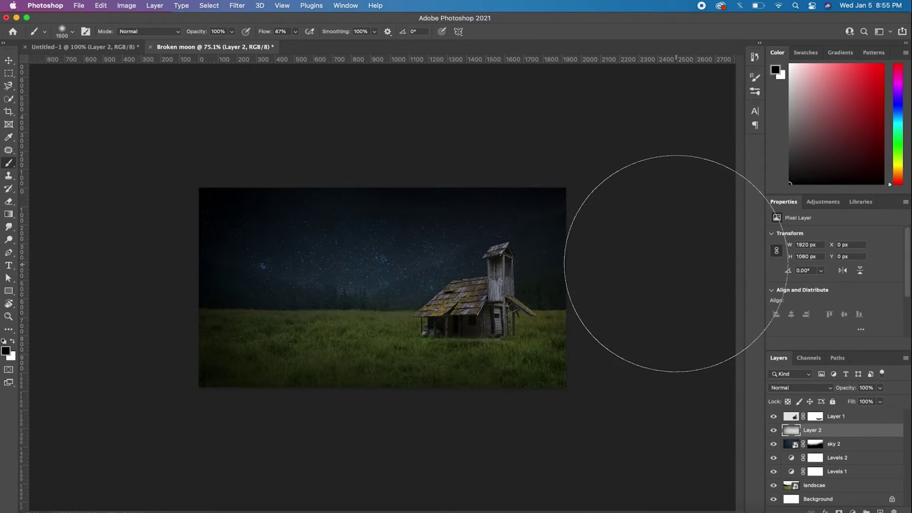
Scale the house layer slightly larger
left_click(9, 60)
left_click(482, 320)
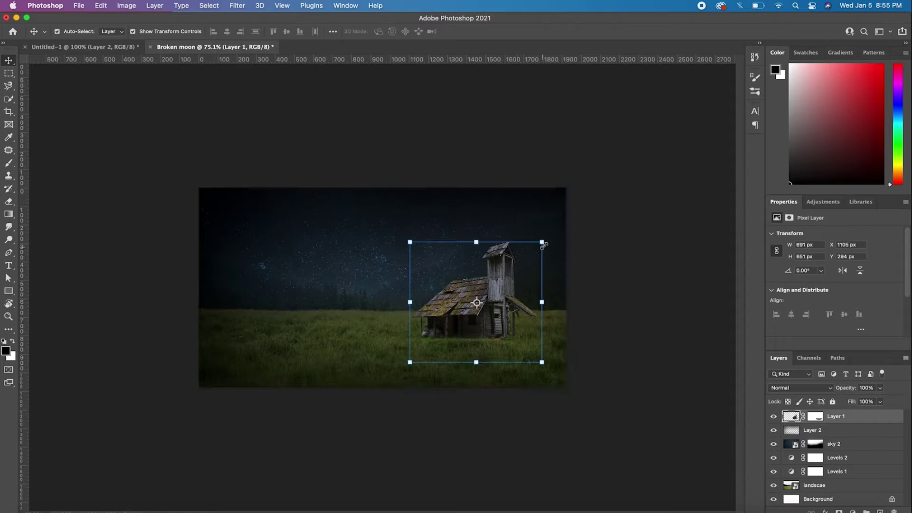
left_click_drag(543, 244, 545, 243)
key("Return")
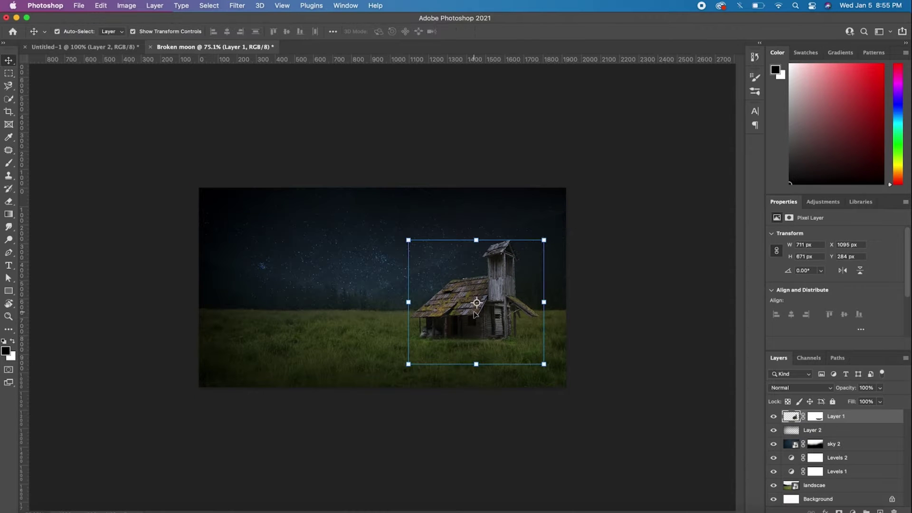
Add a Color Balance adjustment clipped to the house, midtones shifted +8 toward red
left_click(850, 511)
left_click(850, 392)
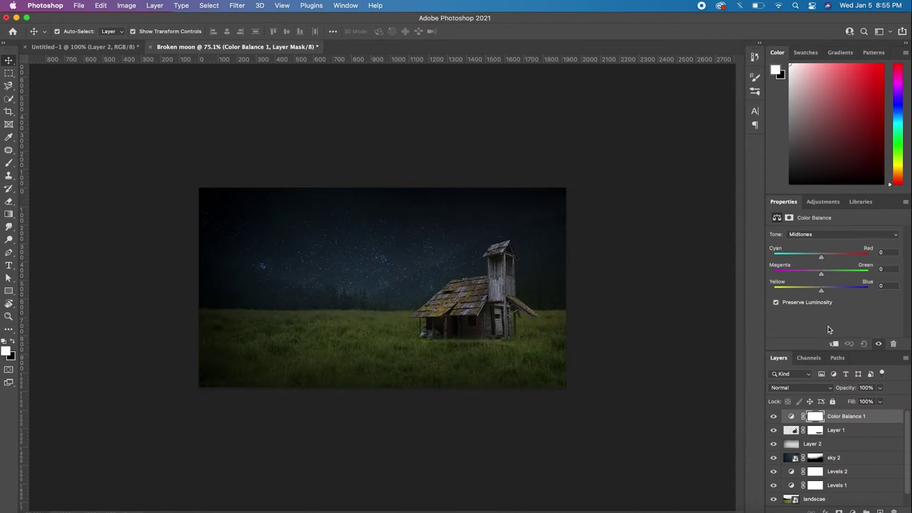
left_click(834, 344)
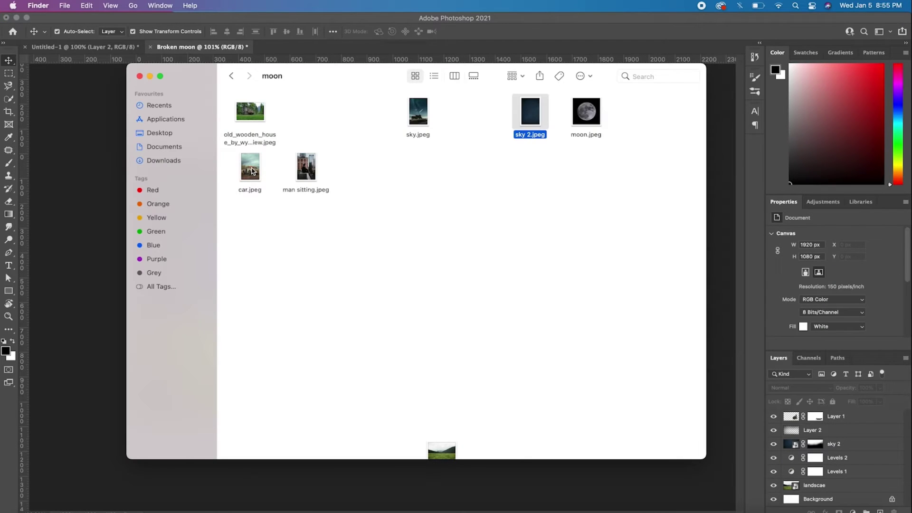
Place the car photo and begin a pen path along the car's lower edge
left_click_drag(252, 171, 80, 336)
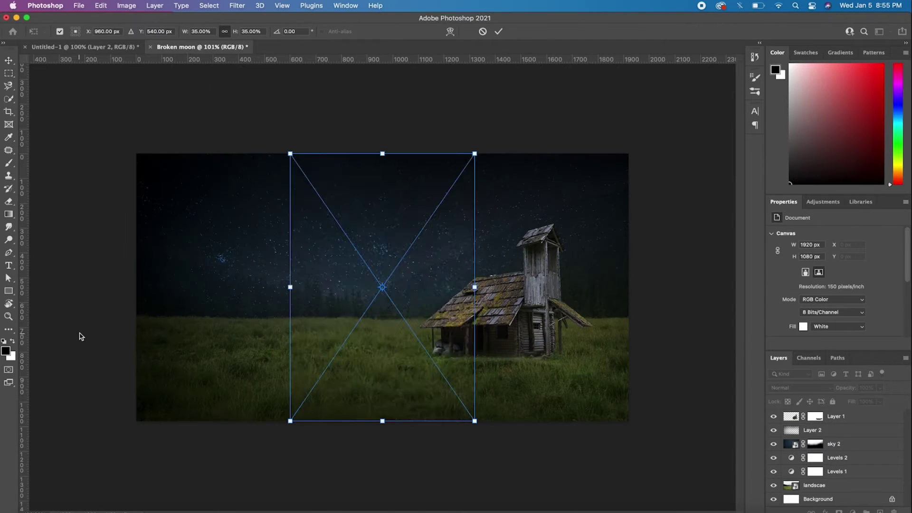
key("Return")
key("p")
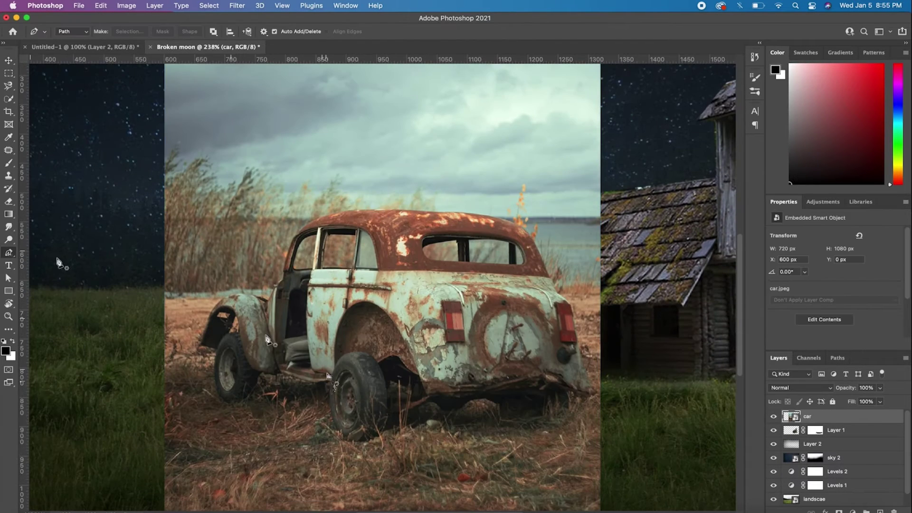
left_click(321, 382)
left_click(279, 375)
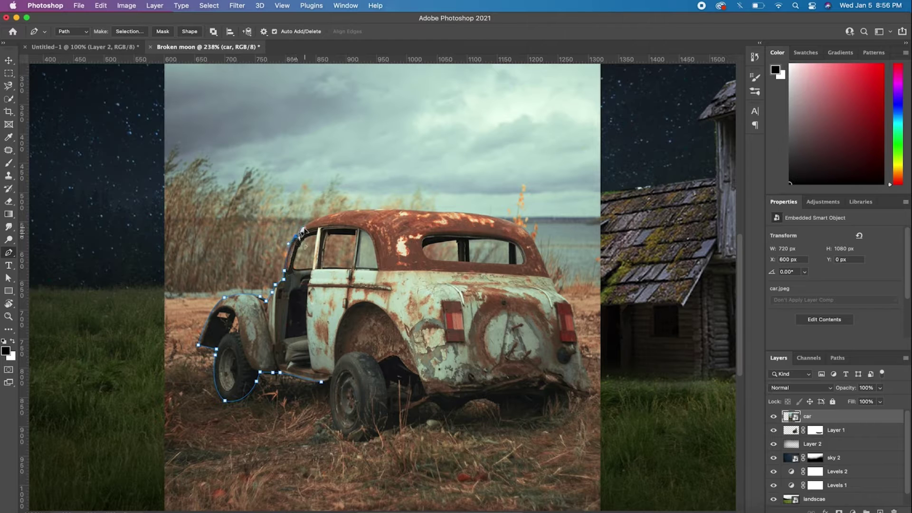
Continue the pen path over the car roof and down its rear edge
left_click(468, 209)
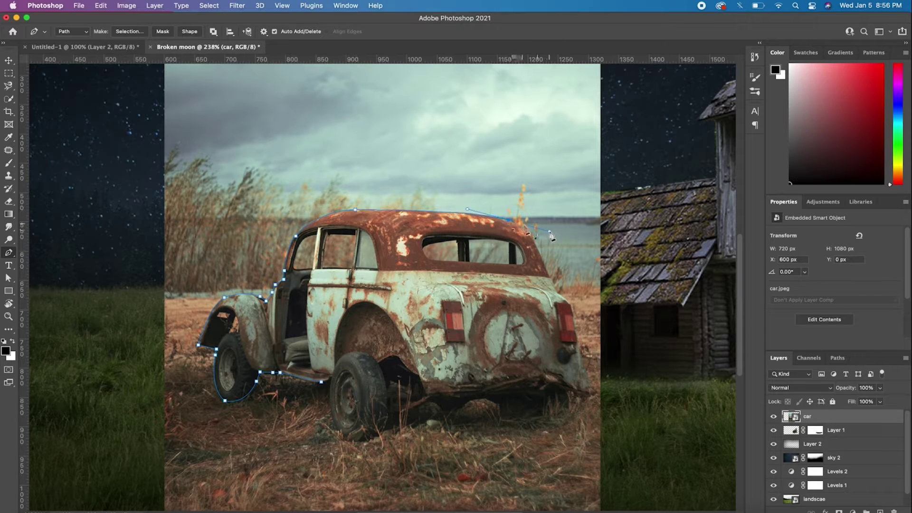
left_click_drag(542, 258, 470, 244)
left_click(467, 238)
left_click(474, 250)
left_click(477, 259)
left_click(480, 264)
left_click(482, 271)
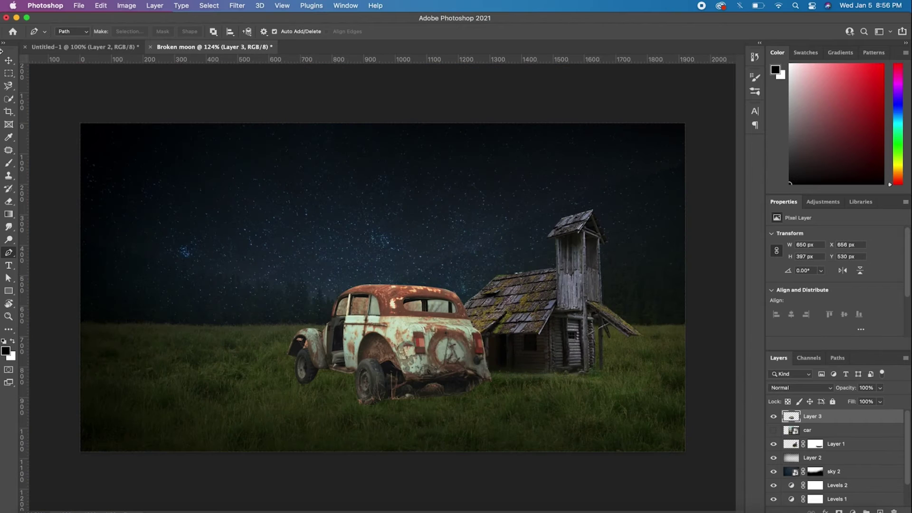
Shrink the cut-out car and position it on the grass left of the house
key("ctrl+t")
left_click_drag(387, 342, 194, 367)
key("ctrl+minus")
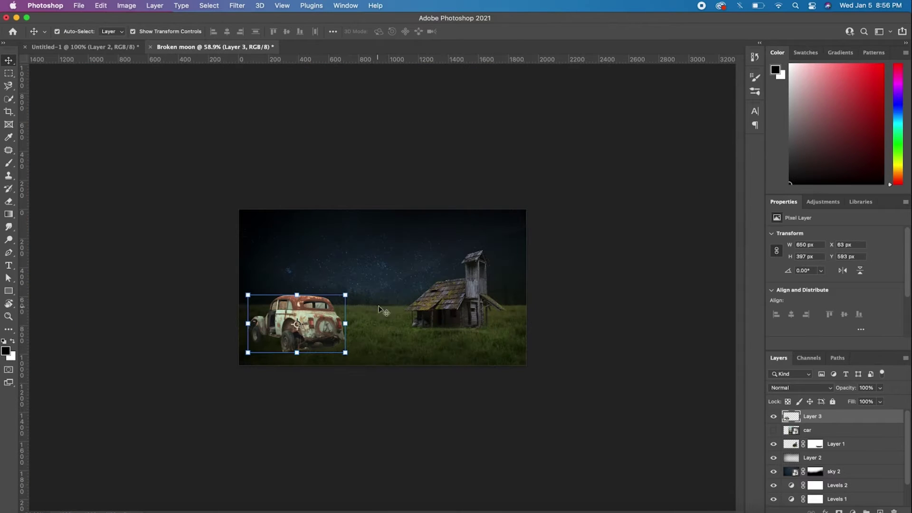
left_click_drag(350, 292, 340, 298)
left_click(514, 31)
key("ctrl+0")
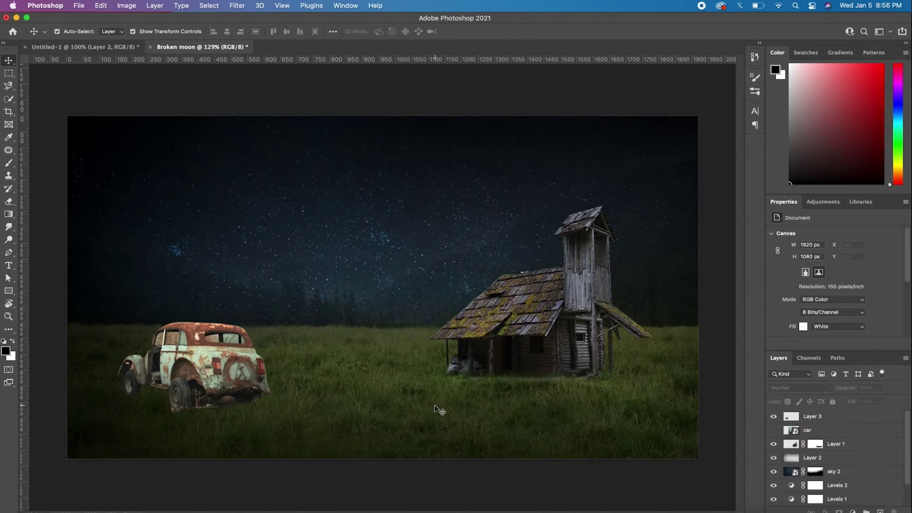
left_click_drag(271, 322, 294, 309)
key("ctrl+0")
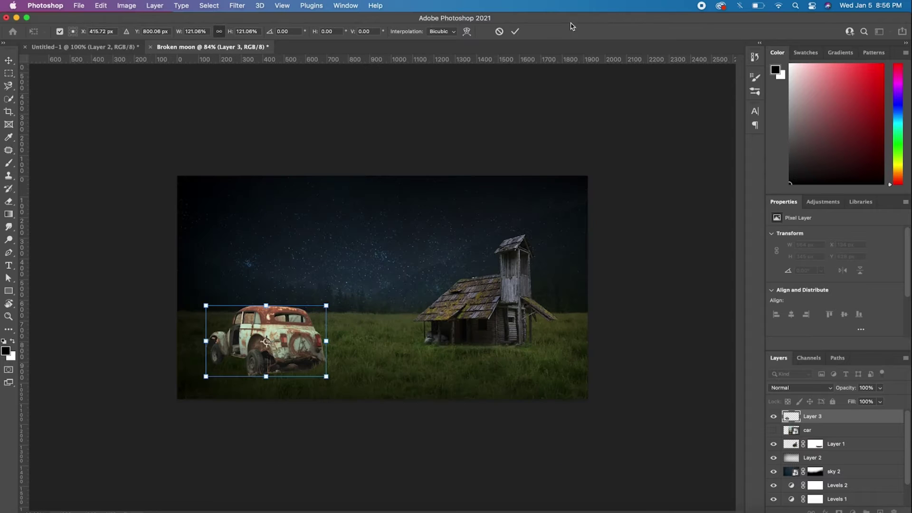
key("Return")
left_click_drag(265, 346, 280, 345)
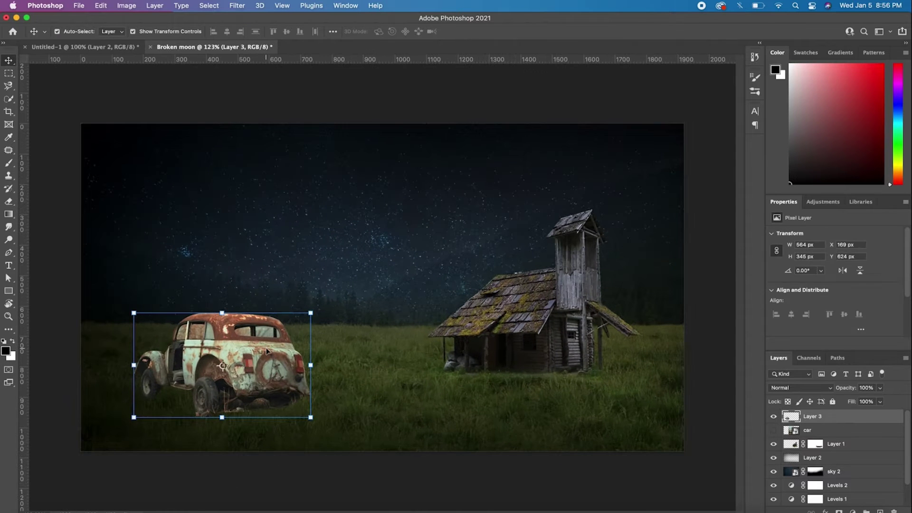
Add a mask to the car layer and paint with a small brush around the wheels
scroll(382, 288, "up", 3)
left_click(839, 511)
scroll(372, 386, "up", 3)
key("b")
key("x")
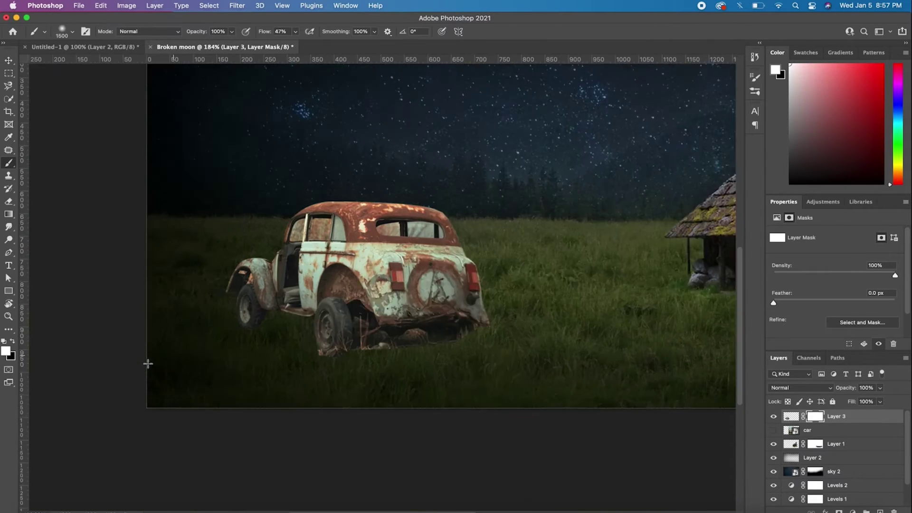
key("bracketleft")
key("bracketleft")
key("bracketleft")
key("bracketleft")
key("bracketleft")
key("bracketleft")
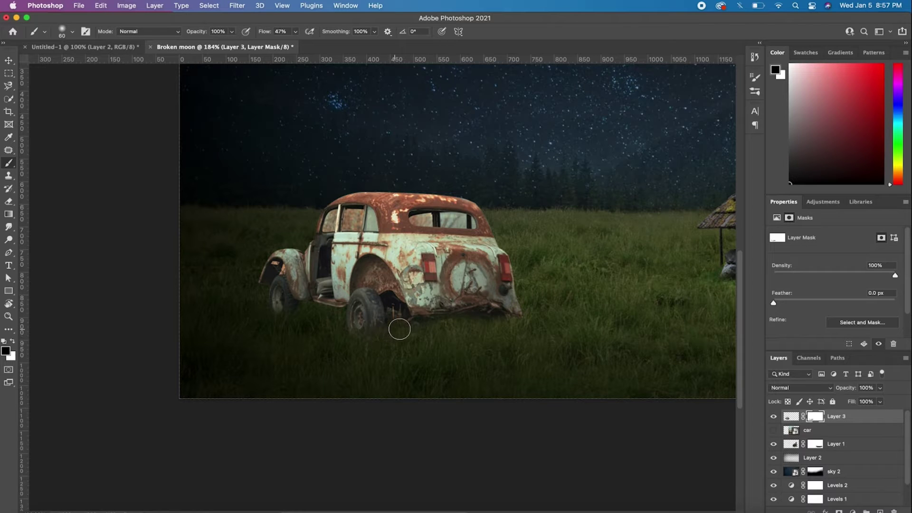
scroll(492, 329, "down", 5)
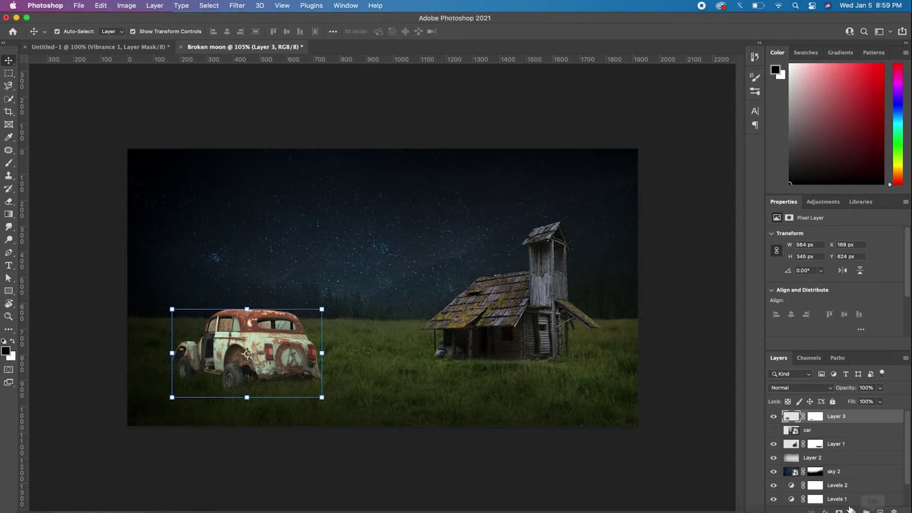
Add a Hue/Saturation adjustment with Lightness lowered to -20
left_click(852, 510)
left_click(868, 383)
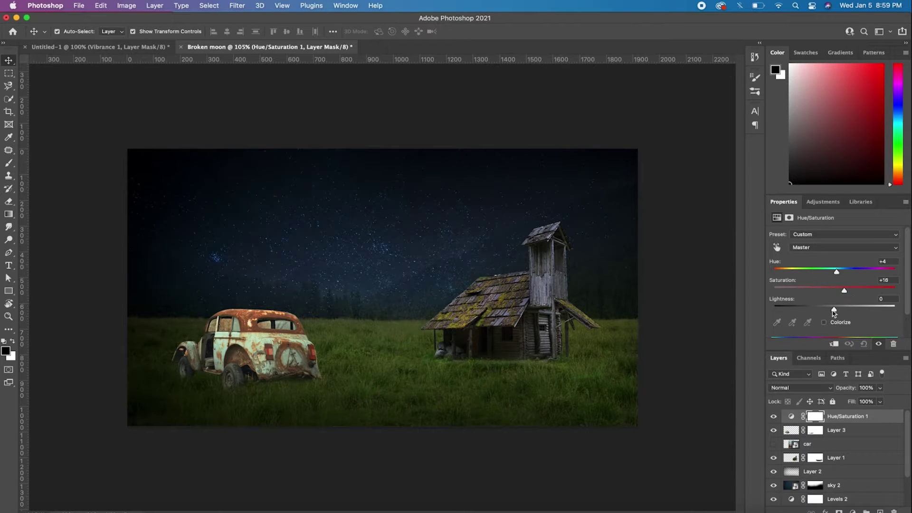
left_click_drag(833, 311, 823, 311)
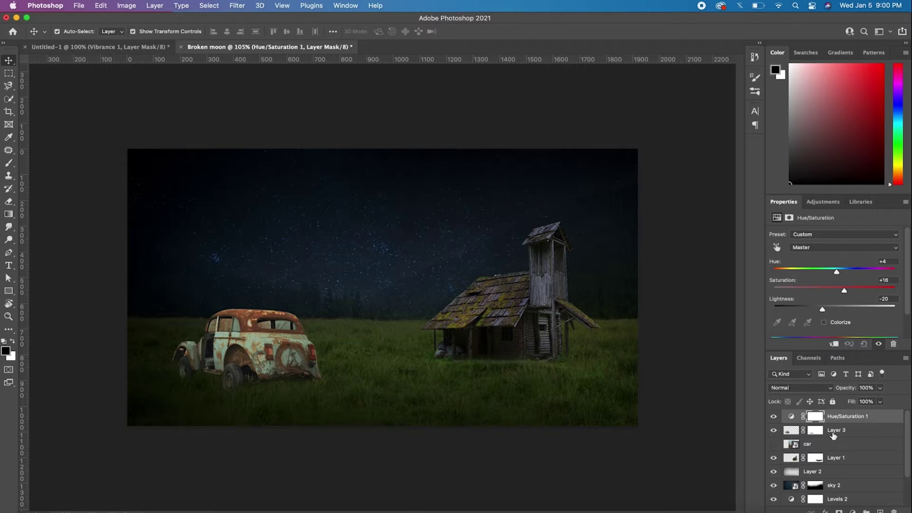
Add Levels 3 clipped to the Hue/Saturation layer, plus a Vibrance layer at -38
left_click(852, 511)
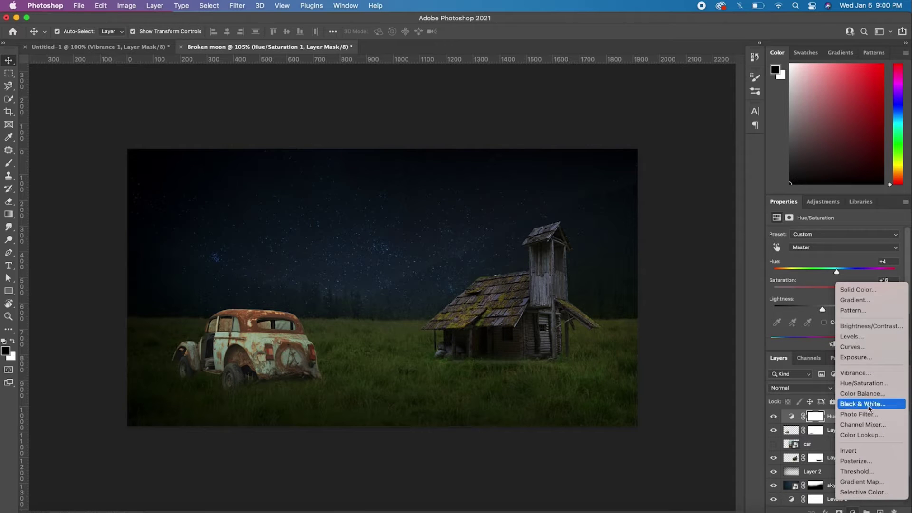
left_click(851, 337)
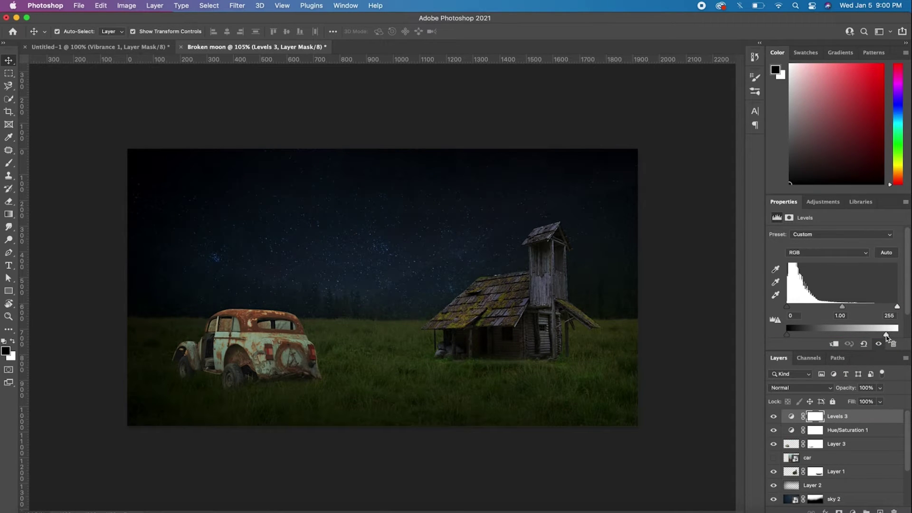
left_click(834, 345)
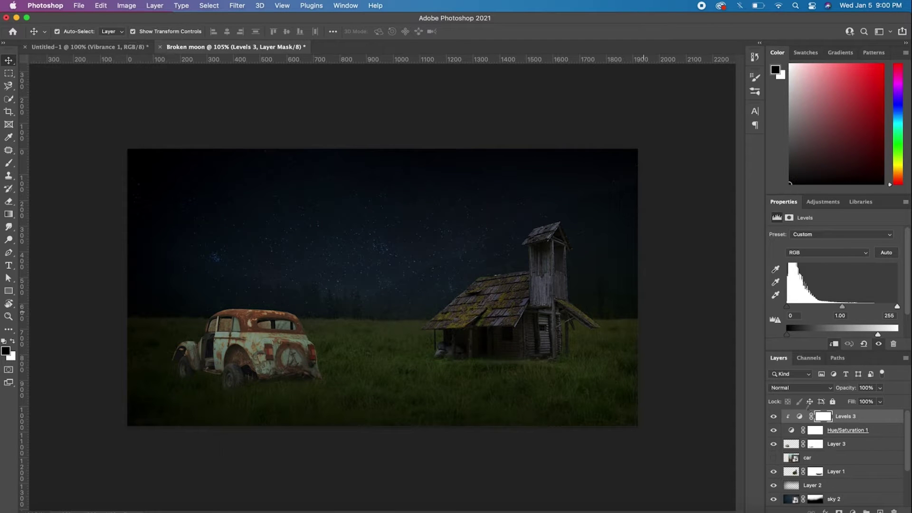
left_click(853, 510)
left_click(854, 372)
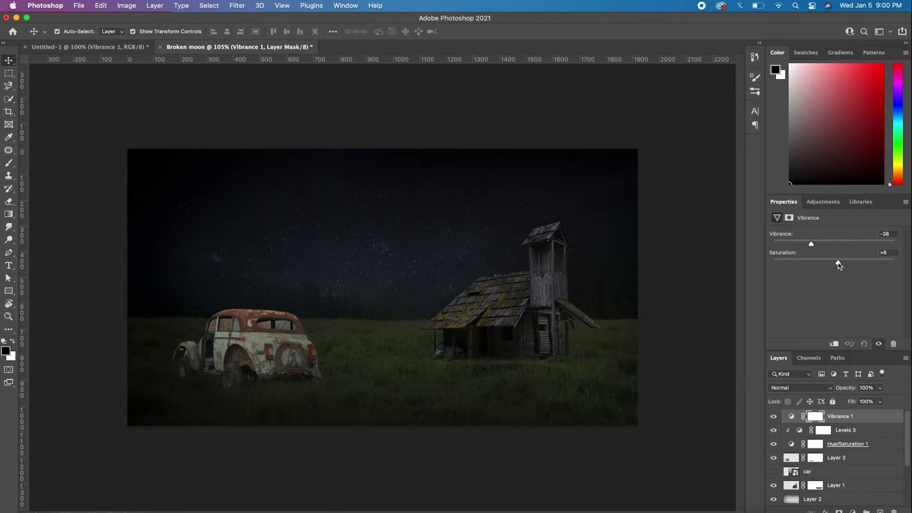
Add a Black & White adjustment clipped to the car layer
left_click(289, 352)
left_click(853, 511)
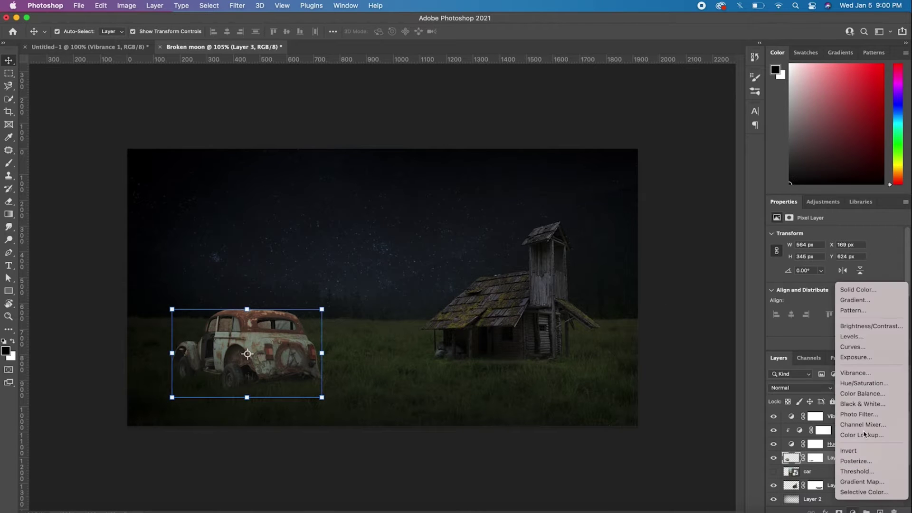
left_click(863, 404)
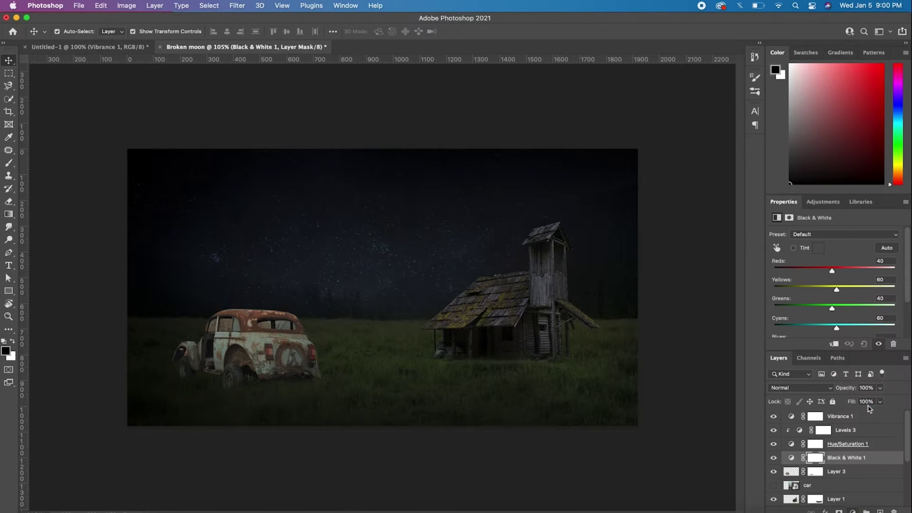
left_click(834, 344)
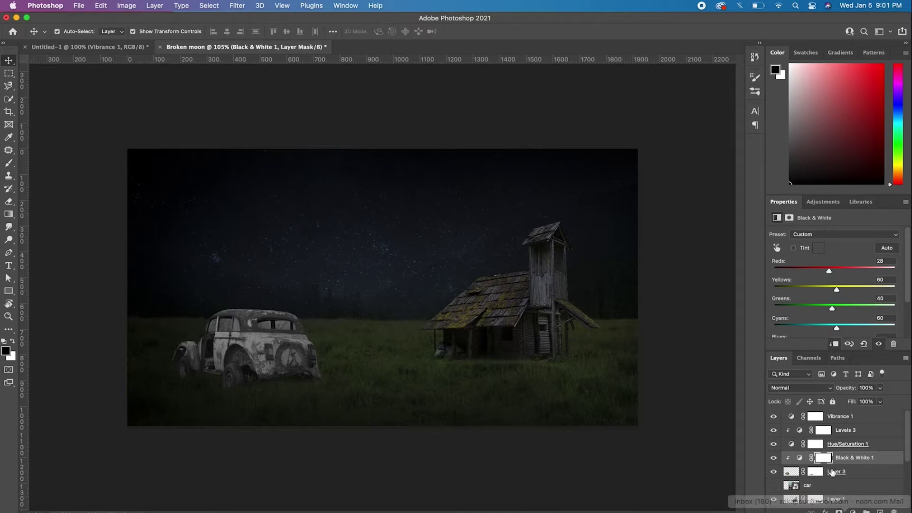
Paint on the Black & White mask to restore the car's rust colour
left_click(823, 457)
key("b")
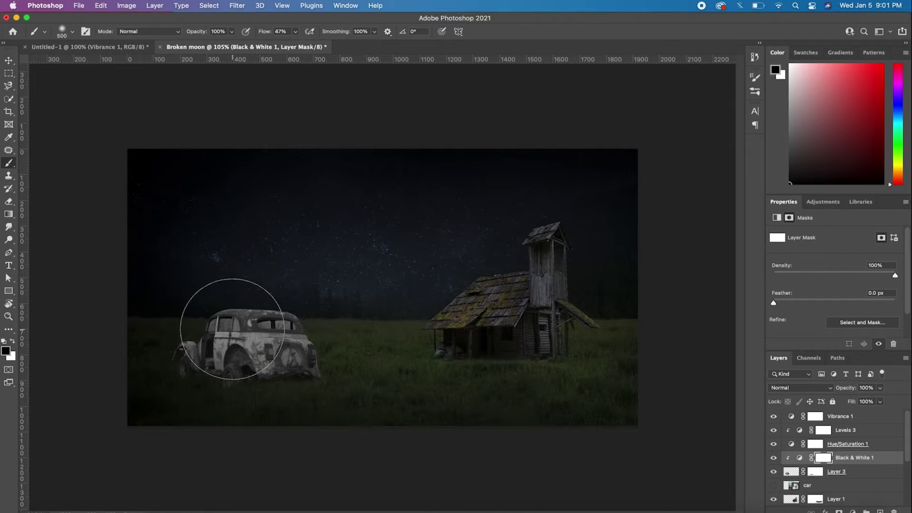
left_click_drag(232, 328, 180, 318)
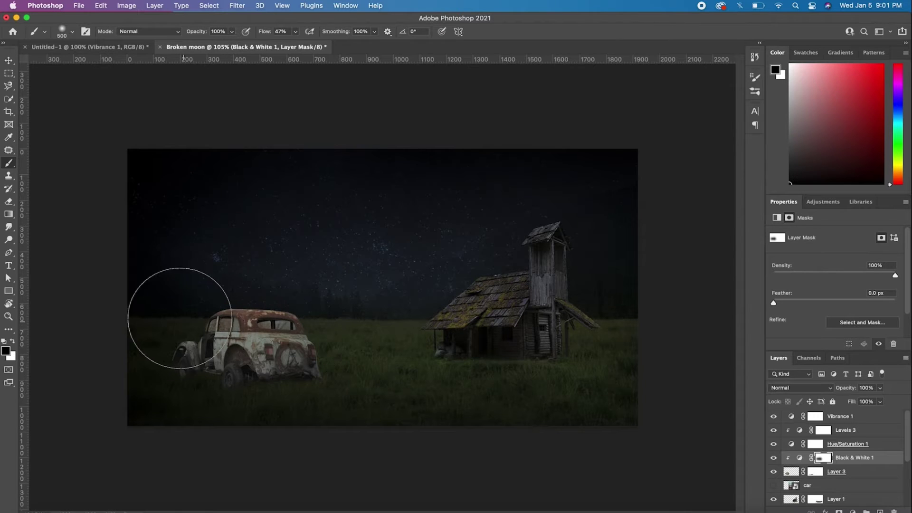
scroll(252, 285, "down", 3)
Open a Curves adjustment on the car's Layer 3
left_click(8, 60)
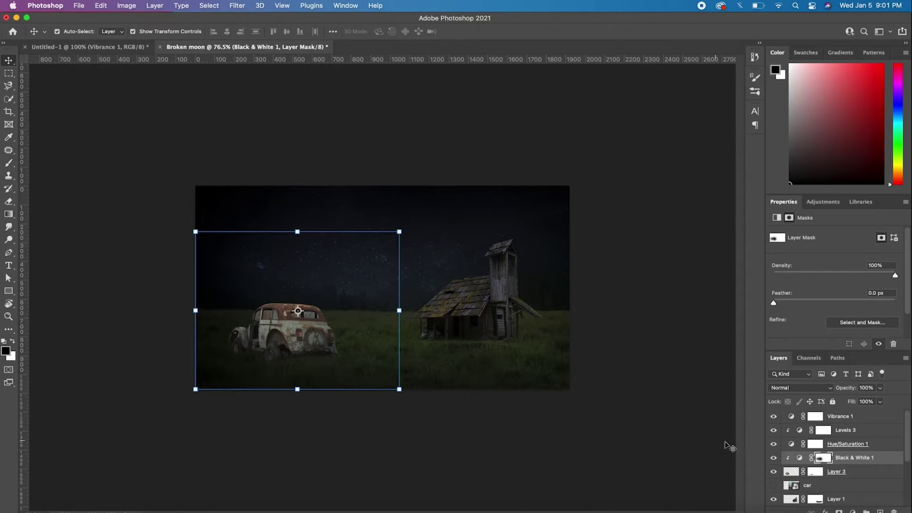
left_click(789, 477)
key("ctrl+m")
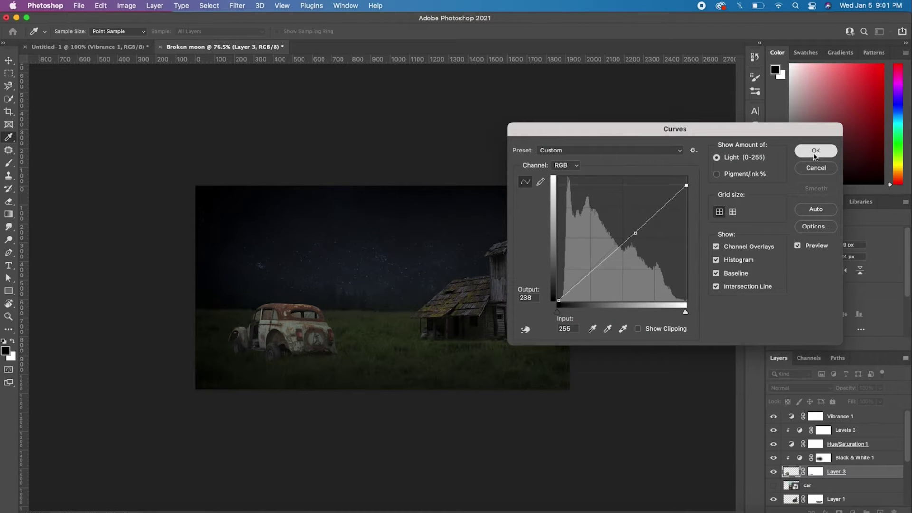
Apply the Curves adjustment and brush darkness over the selected car, then deselect
left_click(815, 151)
key("b")
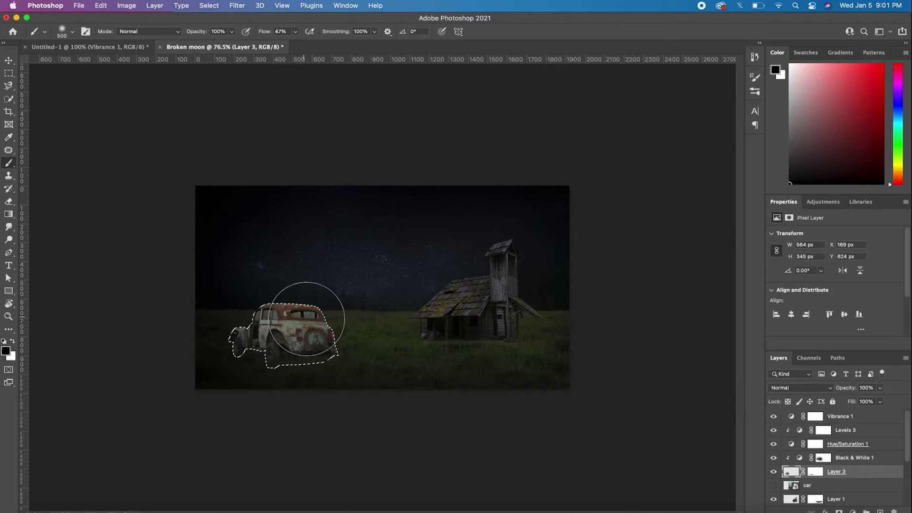
scroll(266, 346, "up", 2)
mouse_move(184, 371)
left_mouse_down()
mouse_move(224, 407)
mouse_move(249, 265)
mouse_move(224, 277)
mouse_move(266, 390)
left_mouse_up()
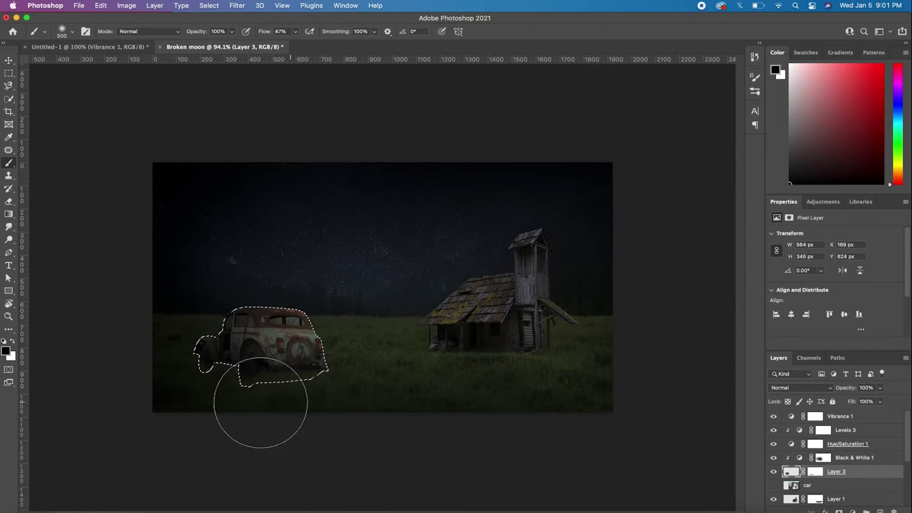
key("ctrl+d")
Lower the car layer's opacity to 79%, try 66%, then undo back to 99%
scroll(34, 247, "up", 1)
key("v")
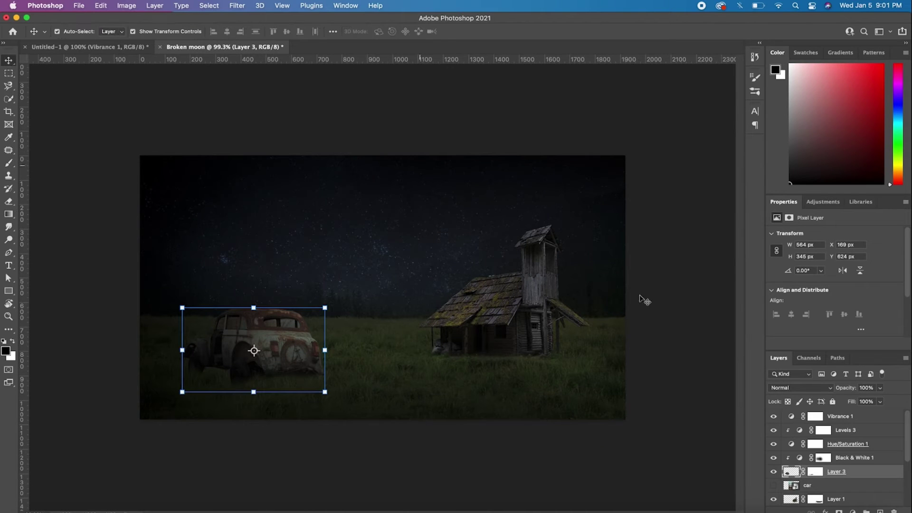
left_click_drag(865, 402, 872, 402)
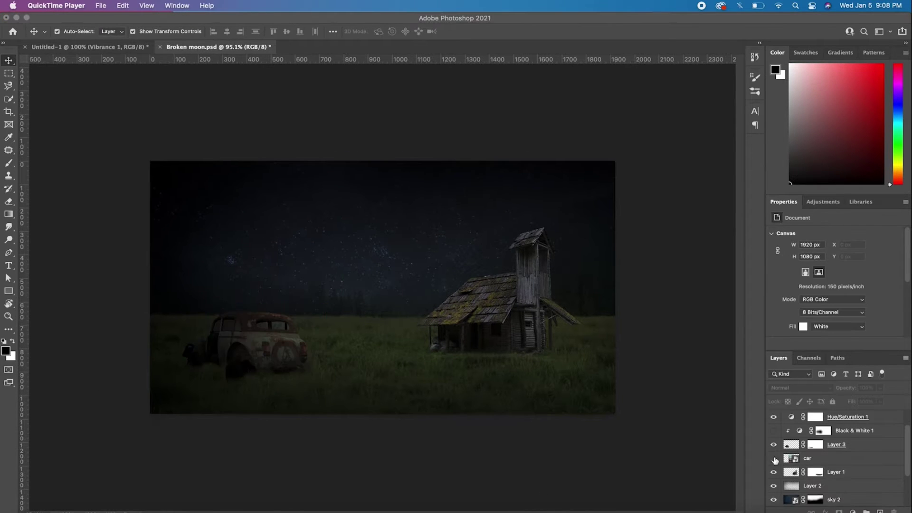
left_click(785, 450)
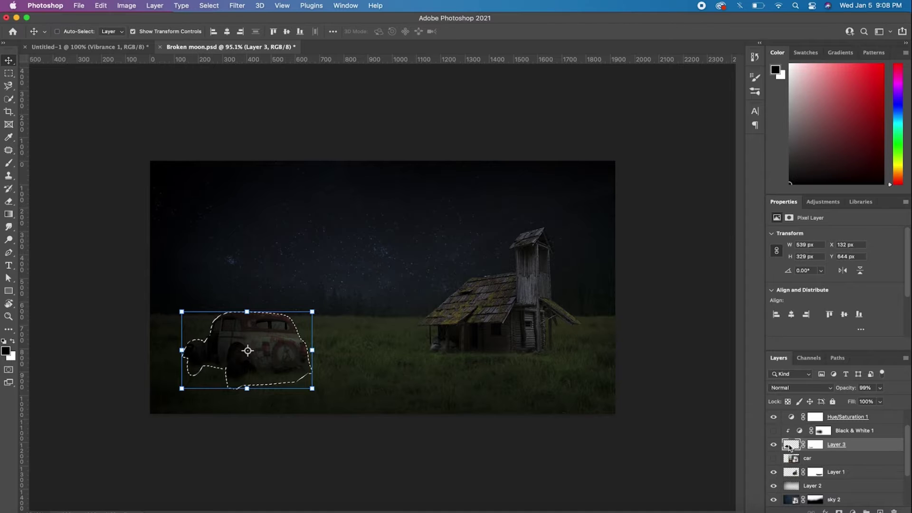
key("b")
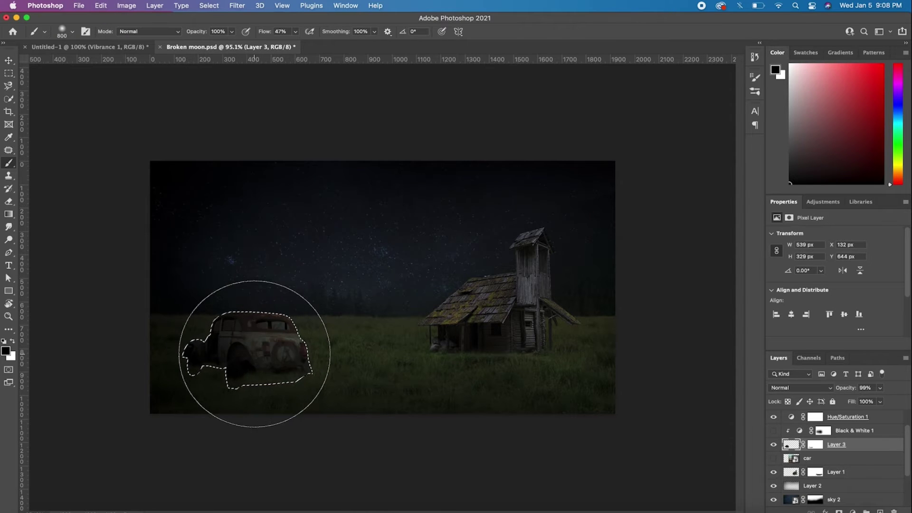
key("bracketright")
key("bracketright")
key("bracketright")
key("bracketright")
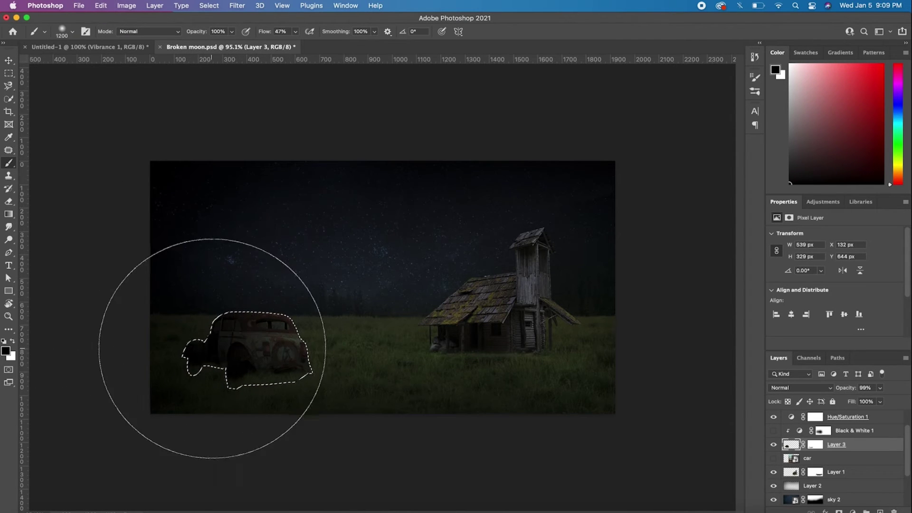
key("v")
key("ctrl+d")
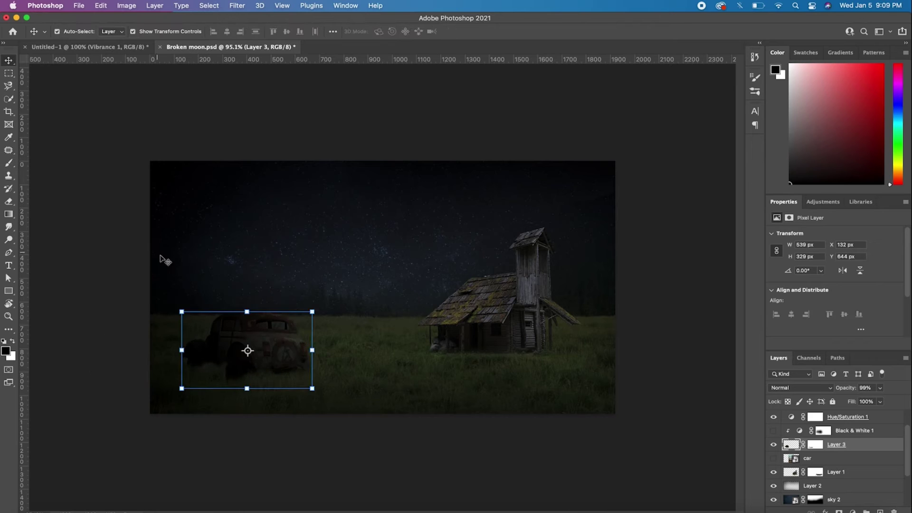
key("ctrl+plus")
left_click_drag(880, 387, 865, 403)
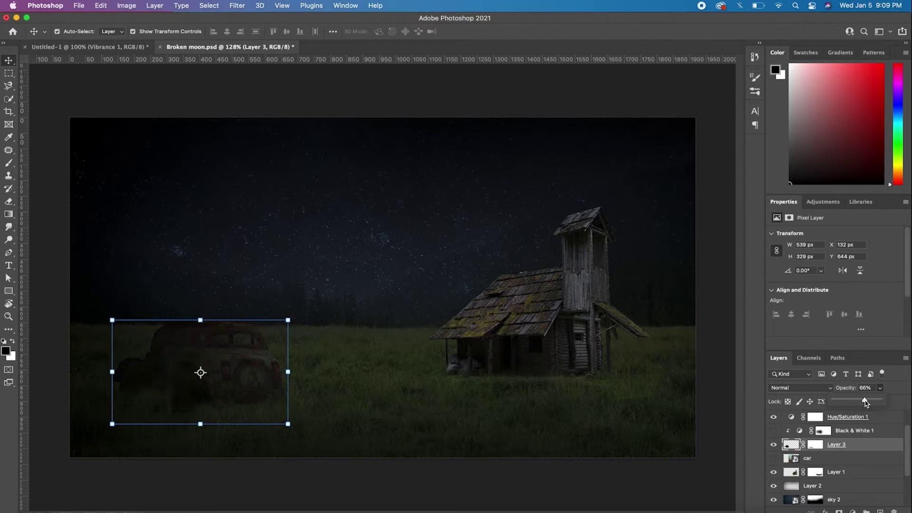
key("ctrl+z")
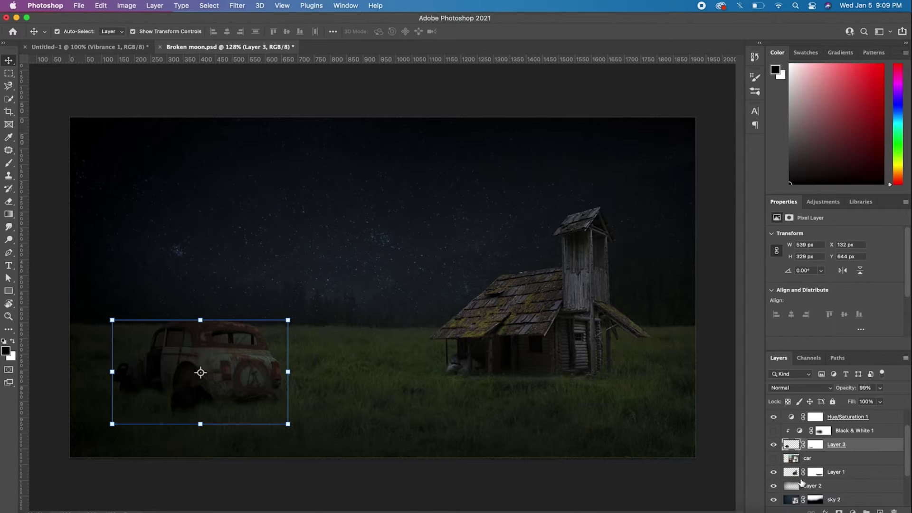
Paint shadow over the car on a new Layer 4 clipped to the car outline
left_click(791, 444, "ctrl")
key("ctrl+shift+alt+n")
key("b")
scroll(265, 346, "down", 3)
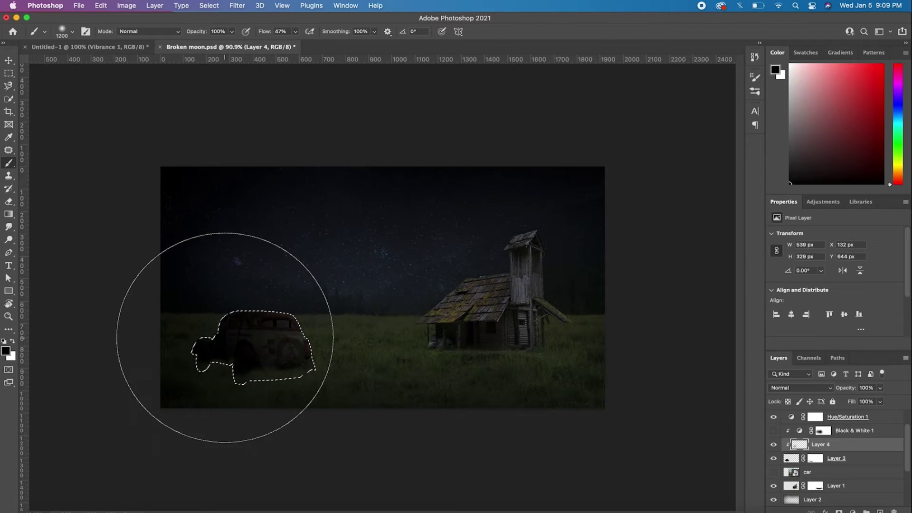
left_click_drag(217, 356, 215, 346)
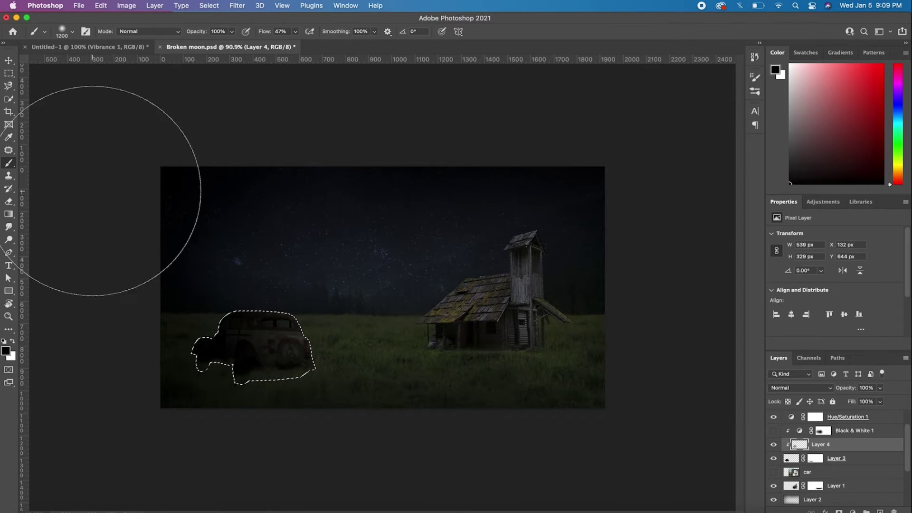
key("ctrl+d")
key("v")
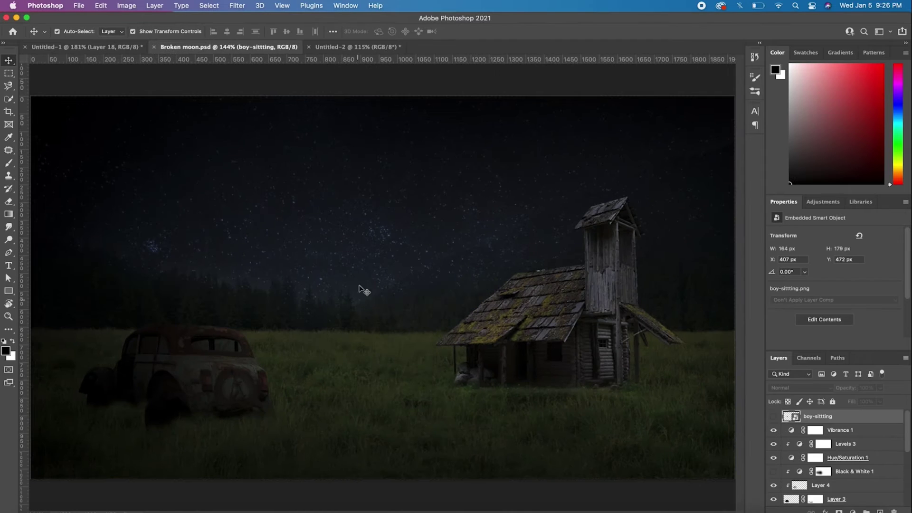
Bring the sitting man from Untitled-2 into Broken moon and shrink him
left_click(340, 53)
left_click_drag(361, 90, 185, 281)
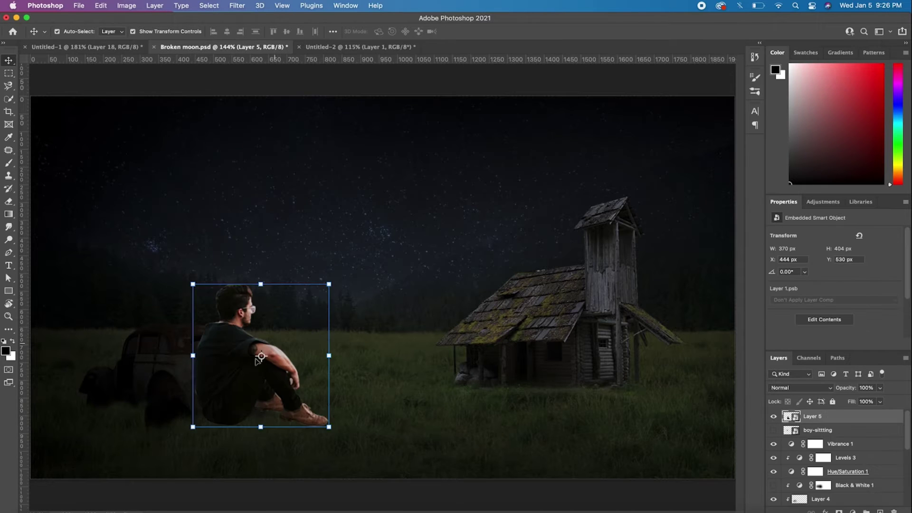
key("ctrl+t")
left_click_drag(280, 326, 244, 297)
Scale and position the man so he sits on the car roof
key("ctrl+plus")
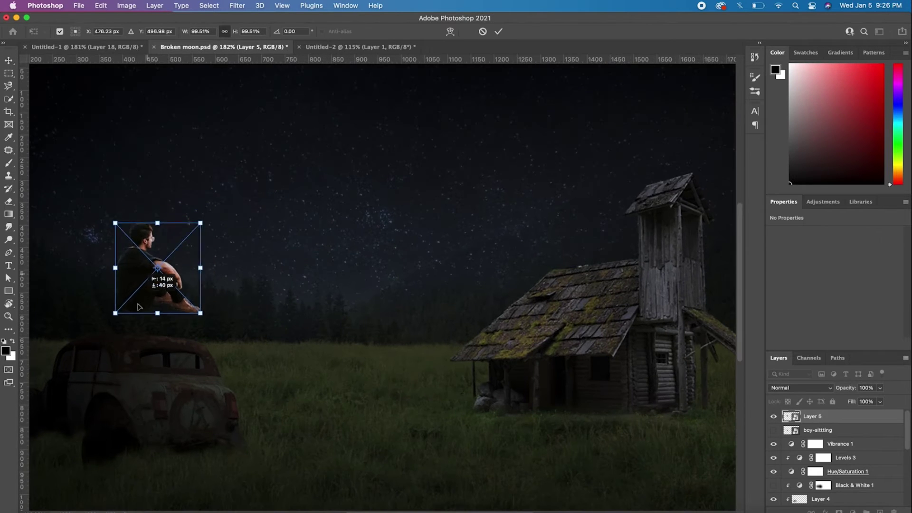
mouse_move(199, 249)
left_mouse_down()
mouse_move(198, 285)
mouse_move(185, 278)
left_mouse_up()
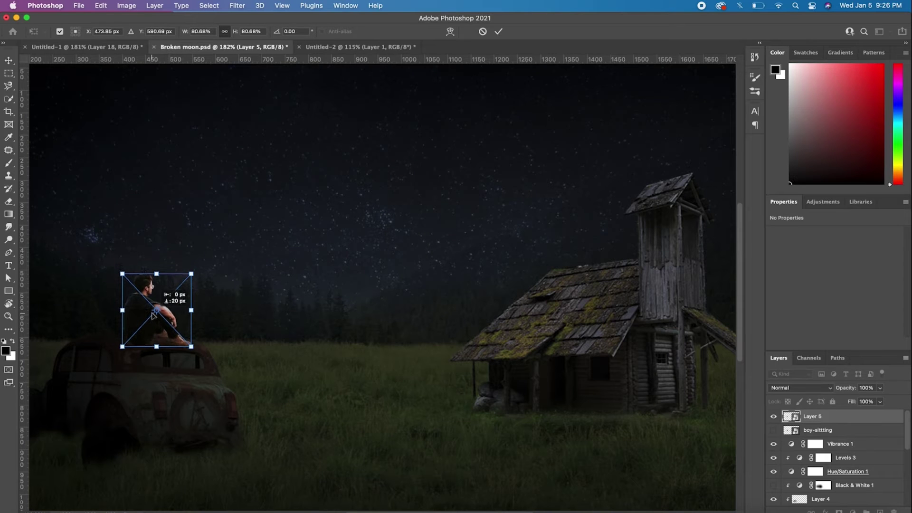
left_click_drag(154, 305, 147, 311)
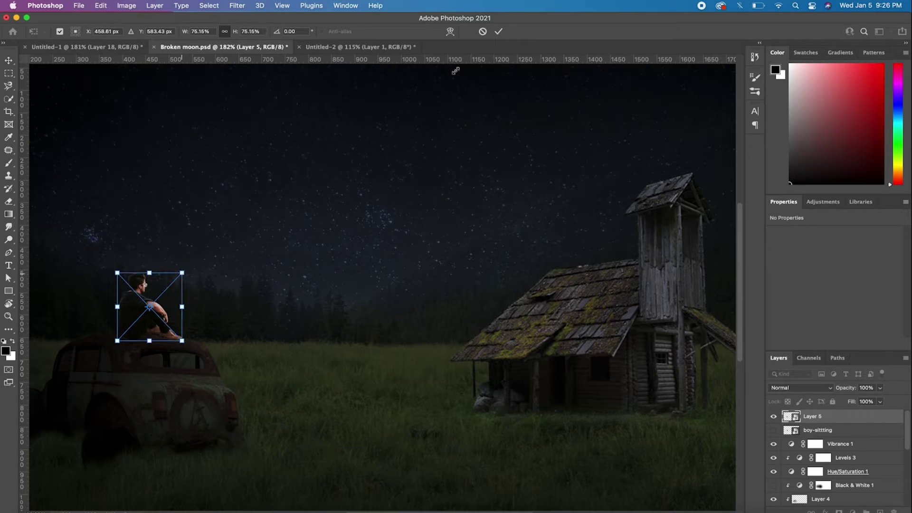
left_click(498, 31)
scroll(236, 292, "up", 5)
scroll(234, 288, "down", 3)
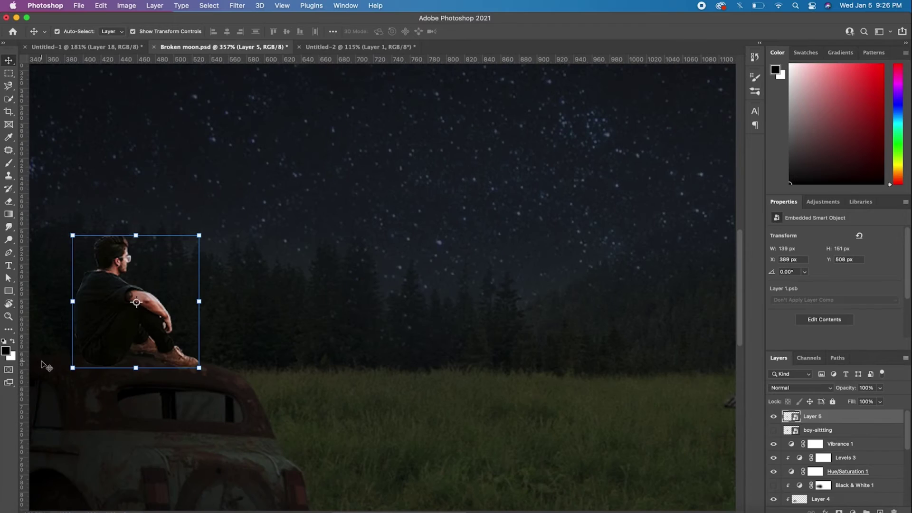
left_click_drag(131, 323, 114, 330)
scroll(543, 272, "down", 3)
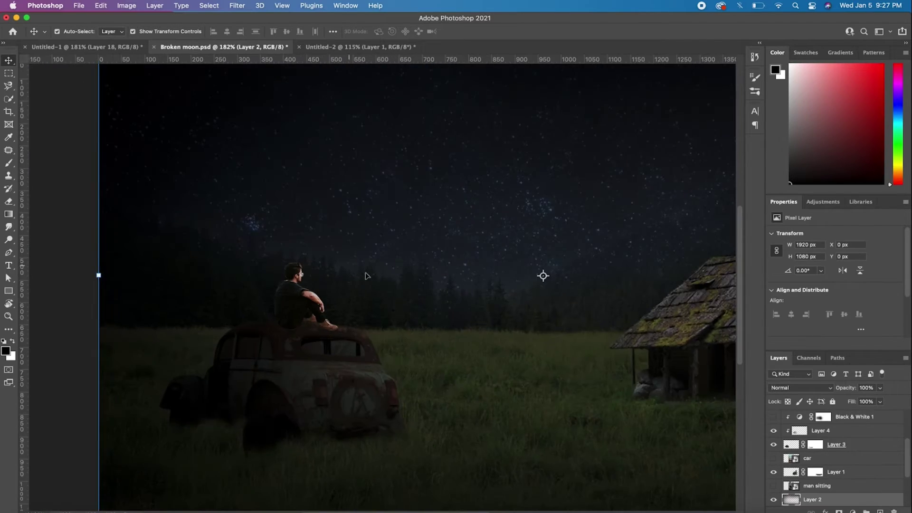
scroll(544, 273, "up", 3)
scroll(544, 272, "up", 3)
Paint a shadow on a new Layer 6 placed below the man's layer, using a smaller brush
left_click(880, 511)
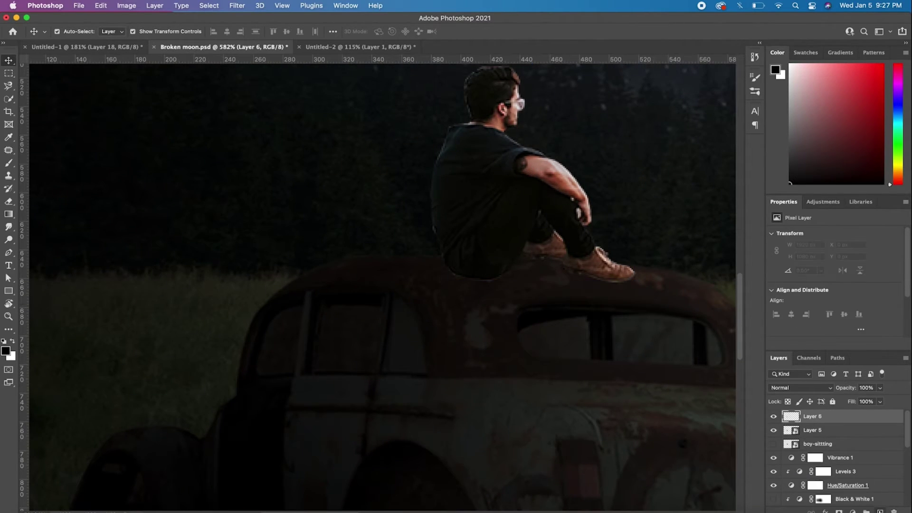
key("b")
scroll(510, 274, "up", 2)
scroll(483, 280, "down", 2)
key("bracketleft")
key("bracketleft")
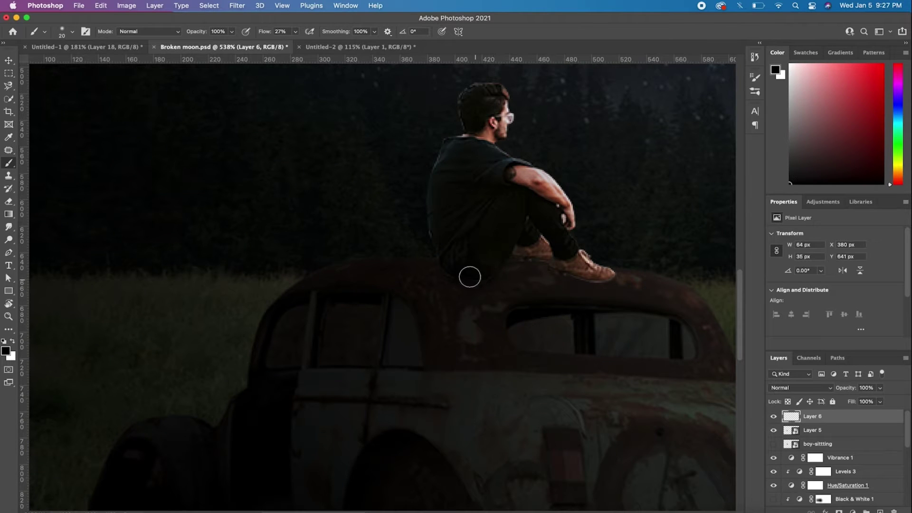
left_click(295, 31)
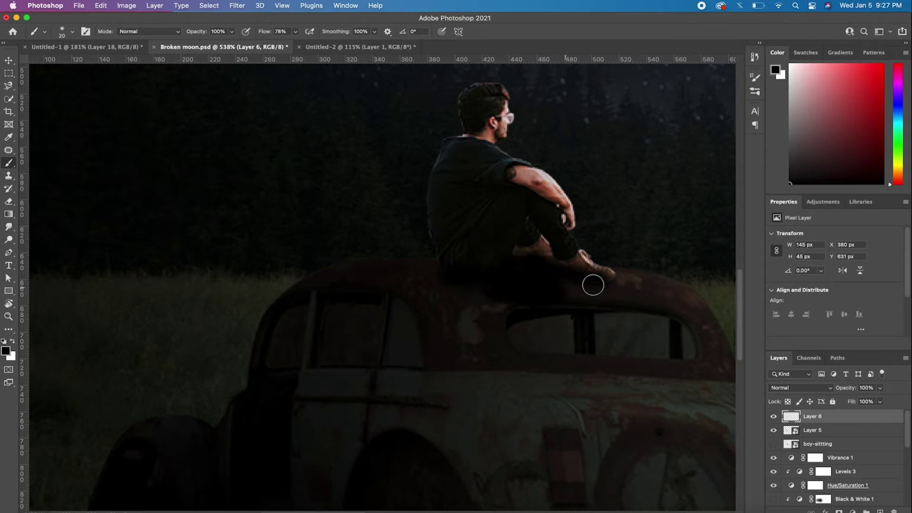
left_click(9, 59)
key("ctrl+bracketleft")
scroll(459, 307, "down", 2)
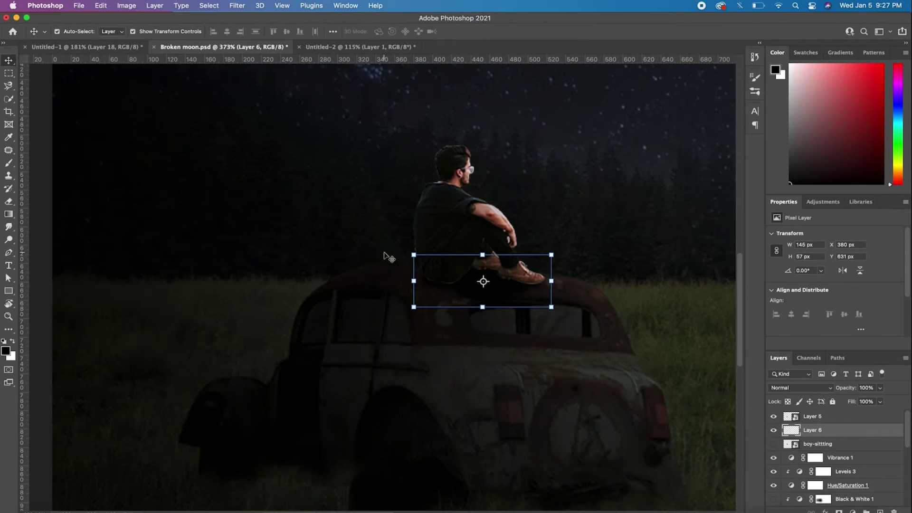
scroll(460, 308, "up", 3)
Add a layer mask to the man's Layer 5 and paint on it
left_click(812, 416)
left_click(839, 510)
key("b")
scroll(531, 349, "up", 2)
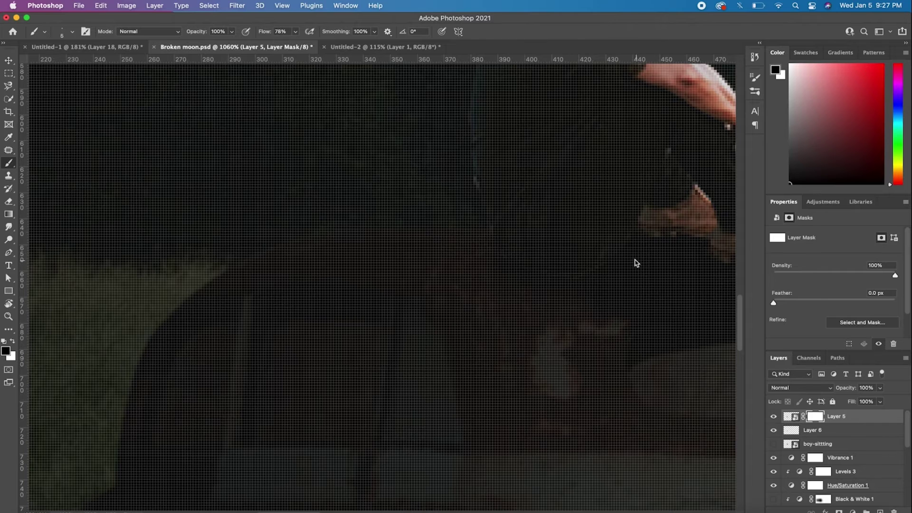
scroll(465, 267, "down", 2)
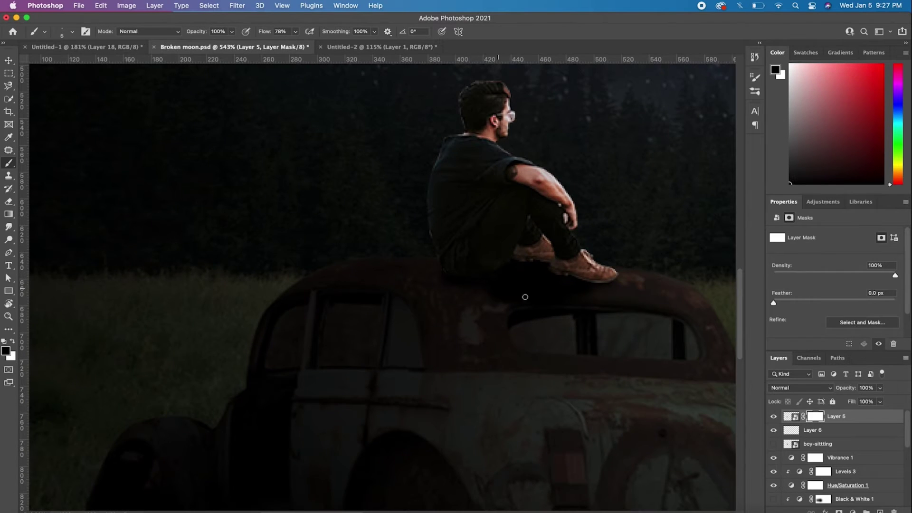
scroll(525, 297, "down", 2)
key("v")
left_click(791, 416)
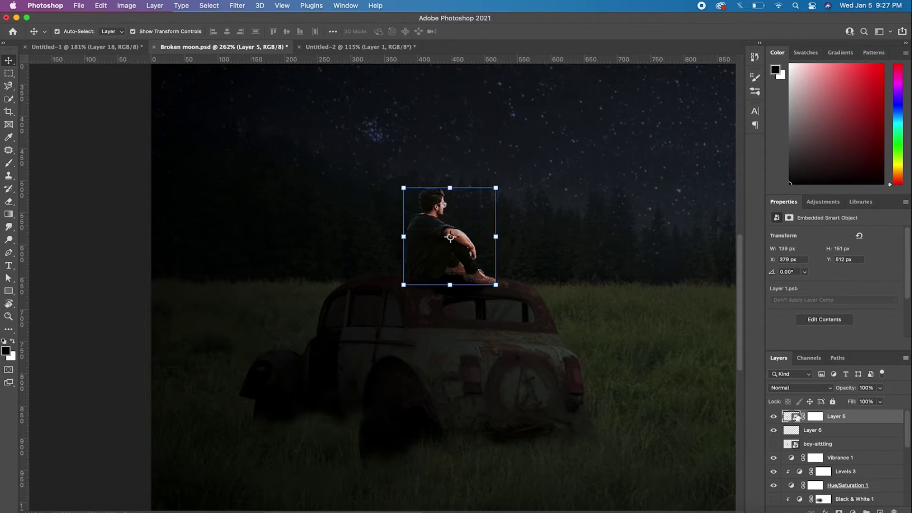
Paint with an enlarged brush on a new layer inside the man's outline selection
key("b")
left_click(880, 511)
scroll(415, 214, "up", 1)
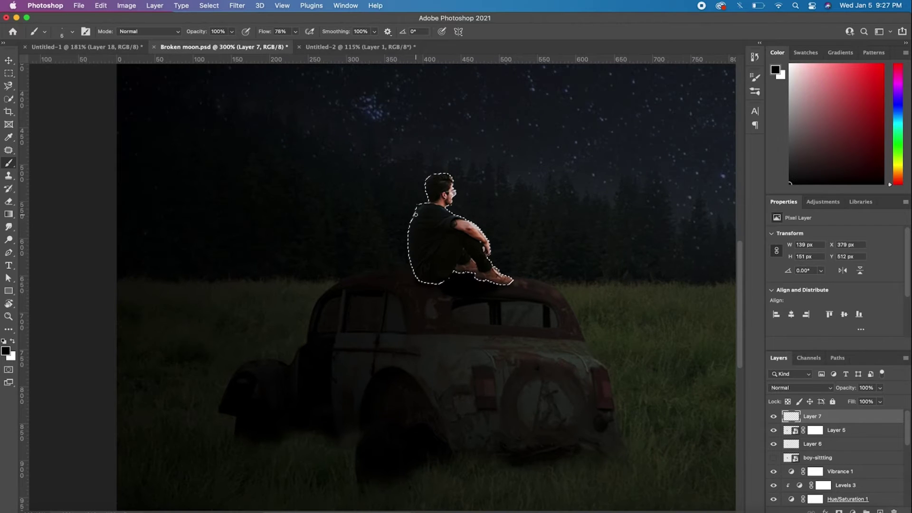
key("bracketright")
key("bracketright")
key("bracketright")
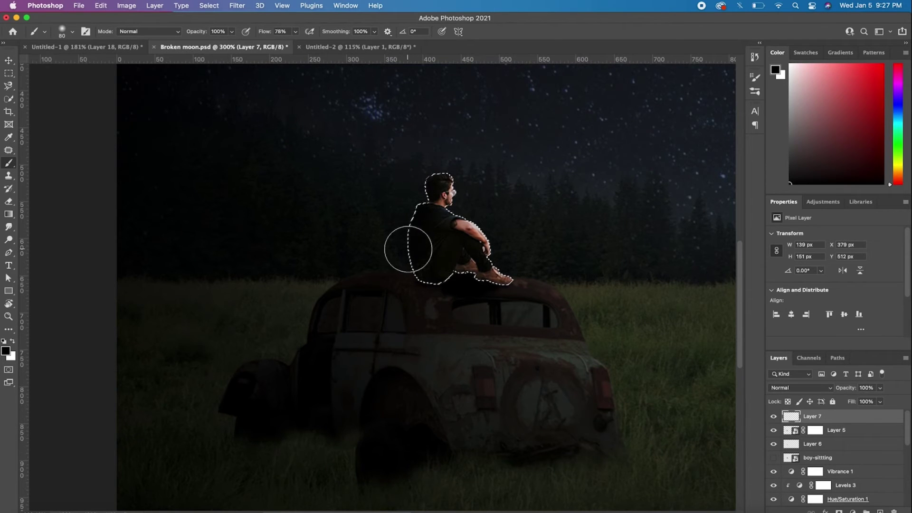
key("bracketright")
key("bracketright")
key("bracketright")
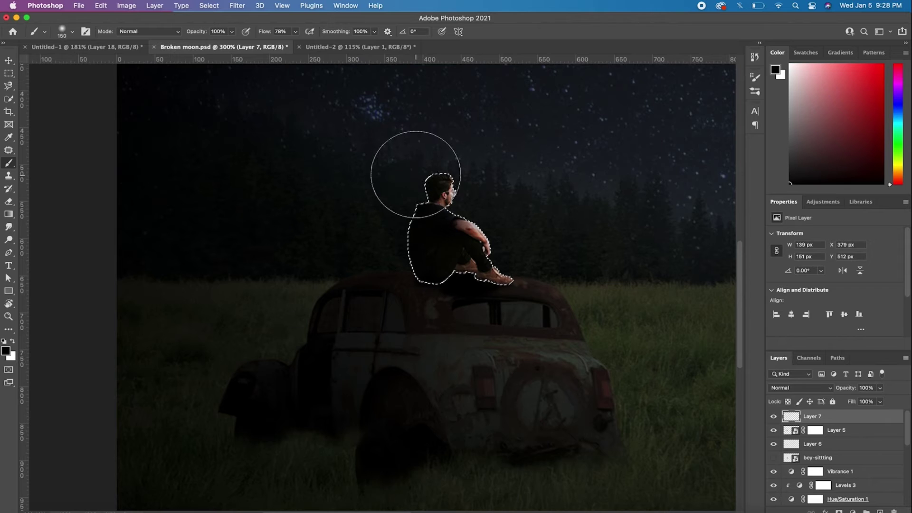
key("bracketright")
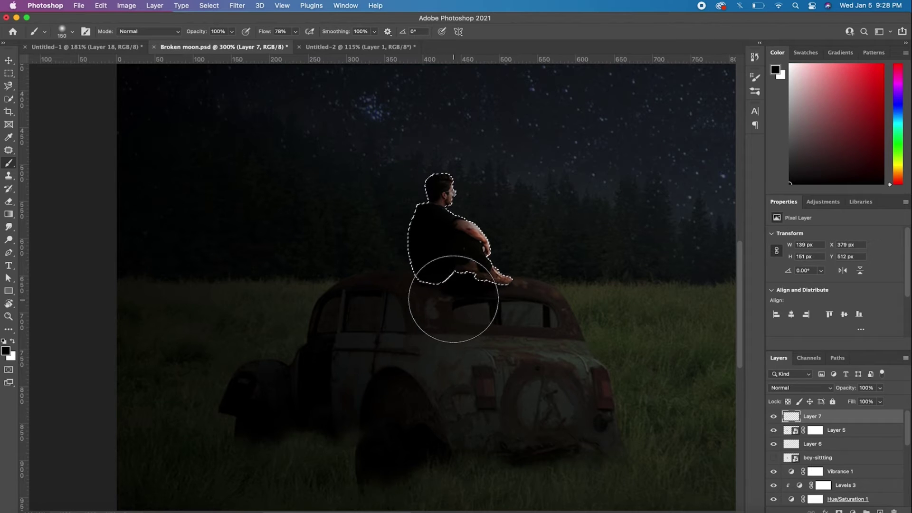
key("super+d")
key("v")
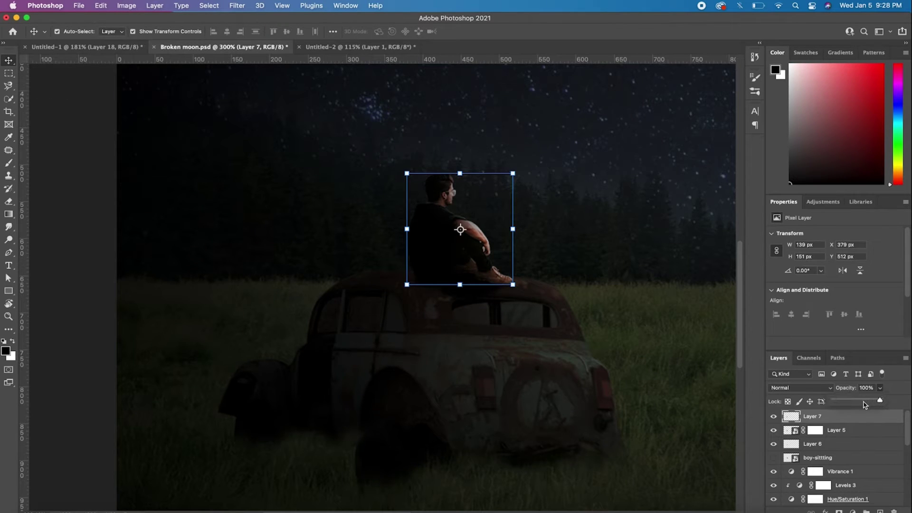
Darken the man's Layer 5 with a Curves adjustment
left_click(790, 431)
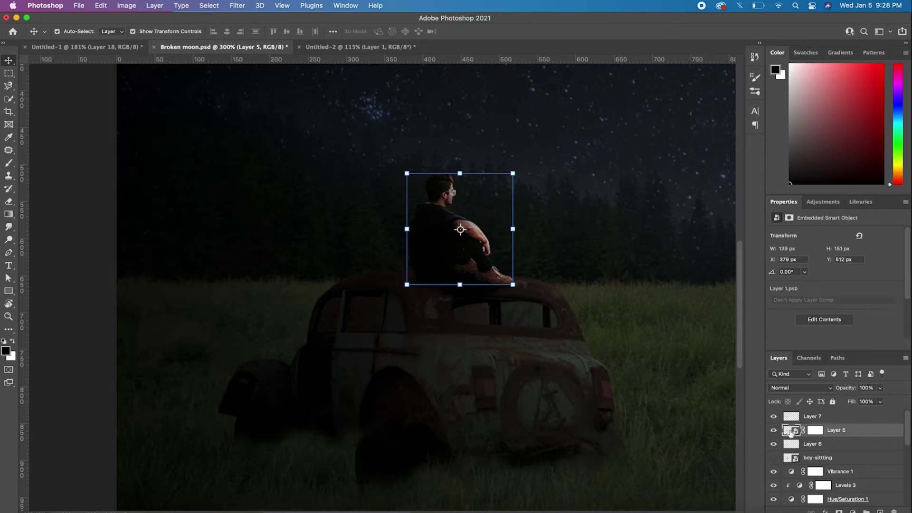
key("super+m")
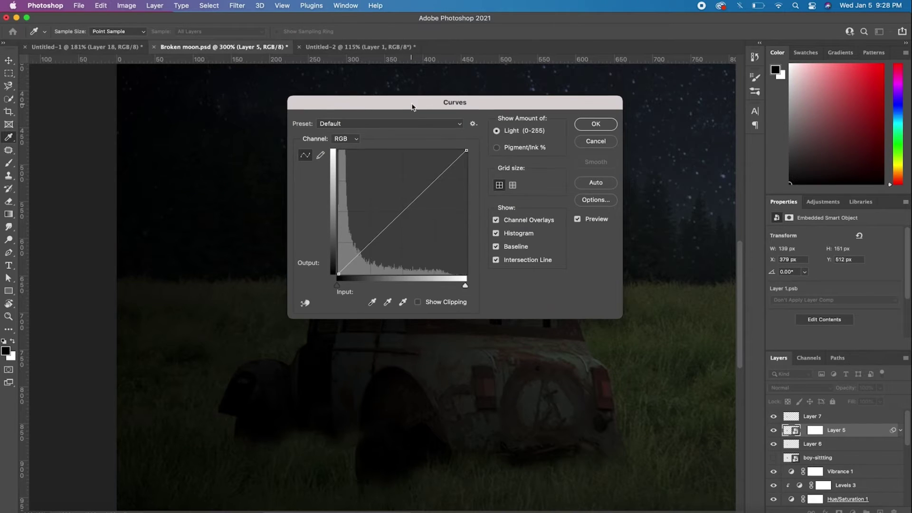
left_click_drag(413, 101, 687, 111)
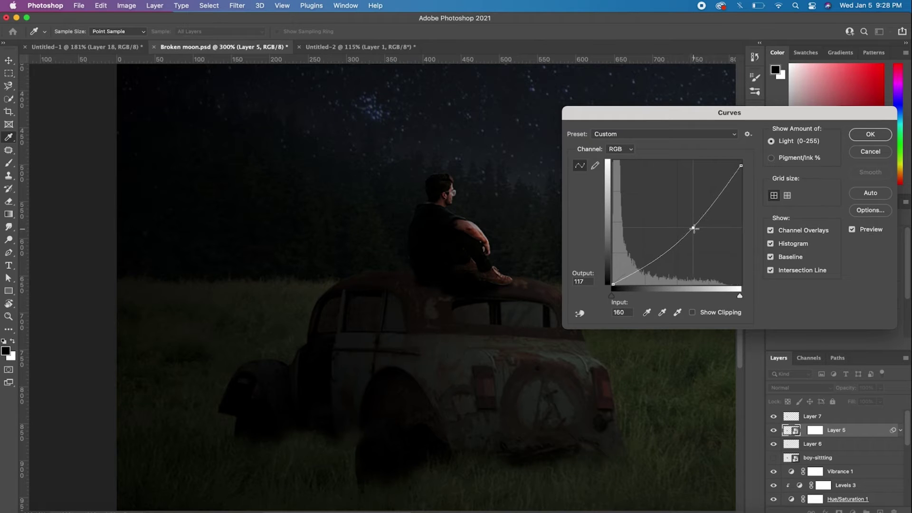
left_click(870, 135)
Save the composite, then scale the house up about 10% and nudge it right
key("v")
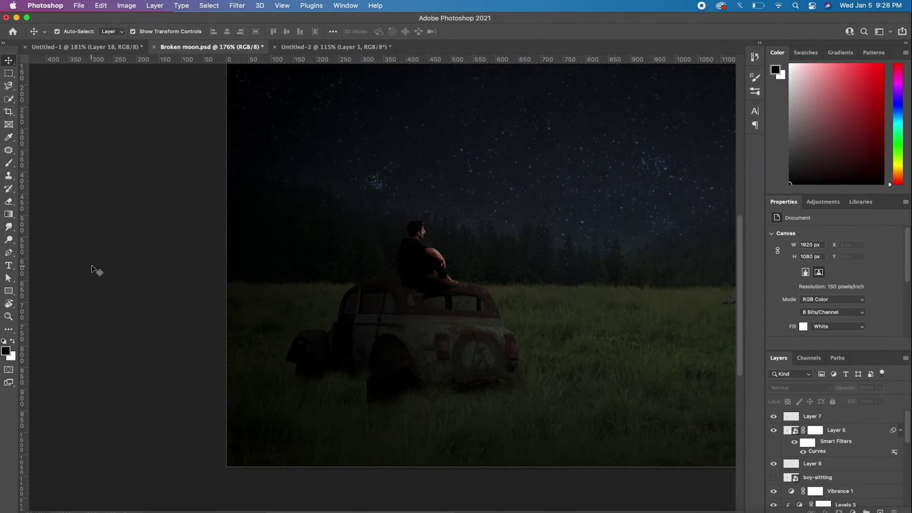
key("super+s")
scroll(238, 299, "down", 3)
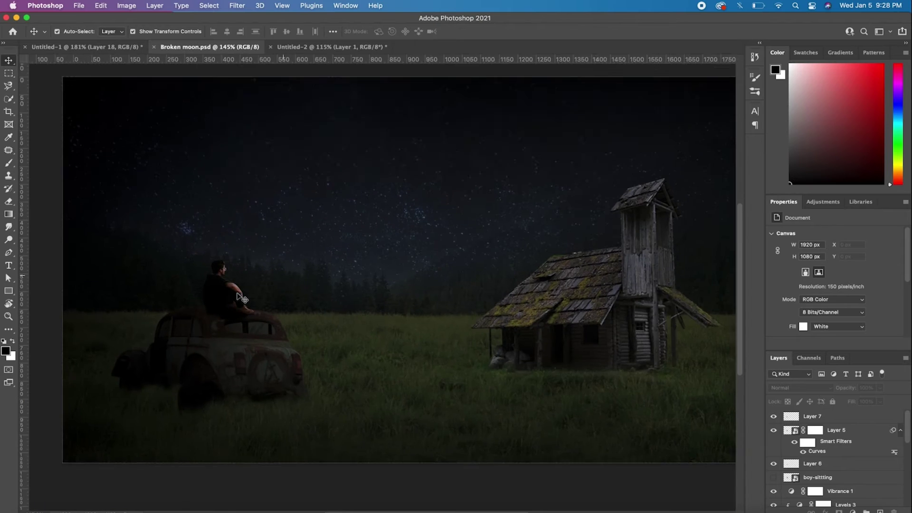
left_click(372, 301)
scroll(667, 227, "up", 1)
key("super+t")
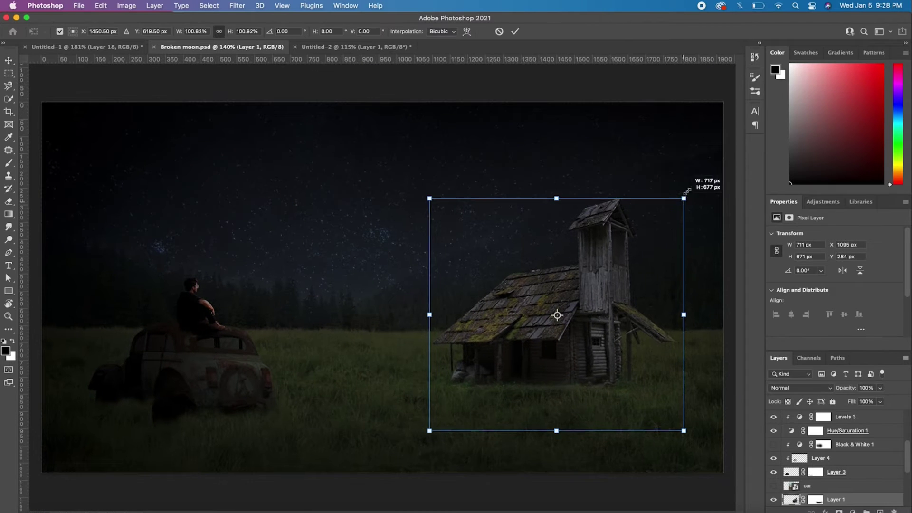
left_click_drag(682, 200, 697, 185)
left_click_drag(575, 328, 584, 328)
left_click(516, 31)
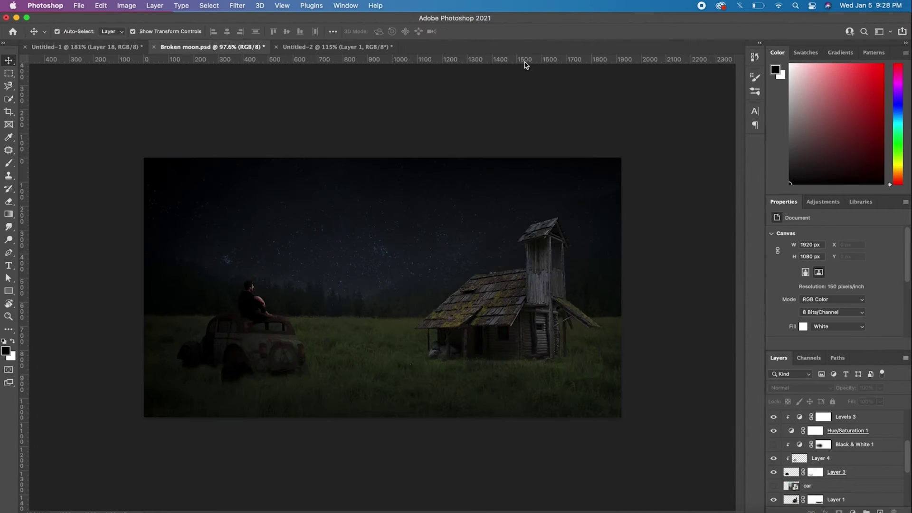
Darken the sky's upper-left with a large brush on a new Layer 8
scroll(549, 312, "down", 1)
key("alt+bracketleft")
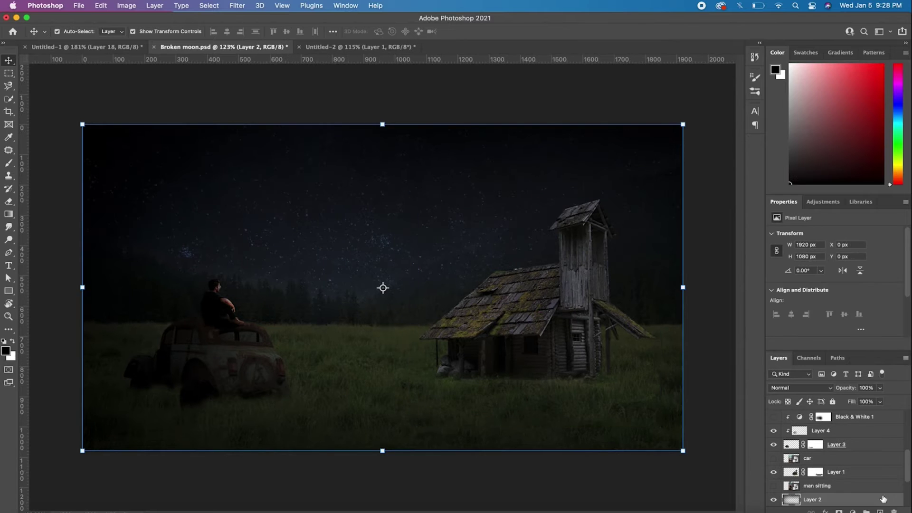
key("b")
scroll(497, 285, "down", 3)
key("bracketright")
key("bracketright")
key("bracketright")
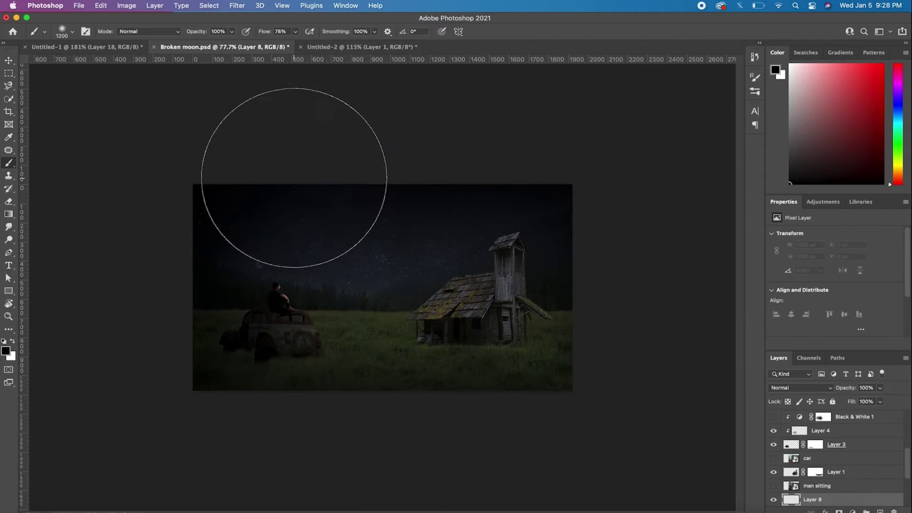
left_click_drag(164, 166, 163, 437)
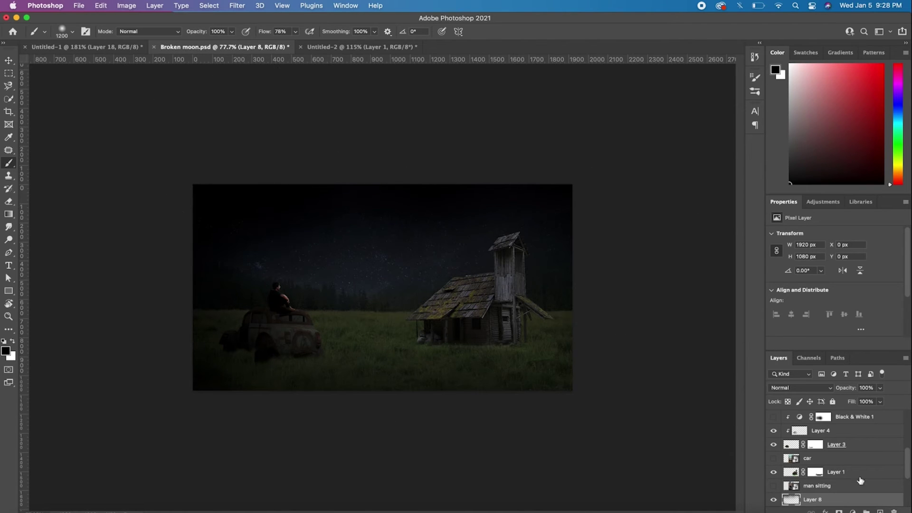
left_click(866, 389)
type("72")
Paint with a smaller brush on new Layer 9 inside the house's outline selection
key("v")
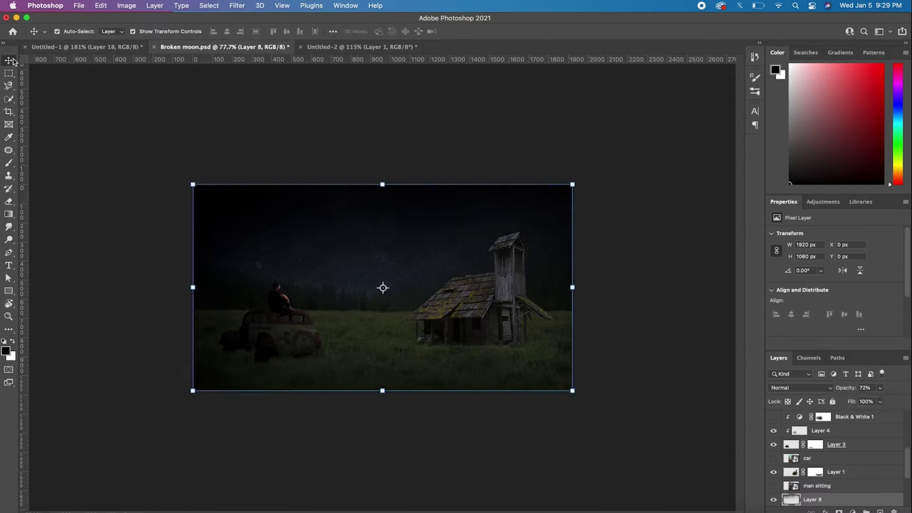
left_click(487, 292)
left_click(794, 472, "ctrl")
left_click(879, 511)
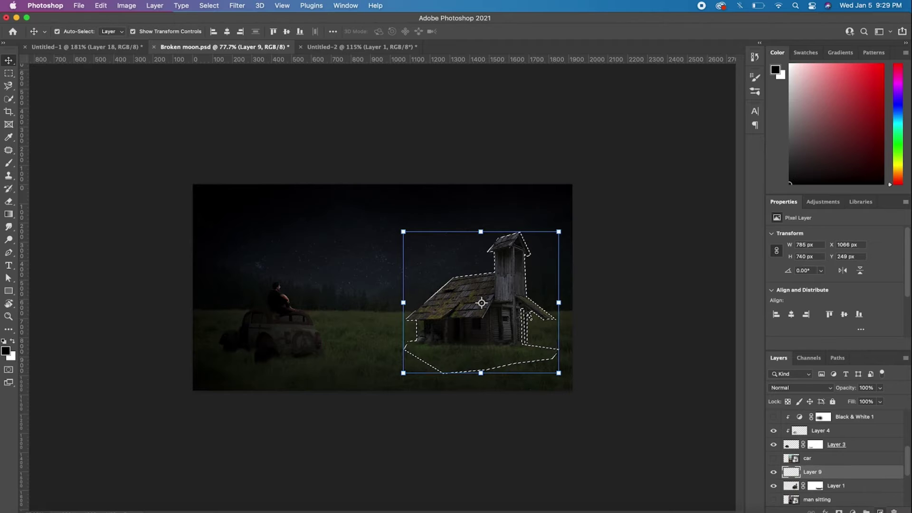
key("b")
scroll(586, 288, "up", 3)
key("bracketleft")
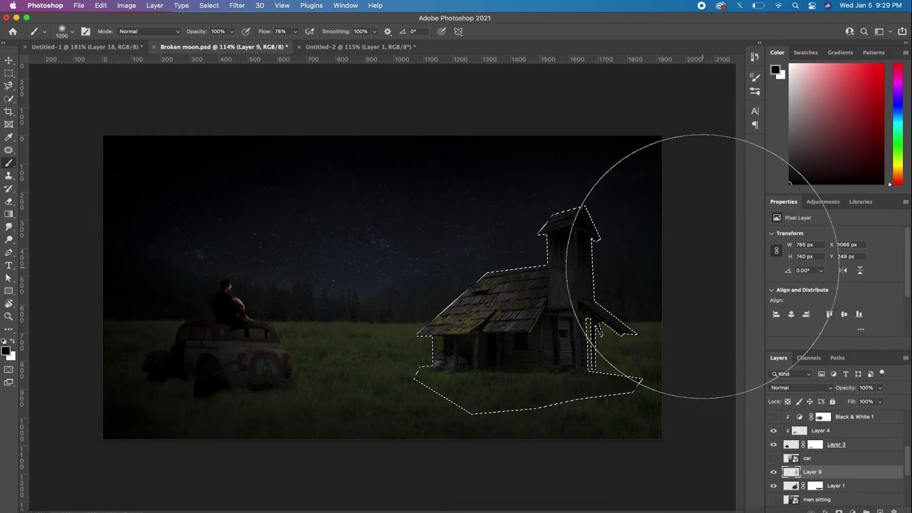
key("bracketleft")
key("bracketleft")
key("bracketleft")
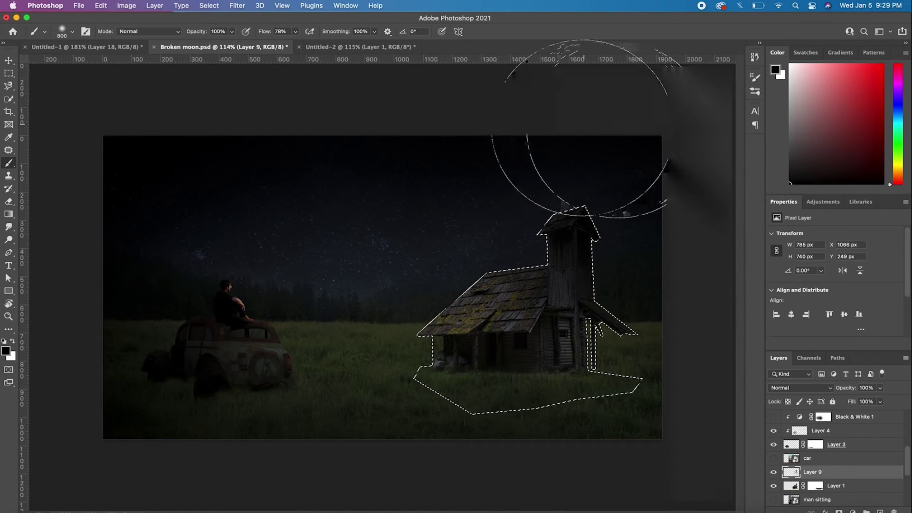
key("bracketleft")
key("bracketleft")
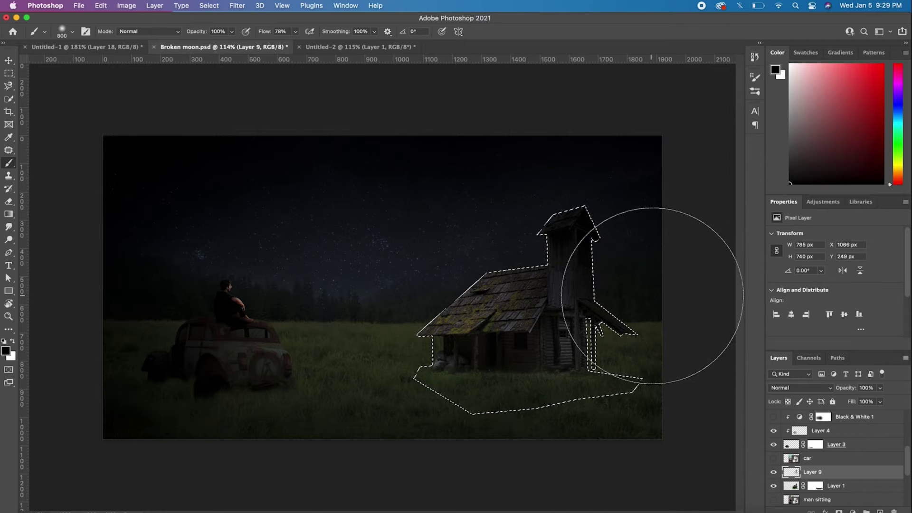
key("bracketleft")
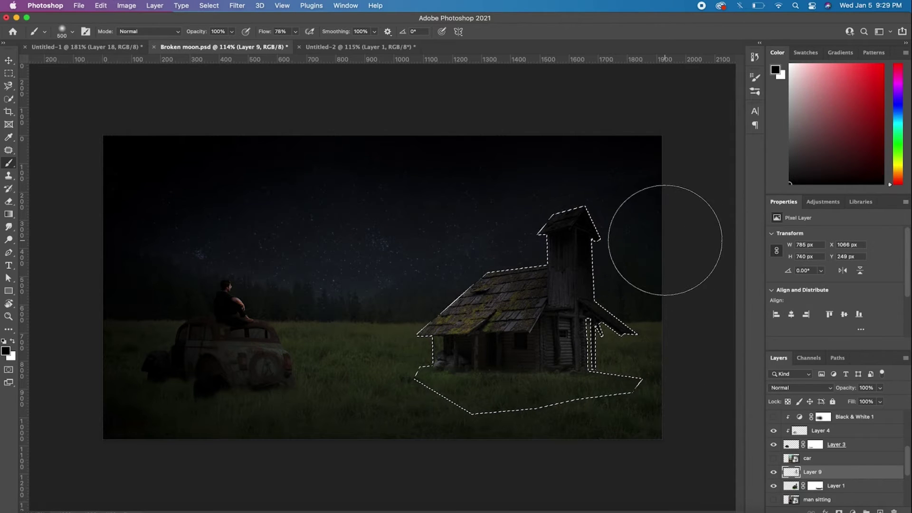
key("ctrl+d")
scroll(591, 194, "down", 2)
Brush grass on the house layer's mask, then undo the stray spot
key("v")
left_click(421, 361)
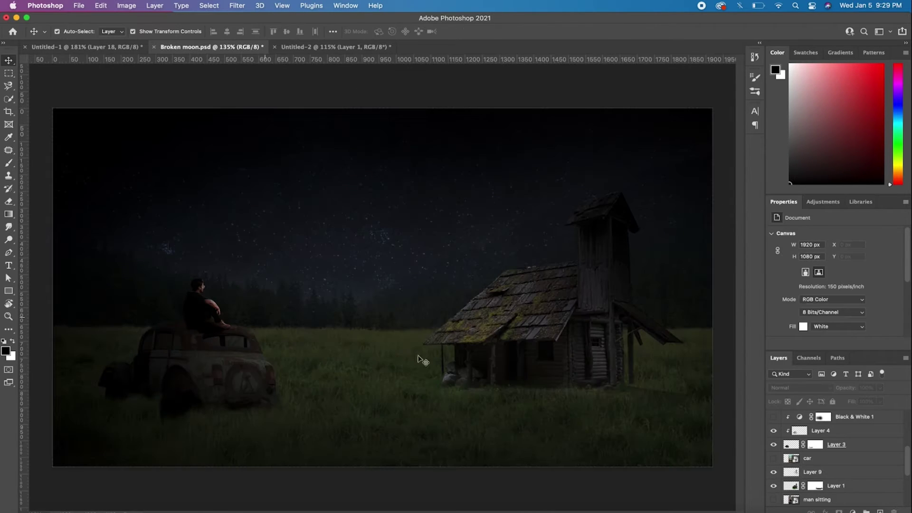
key("ctrl+plus")
left_click(814, 486)
key("b")
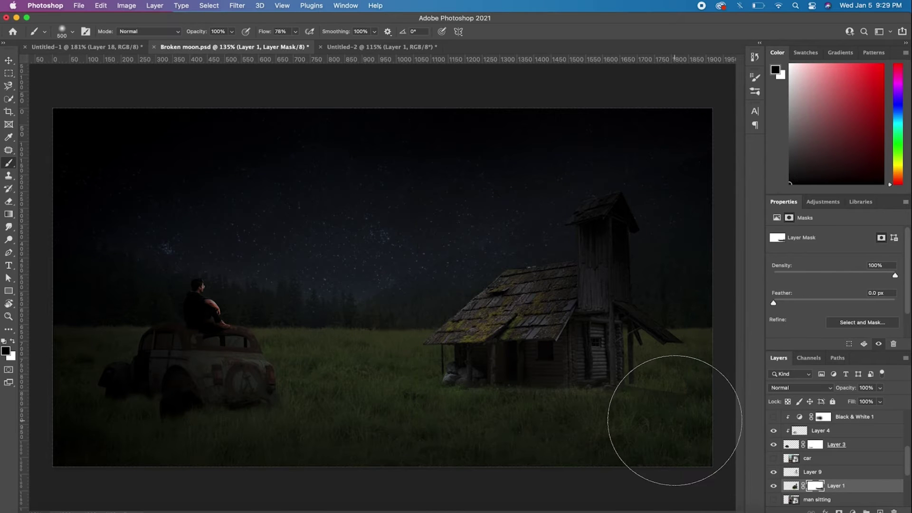
key("bracketleft")
key("bracketleft")
key("bracketleft")
left_click(645, 396)
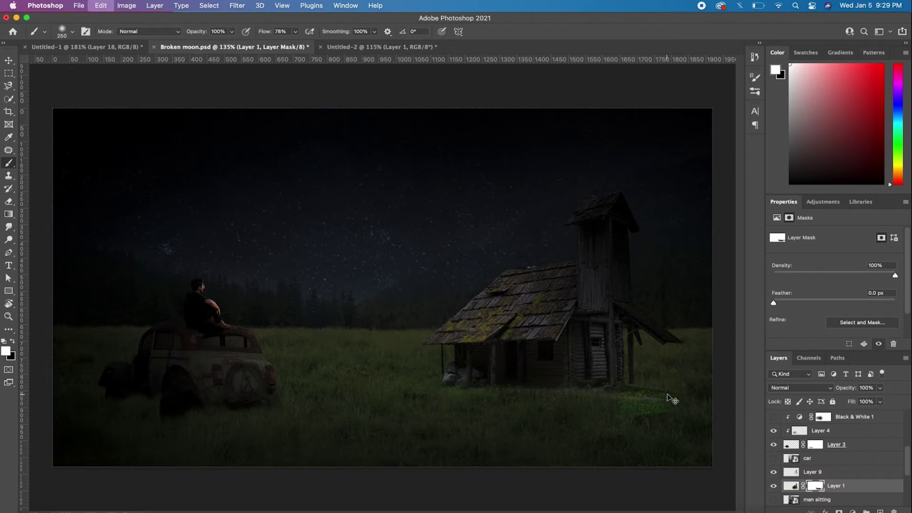
key("ctrl+z")
left_click(791, 485)
Add a layer mask to Layer 9 with white as the painting colour, then select the background layer
left_click(813, 474)
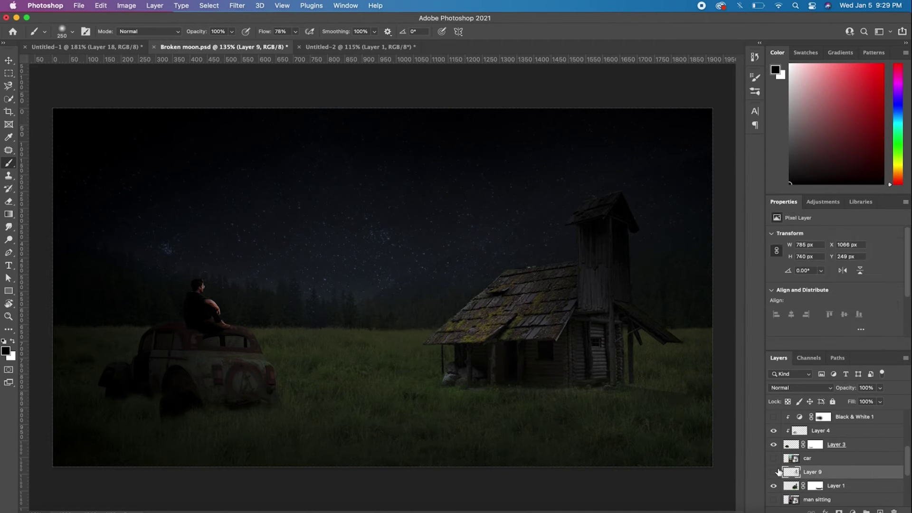
left_click(839, 511)
key("x")
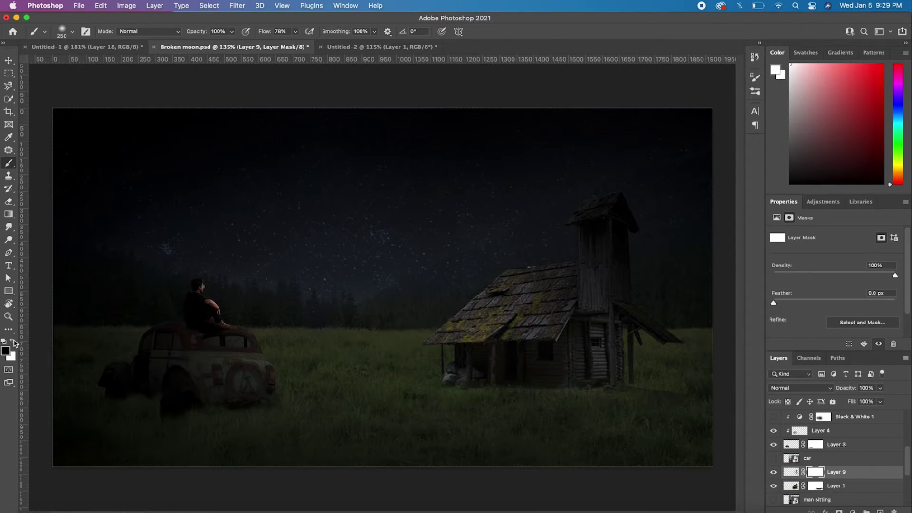
scroll(423, 351, "down", 5)
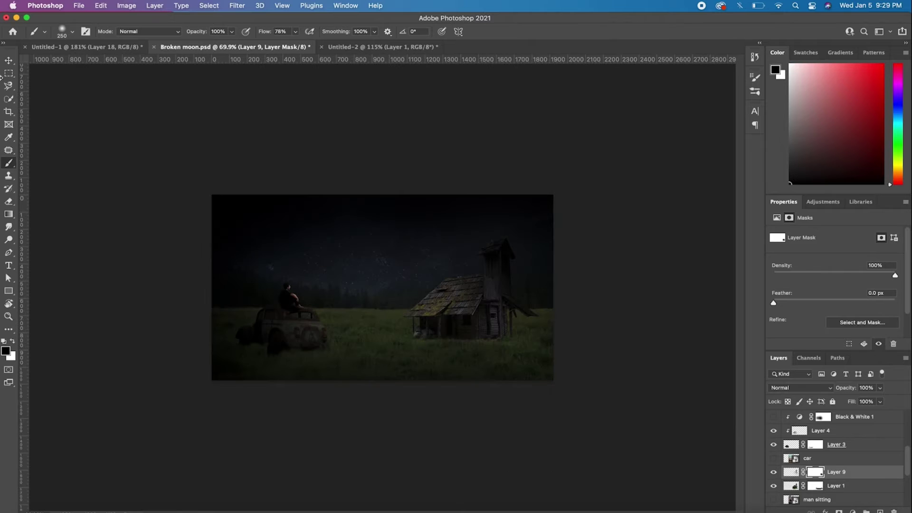
key("v")
left_click(365, 375)
scroll(365, 375, "up", 5)
left_click(485, 410)
Stamp a large soft shadow between car and cabin with a 1000 brush on new Layer 10
left_click(880, 511)
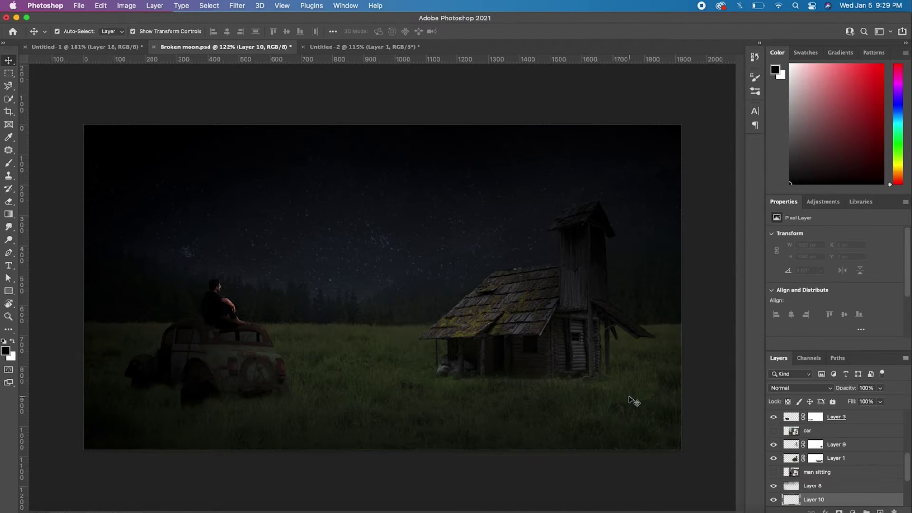
key("b")
scroll(641, 407, "up", 2)
key("bracketright")
key("bracketright")
key("bracketright")
scroll(641, 406, "down", 2)
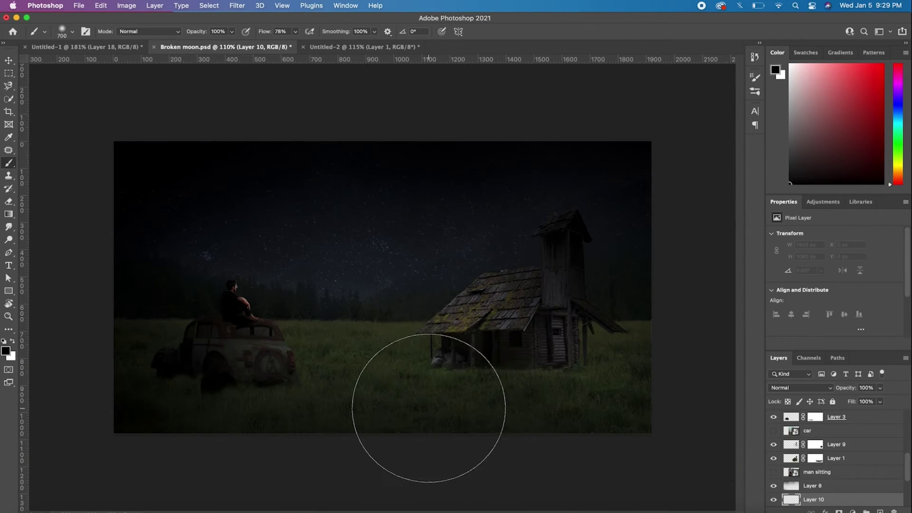
key("bracketright")
key("bracketright")
key("bracketright")
left_click(379, 306)
Squash the shadow into a band over the grass, raise it, and bring up broken roof.psd
key("ctrl+t")
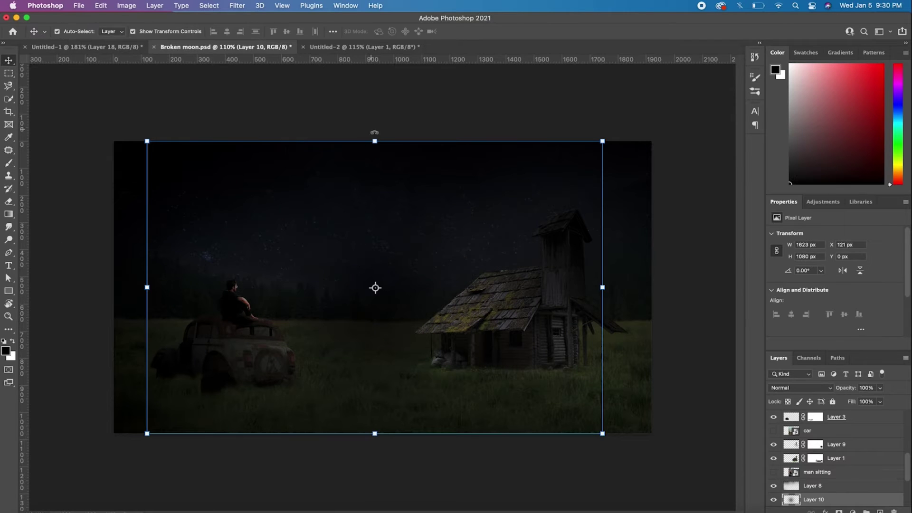
left_click_drag(375, 143, 375, 351)
mouse_move(414, 394)
left_mouse_down()
mouse_move(652, 374)
mouse_move(642, 381)
left_mouse_up()
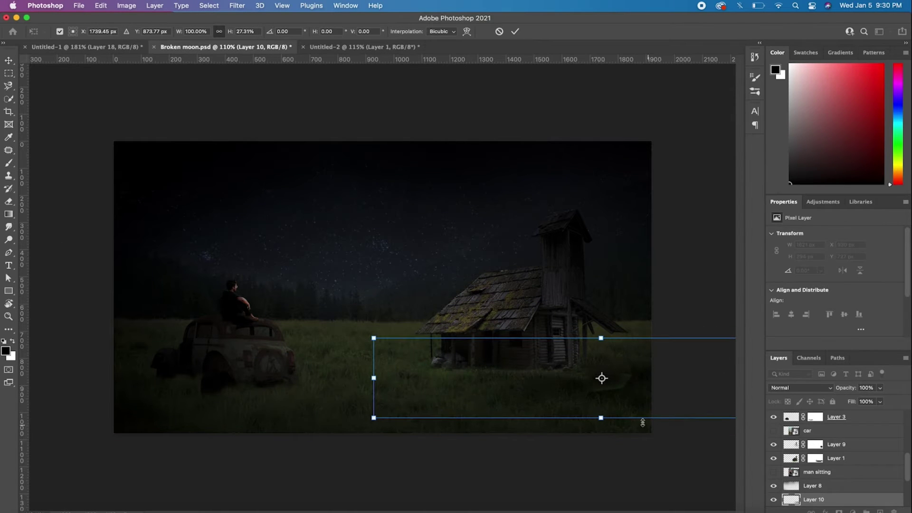
left_click_drag(600, 420, 600, 437)
left_click_drag(626, 404, 605, 392)
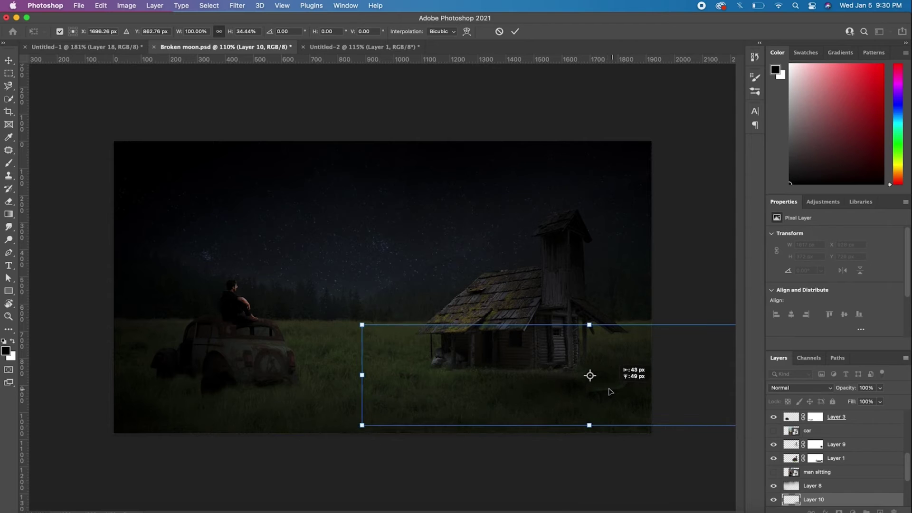
left_click(515, 32)
key("ctrl+bracketright")
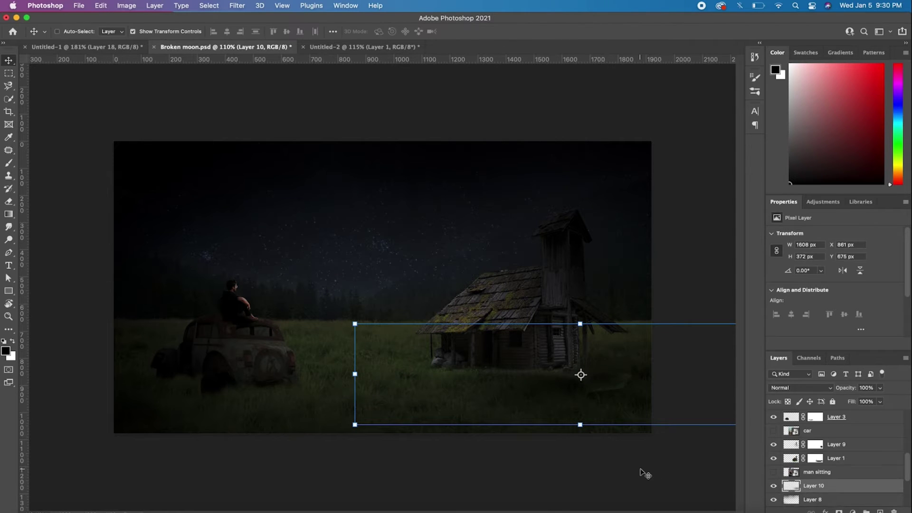
key("ctrl+bracketright")
key("ctrl+bracketright")
key("ctrl+bracketright")
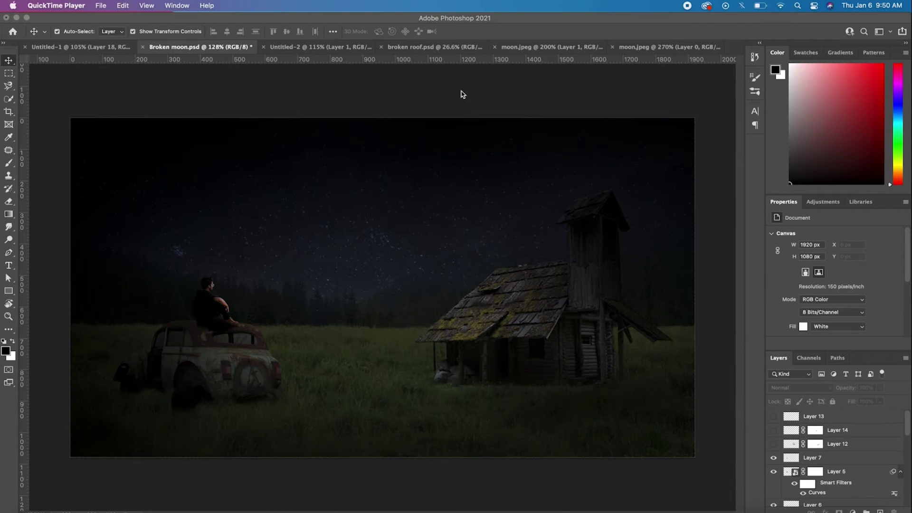
left_click(446, 47)
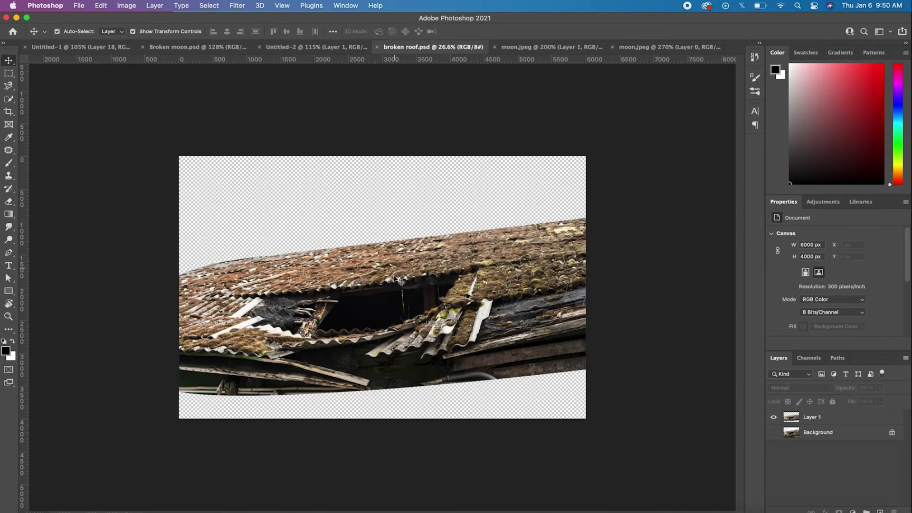
Paste the broken roof into the Broken moon composite as Layer 15 and convert it to a Smart Object
left_click(216, 48)
key("ctrl+v")
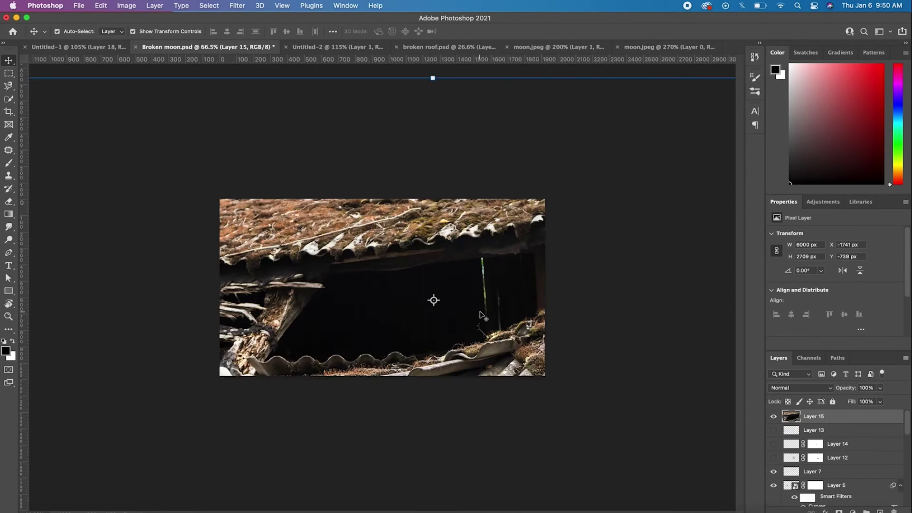
right_click(834, 430)
left_click(727, 178)
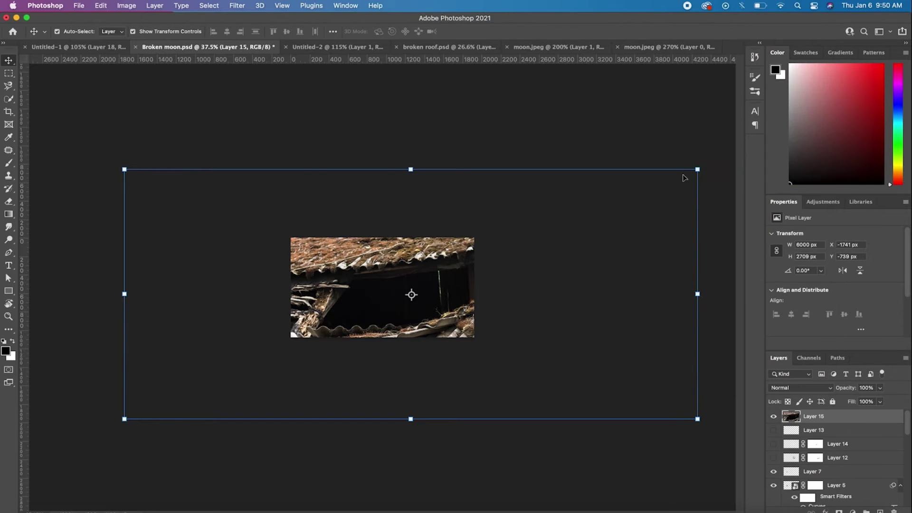
Scale the roof down and position it over the cabin's roof
left_click_drag(699, 167, 474, 275)
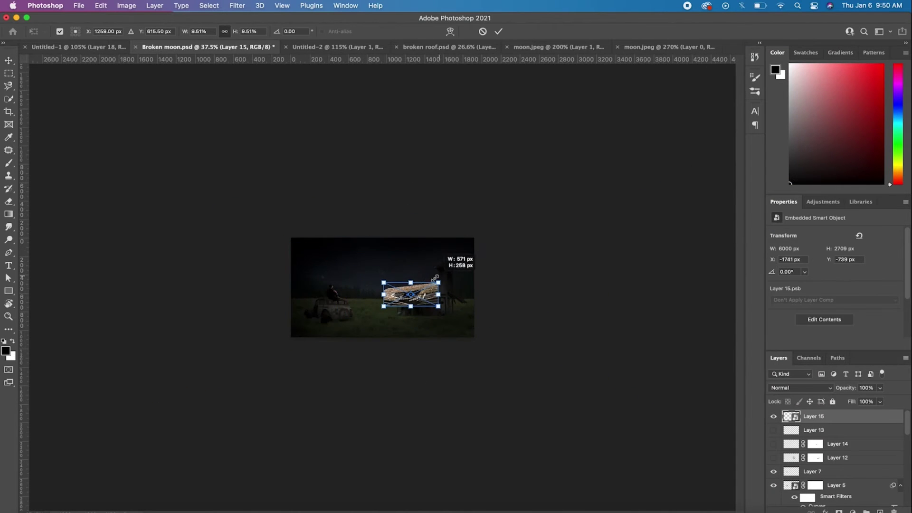
scroll(434, 278, "up", 5)
scroll(435, 278, "up", 1)
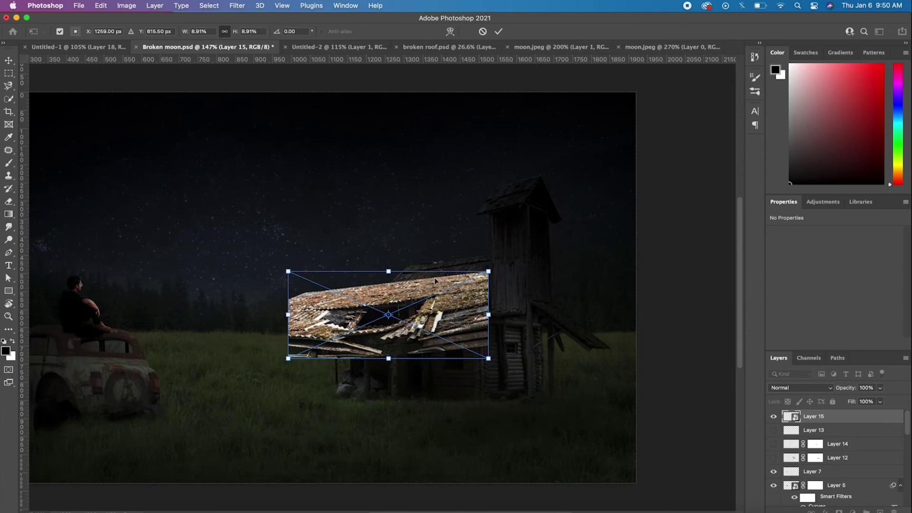
left_click_drag(479, 271, 525, 253)
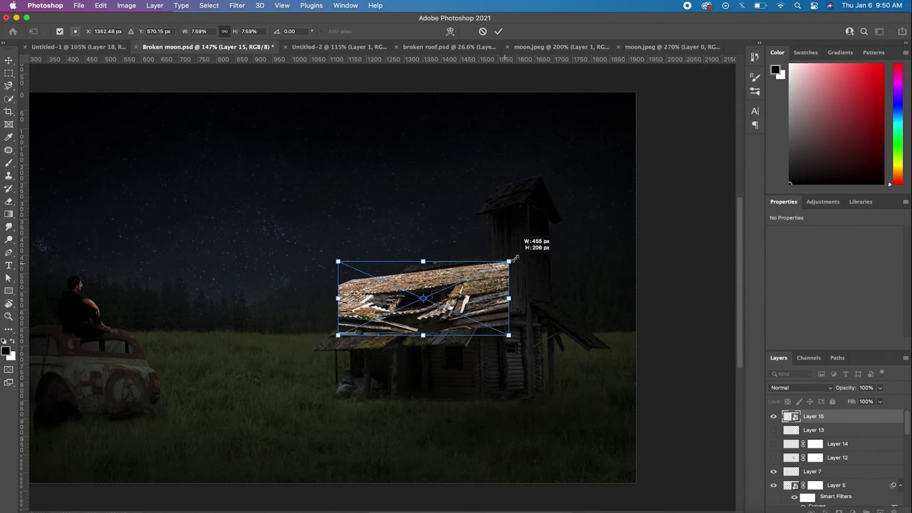
left_click(498, 33)
Blend the roof with Darken, then stretch it taller, enlarge it and tilt it 4.8° to match the cabin
left_click(783, 387)
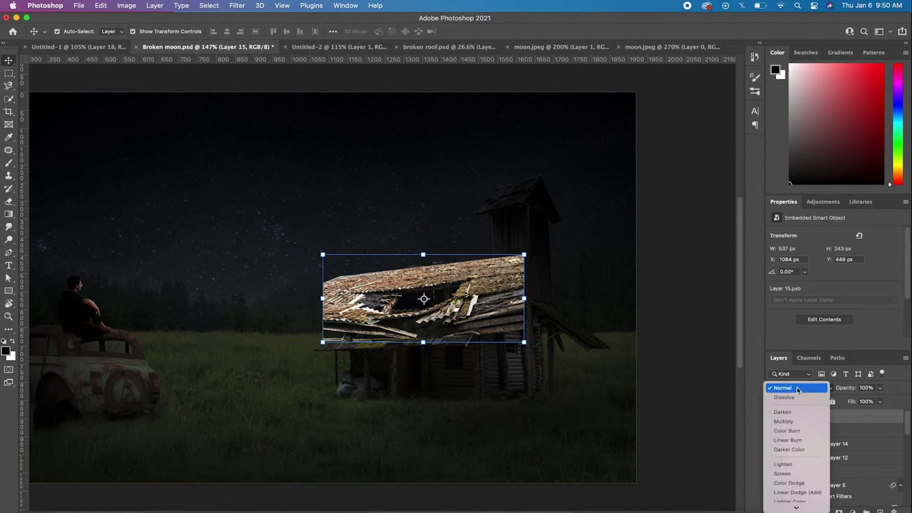
left_click(796, 411)
scroll(382, 287, "up", 2)
left_click_drag(438, 243, 437, 207)
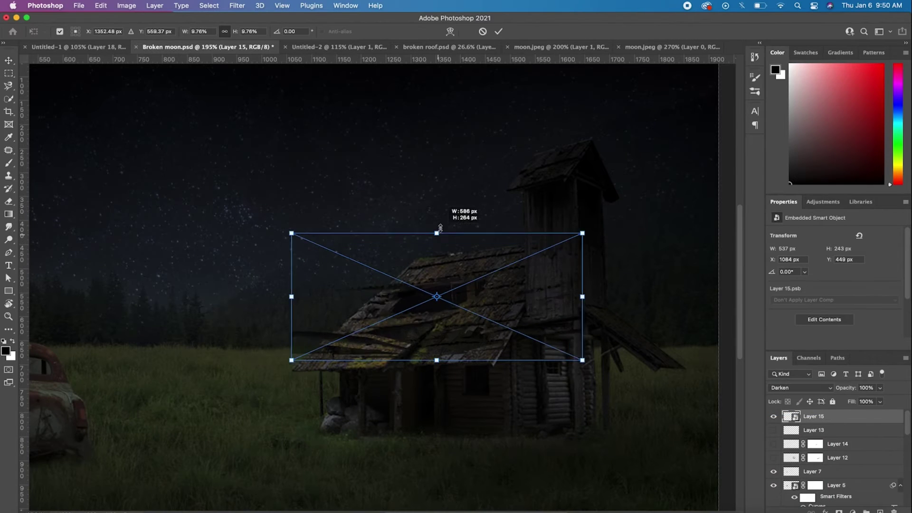
left_click_drag(571, 361, 596, 375)
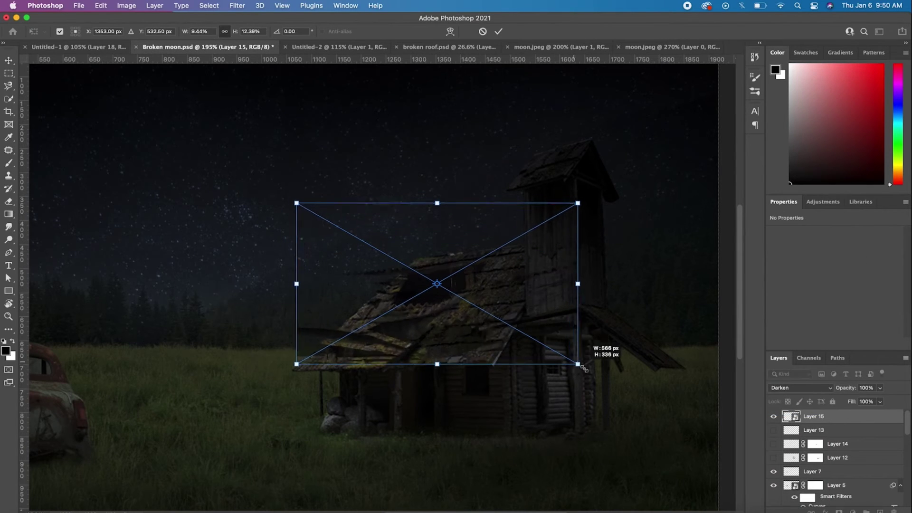
mouse_move(623, 191)
left_mouse_down()
mouse_move(630, 198)
mouse_move(614, 199)
left_mouse_up()
Commit Layer 15's roof transform and inspect the roof edges being masked into the cabin
left_click(498, 31)
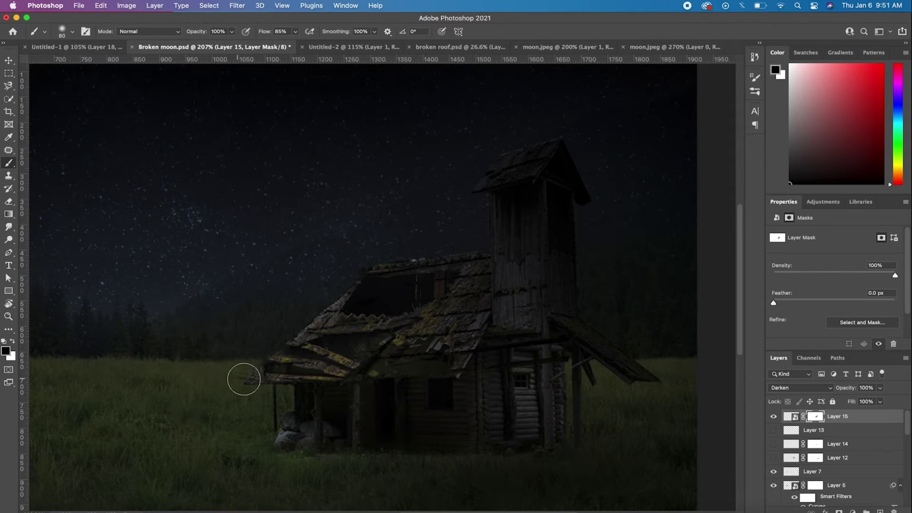
scroll(398, 394, "up", 2)
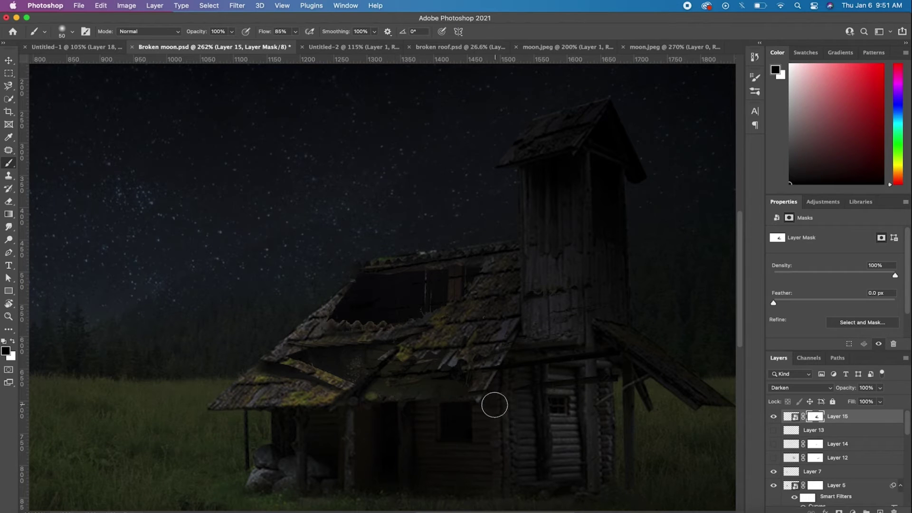
scroll(347, 423, "down", 3)
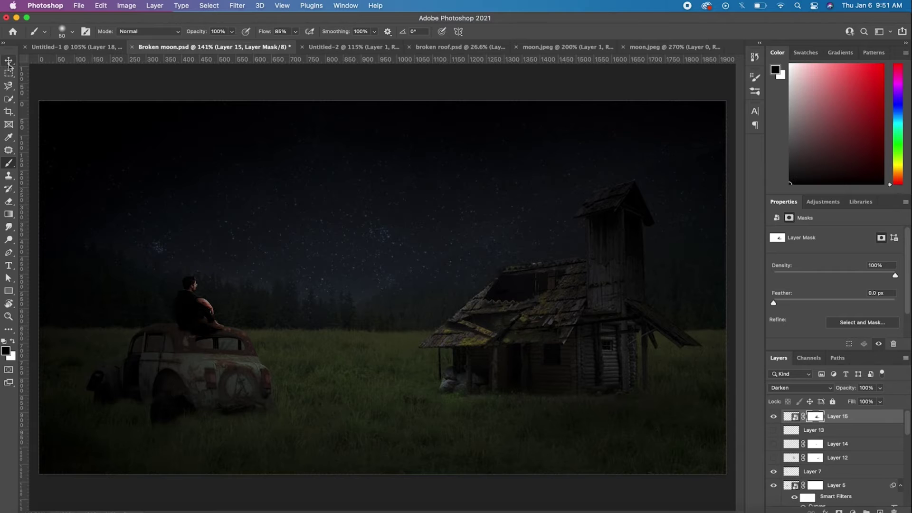
Save the composite, then bring the moon from moon.jpeg into Broken moon.psd
left_click(9, 61)
key("ctrl+s")
left_click(588, 46)
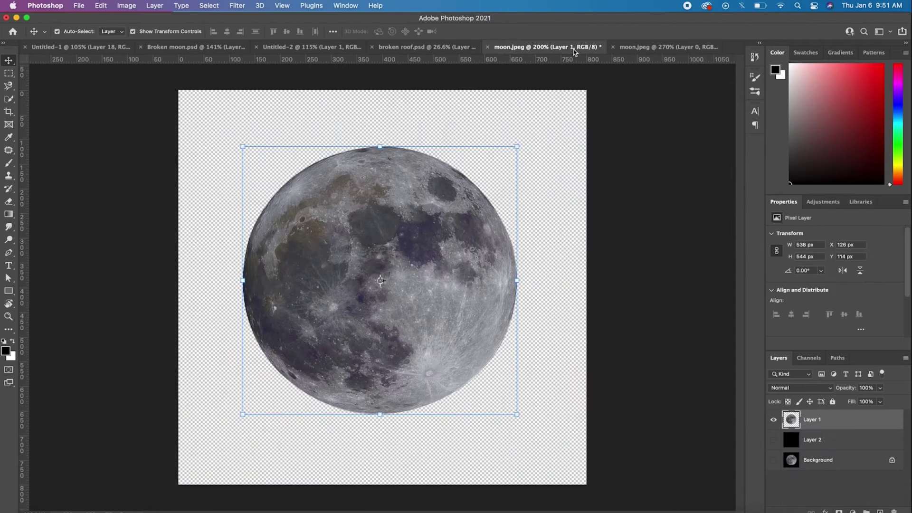
left_click_drag(451, 241, 572, 303)
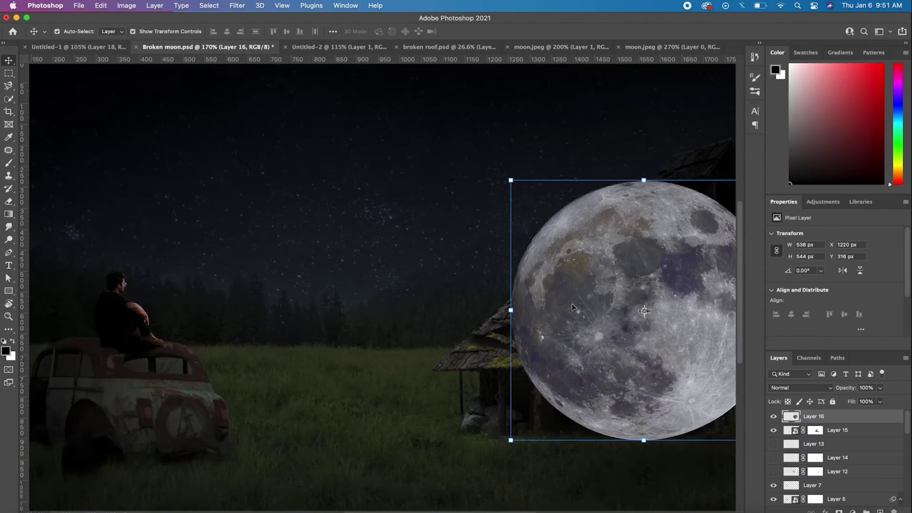
Resize the moon to about 374×369 px and place it just above the cabin's roof
scroll(572, 304, "up", 2)
key("ctrl+t")
left_click_drag(610, 187, 558, 241)
mouse_move(518, 340)
left_mouse_down()
mouse_move(426, 267)
mouse_move(428, 255)
left_mouse_up()
mouse_move(469, 155)
left_mouse_down()
mouse_move(478, 141)
mouse_move(282, 183)
mouse_move(309, 166)
left_mouse_up()
left_click(515, 31)
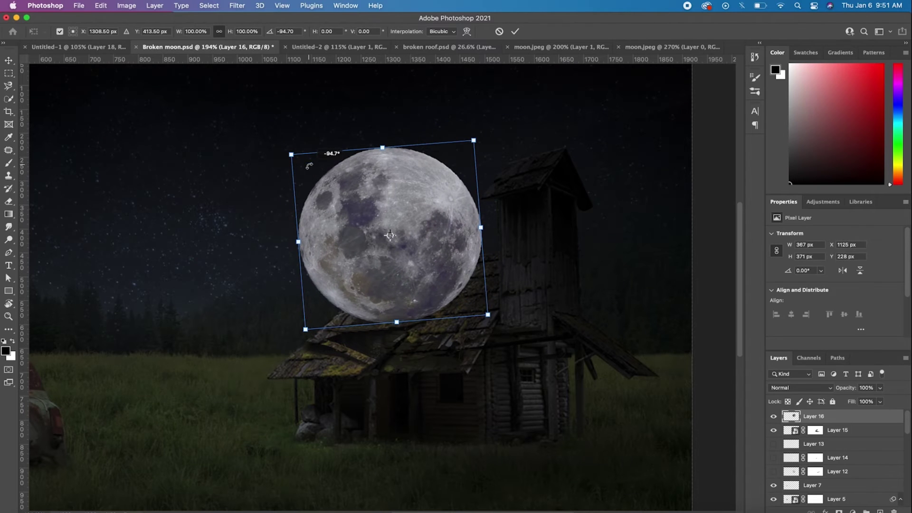
left_click(516, 31)
Mask out an elliptical part of the moon to leave a crescent
left_click(8, 73)
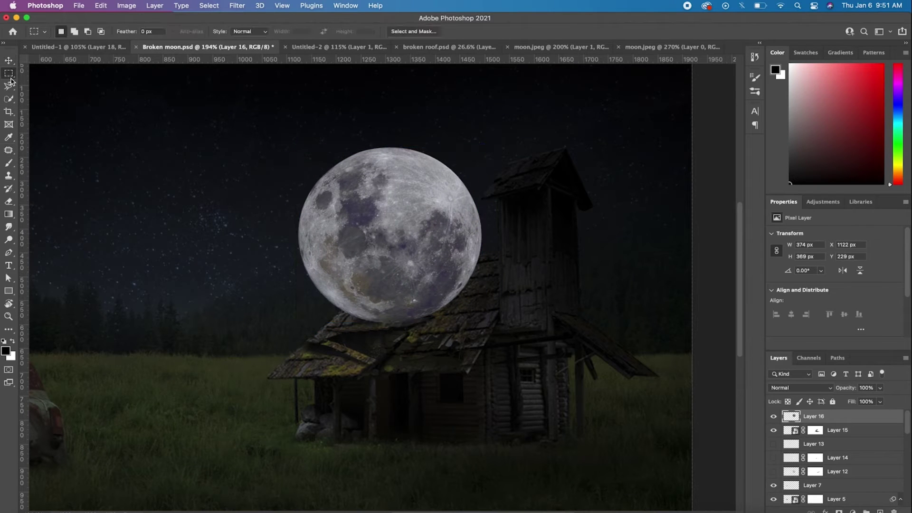
left_click(48, 83)
left_click(831, 509)
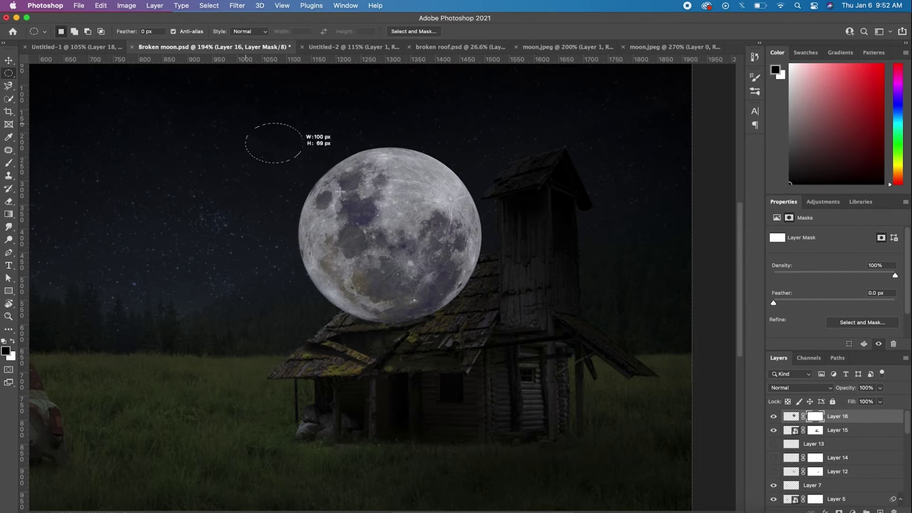
left_click_drag(340, 191, 443, 293)
key("alt+BackSpace")
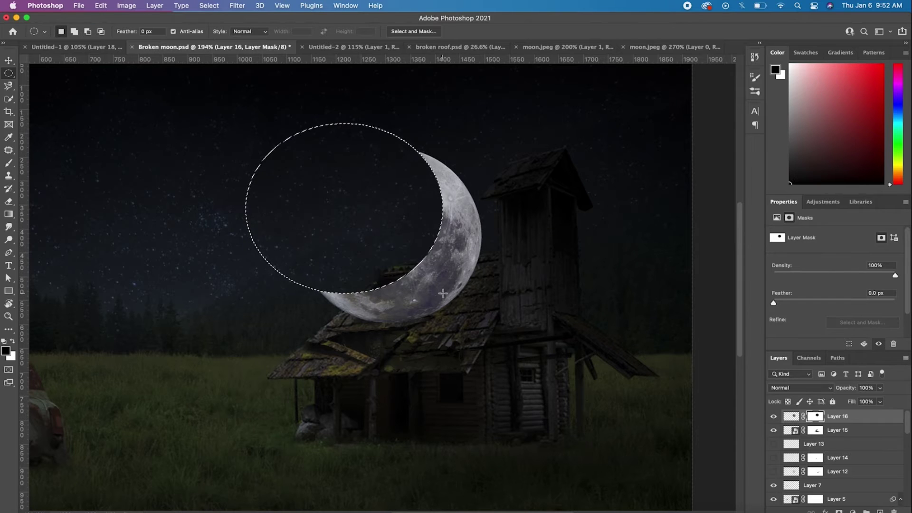
key("super+d")
Rotate, resize and reposition the crescent so it rests on the roof
key("super+t")
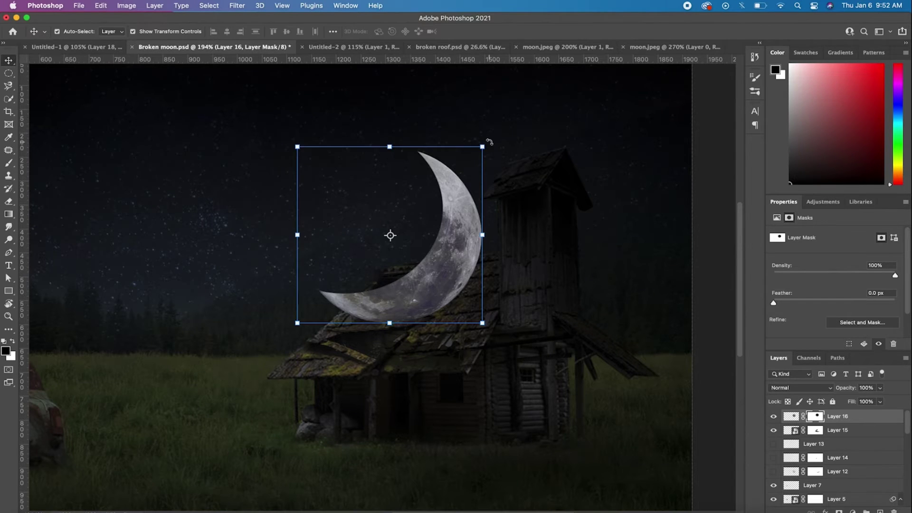
left_click_drag(488, 143, 494, 159)
left_click_drag(418, 199, 429, 256)
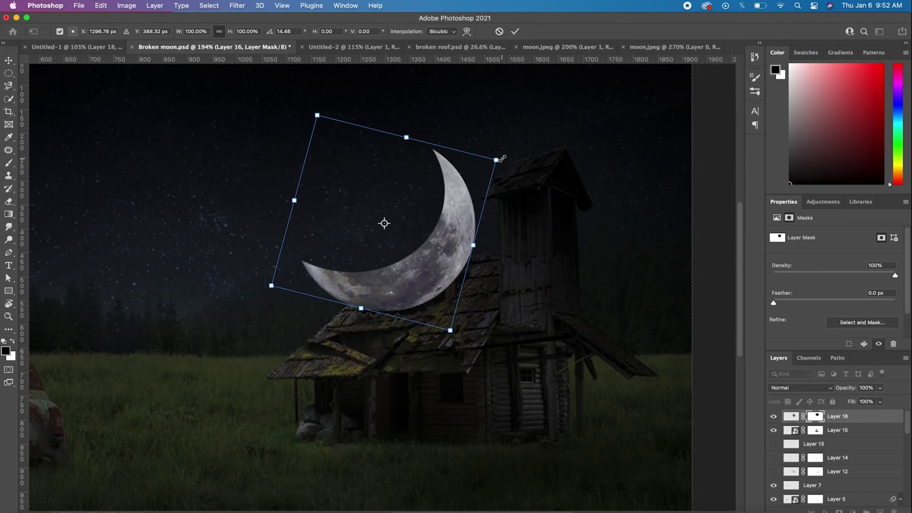
left_click_drag(501, 158, 482, 169)
left_click_drag(442, 252, 449, 273)
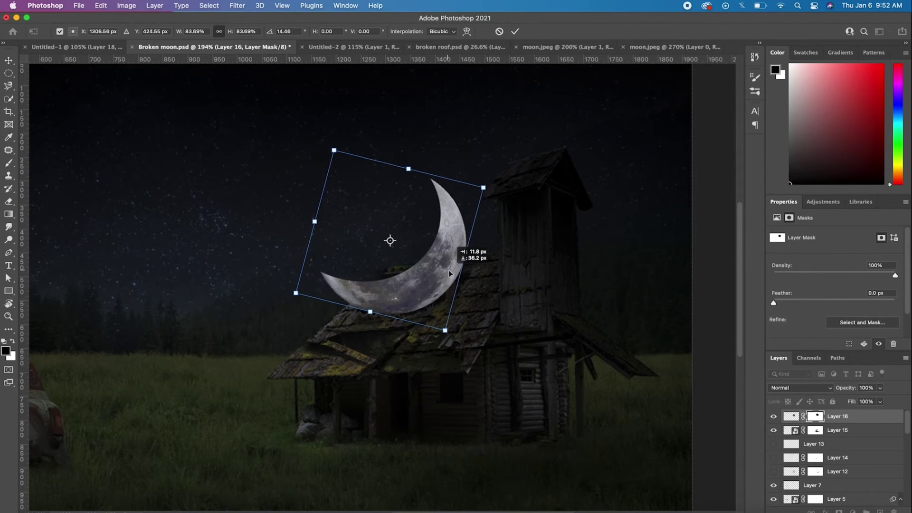
mouse_move(516, 33)
left_mouse_down()
mouse_move(481, 150)
mouse_move(456, 186)
left_mouse_up()
left_click_drag(422, 293, 426, 299)
left_click(514, 31)
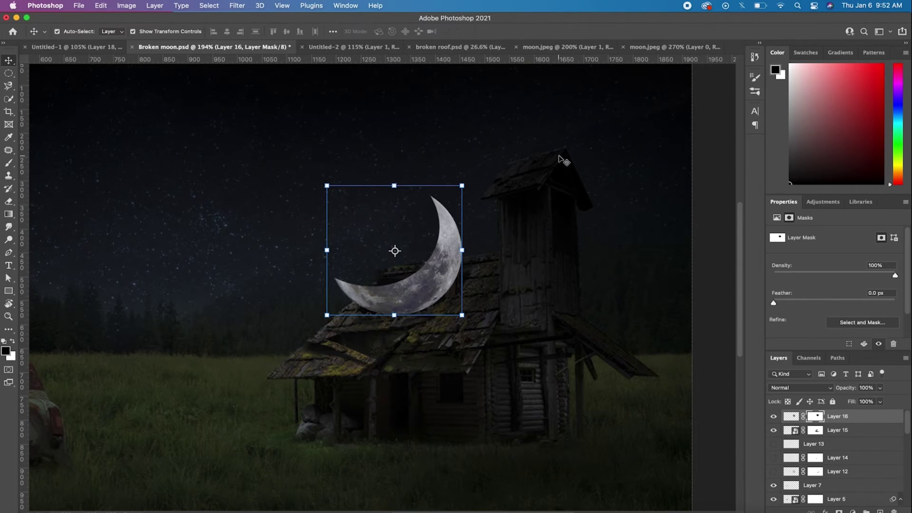
scroll(394, 257, "up", 6)
left_click_drag(497, 317, 503, 326)
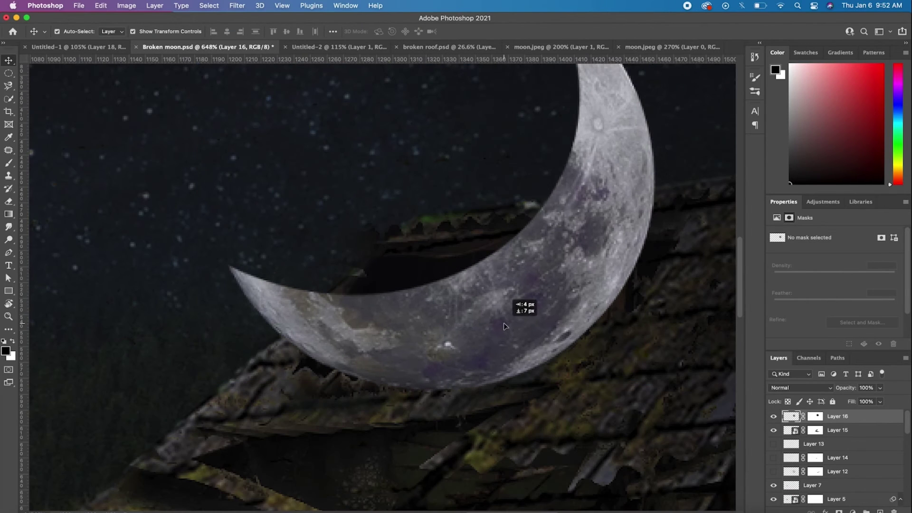
Paint on the moon's mask to hide its lower edge behind the roof
left_click(815, 420)
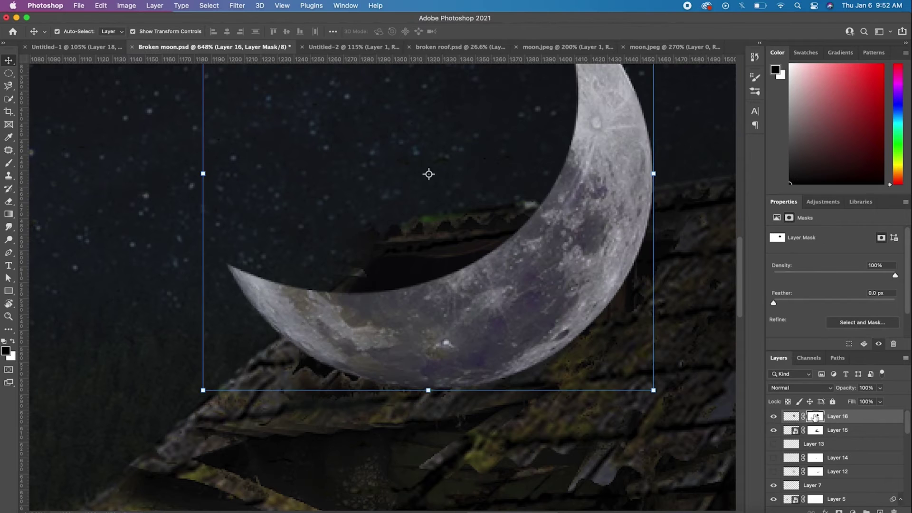
key("b")
mouse_move(464, 389)
left_mouse_down()
mouse_move(532, 365)
mouse_move(589, 327)
left_mouse_up()
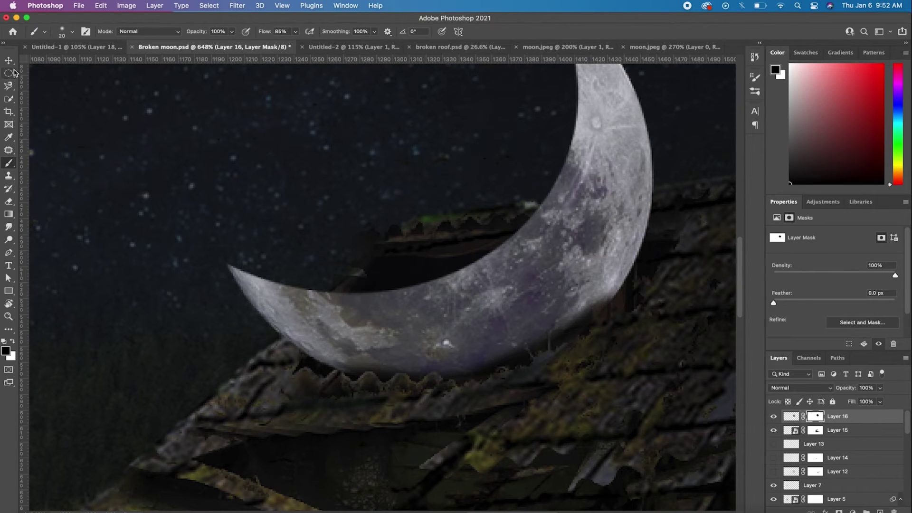
key("v")
Rotate the moon about 4° clockwise and enlarge it slightly
scroll(612, 237, "down", 2)
scroll(641, 99, "down", 2)
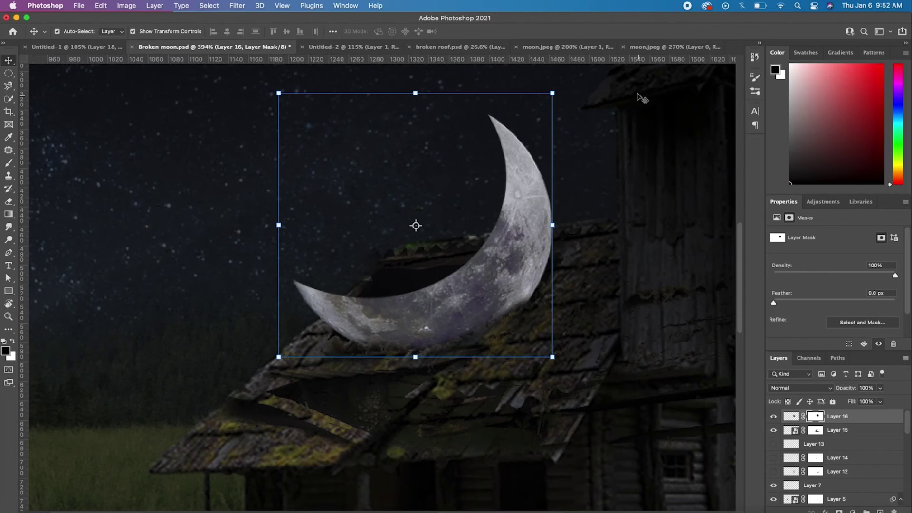
left_click_drag(641, 98, 649, 116)
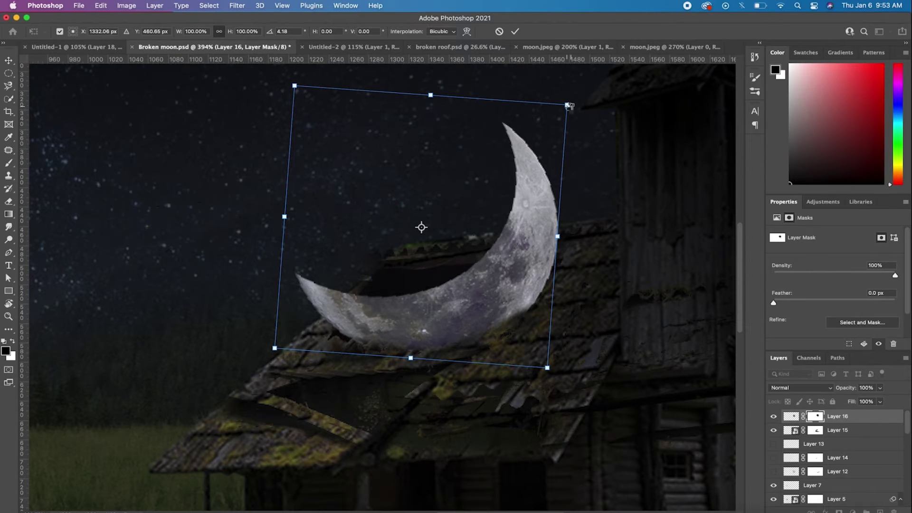
left_click_drag(569, 102, 571, 100)
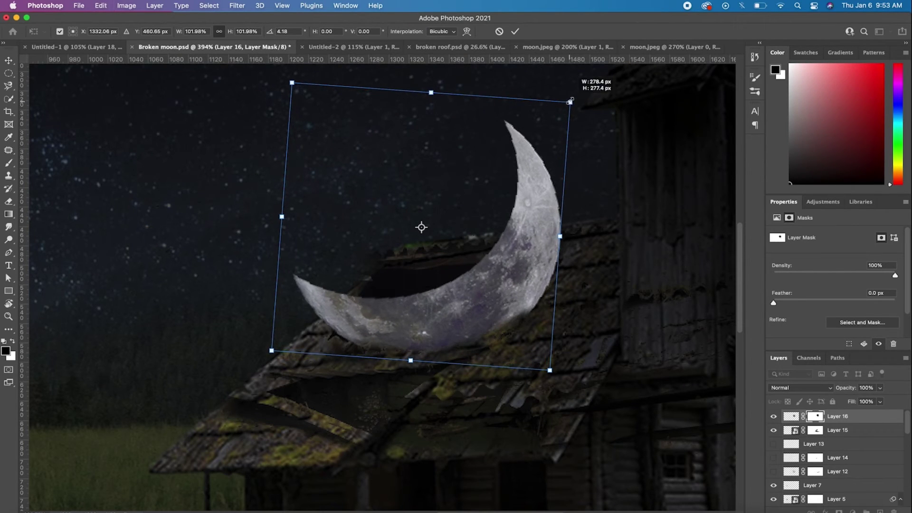
left_click(516, 32)
Zoom out to the whole scene and refine the moon's tilt against the roof
key("super+0")
left_click(362, 442)
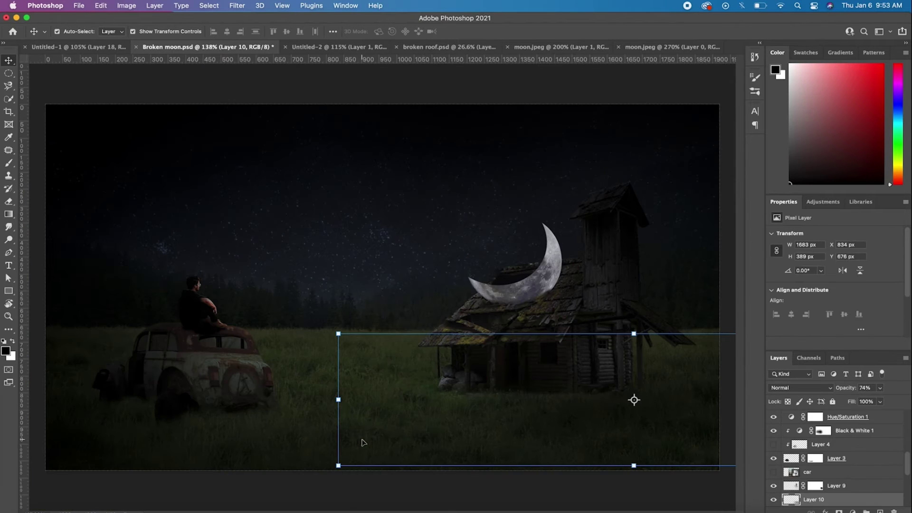
scroll(617, 325, "up", 3)
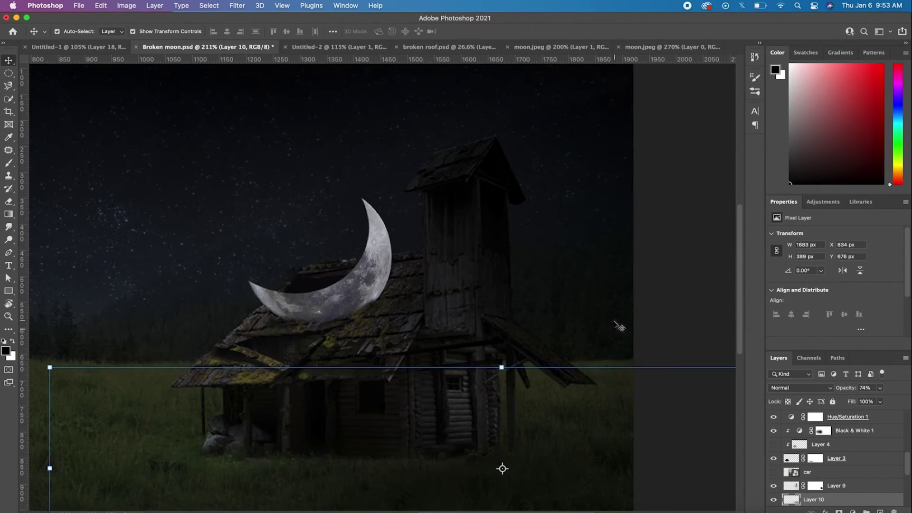
left_click(390, 290)
left_click_drag(400, 179, 421, 159)
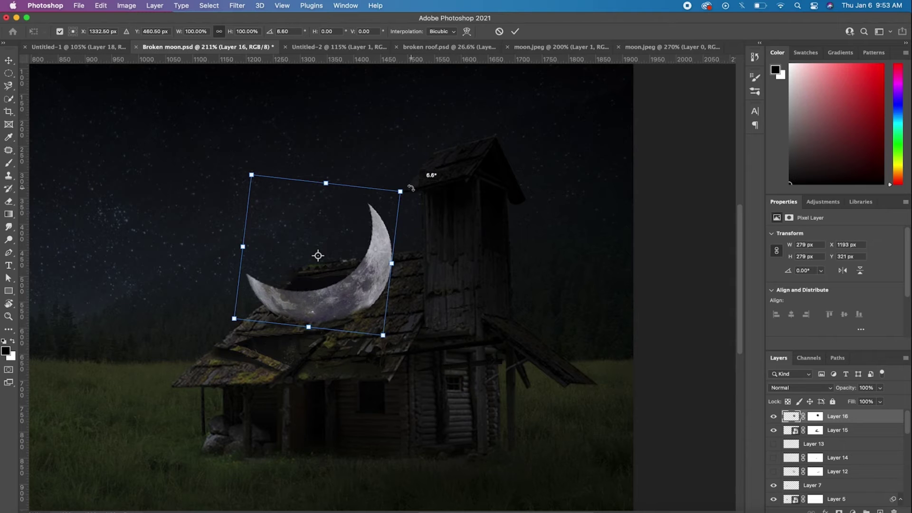
left_click(515, 31)
Select the moon layer and bring up its layer effects list
key("super+0")
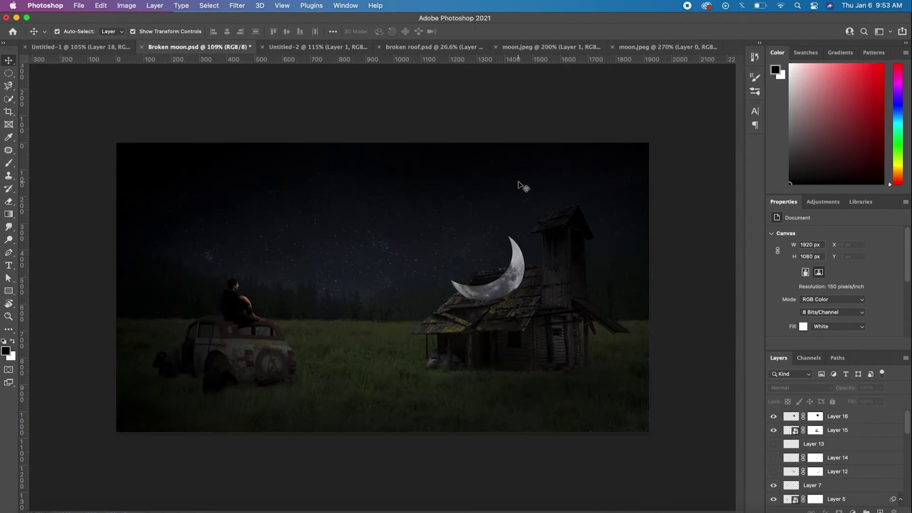
scroll(520, 184, "up", 3)
scroll(522, 187, "up", 2)
left_click(474, 241)
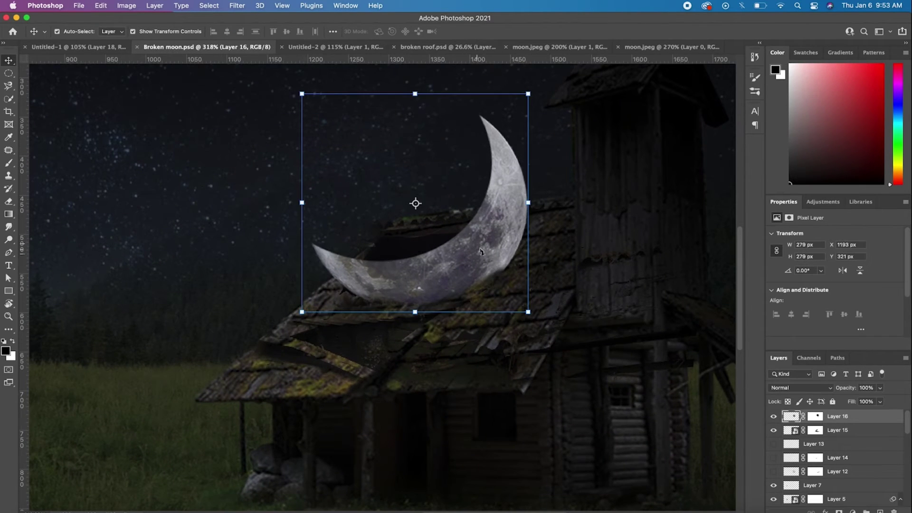
scroll(384, 294, "down", 1)
left_click(852, 511)
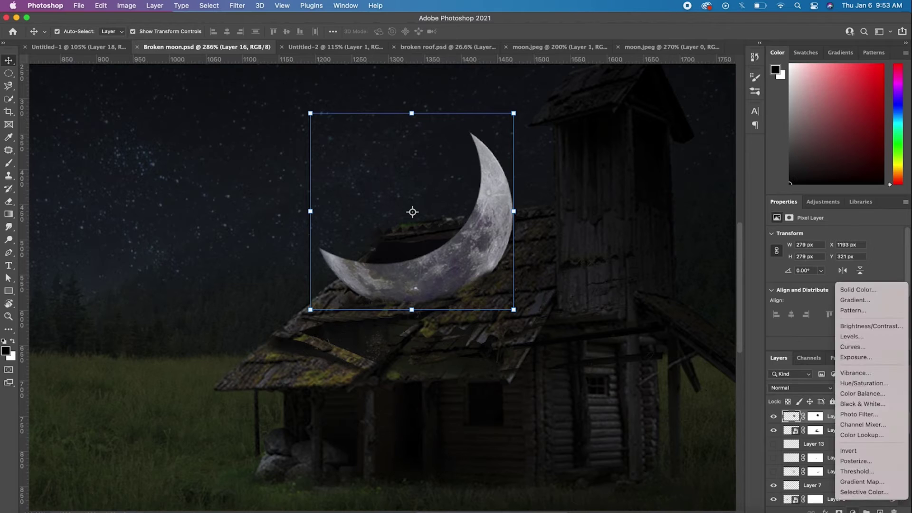
left_click(824, 511)
Enable Inner Glow and Outer Glow on the moon, keeping white as the glow colour
left_click(850, 431)
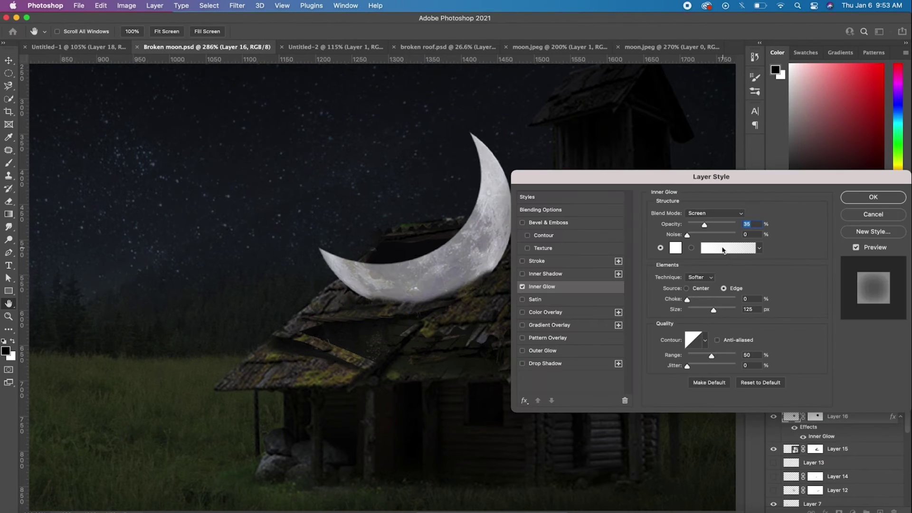
left_click(522, 352)
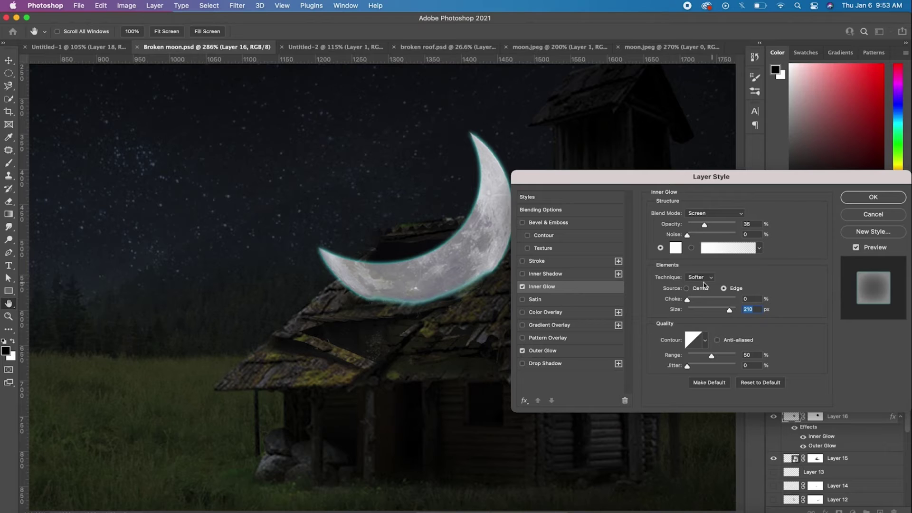
left_click(675, 247)
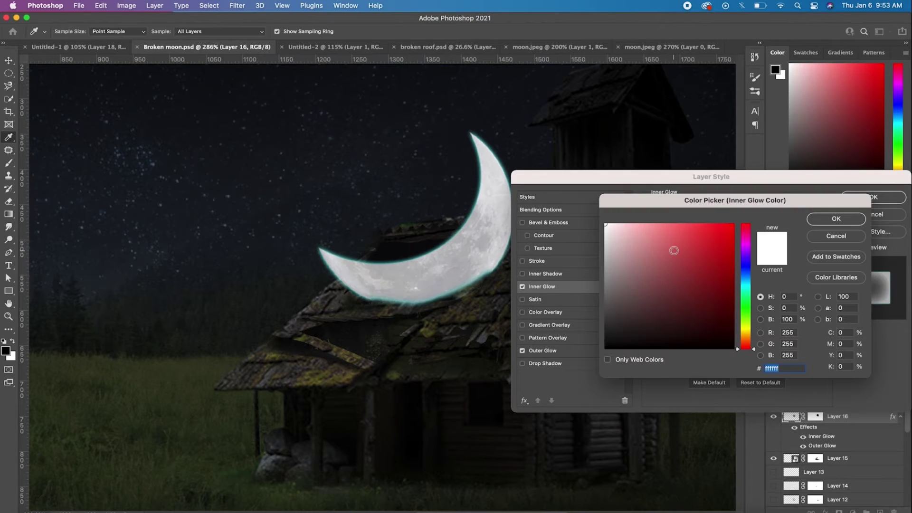
key("Return")
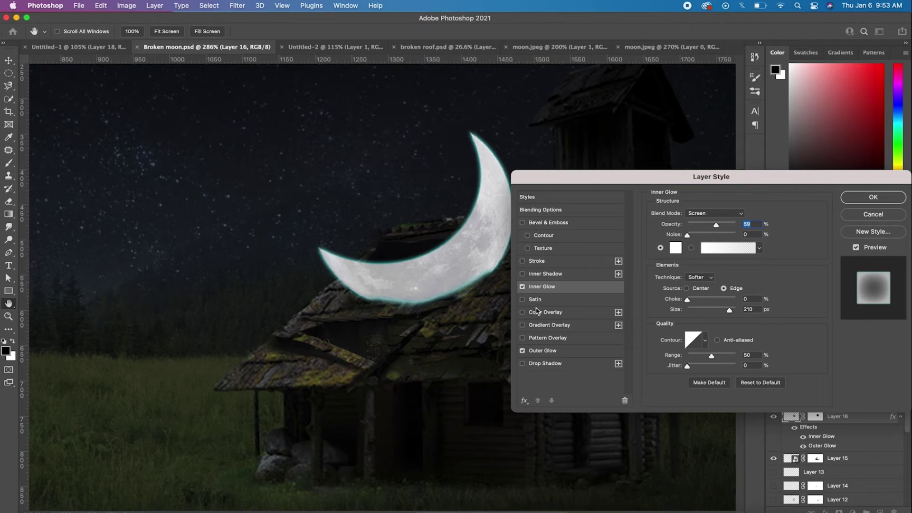
left_click(522, 286)
Set the inner glow to 100% opacity with Normal blend mode
left_click_drag(674, 224, 750, 226)
left_click(719, 215)
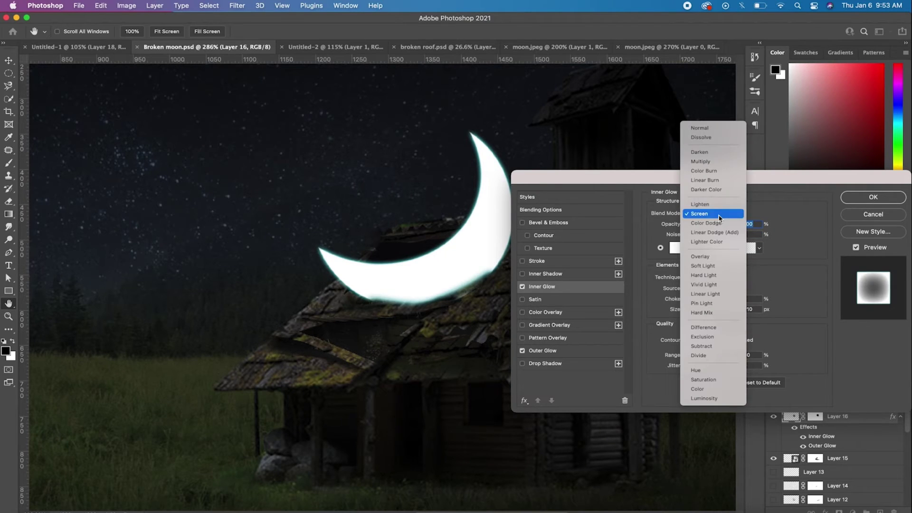
left_click(707, 130)
mouse_move(733, 179)
left_mouse_down()
mouse_move(316, 179)
mouse_move(804, 173)
mouse_move(718, 139)
left_mouse_up()
Tune the inner glow to Choke 15 and Size 43 px, keeping Edge as the source
left_click_drag(680, 273, 659, 274)
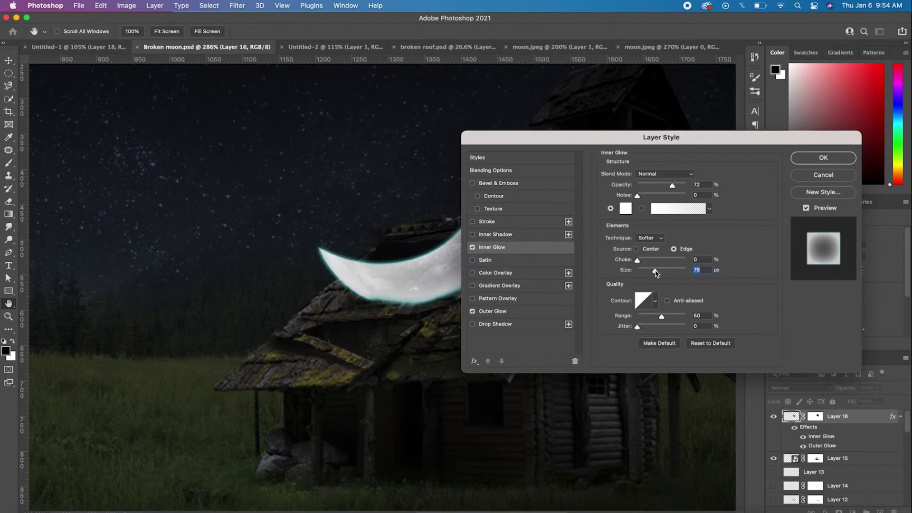
left_click_drag(642, 141, 733, 146)
left_click_drag(763, 191, 779, 190)
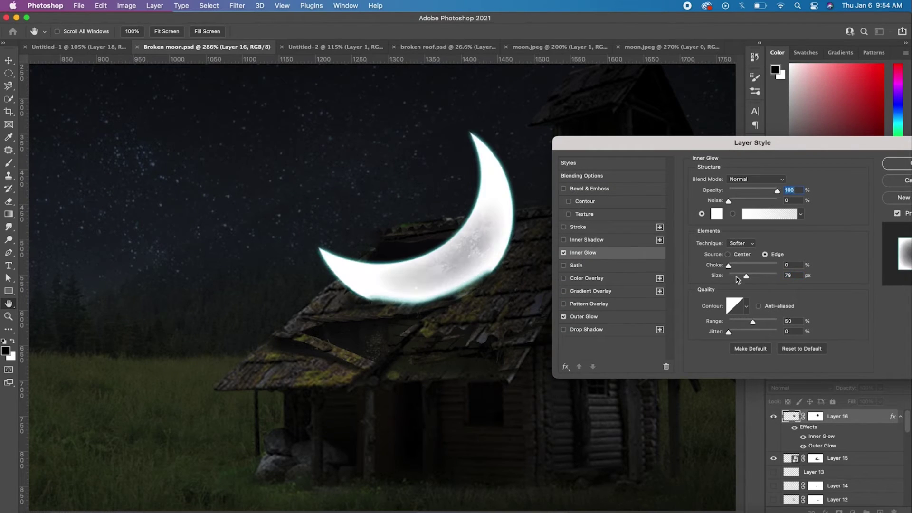
mouse_move(746, 276)
left_mouse_down()
mouse_move(739, 280)
mouse_move(732, 265)
mouse_move(734, 278)
mouse_move(736, 266)
left_mouse_up()
left_click(728, 255)
left_click(765, 254)
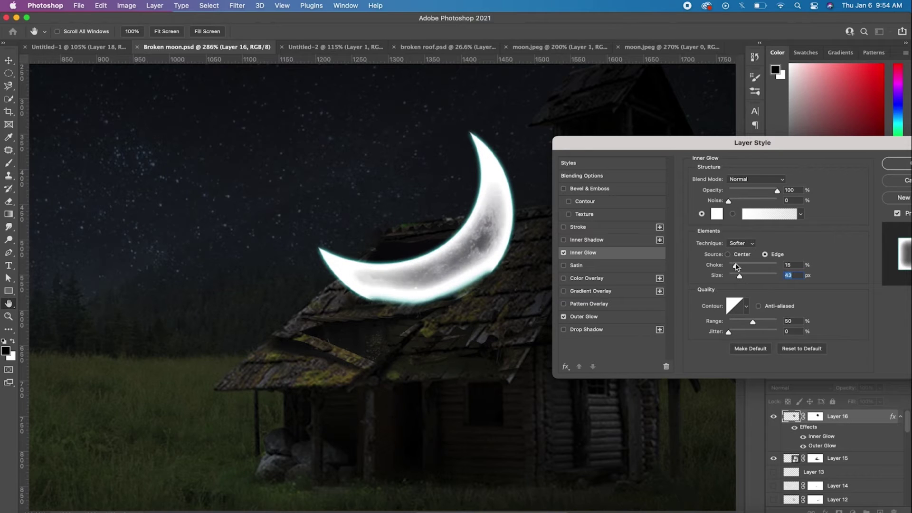
mouse_move(783, 144)
left_mouse_down()
mouse_move(653, 147)
mouse_move(701, 147)
left_mouse_up()
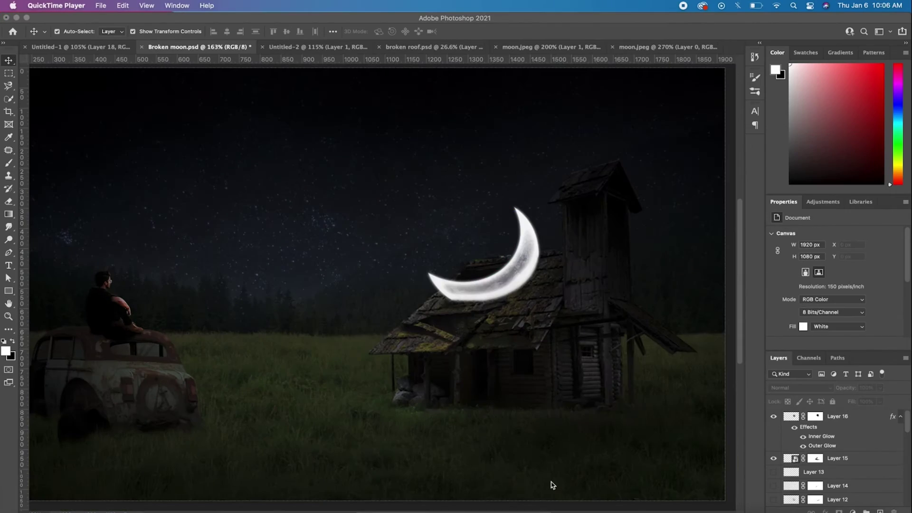
Place Grass.png, shrink it to about 3%, and position it on the roof under the moon
left_click(61, 507)
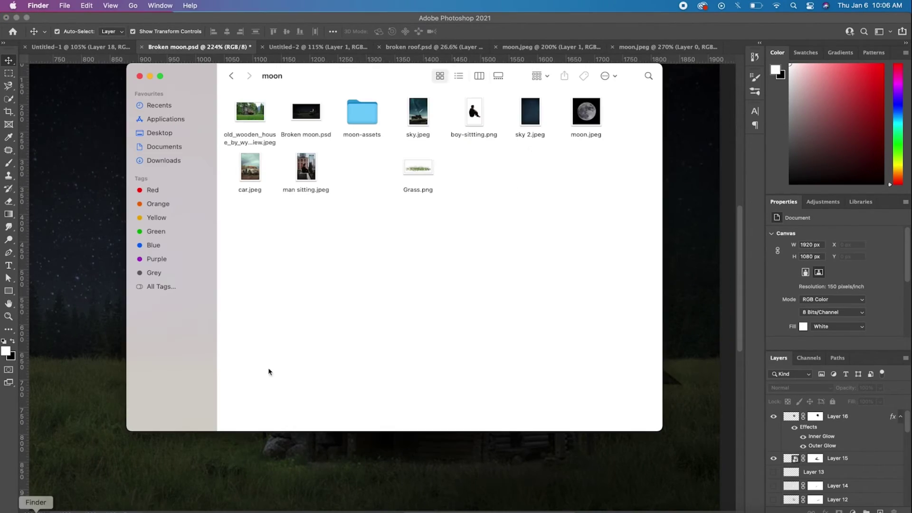
left_click_drag(427, 192, 485, 335)
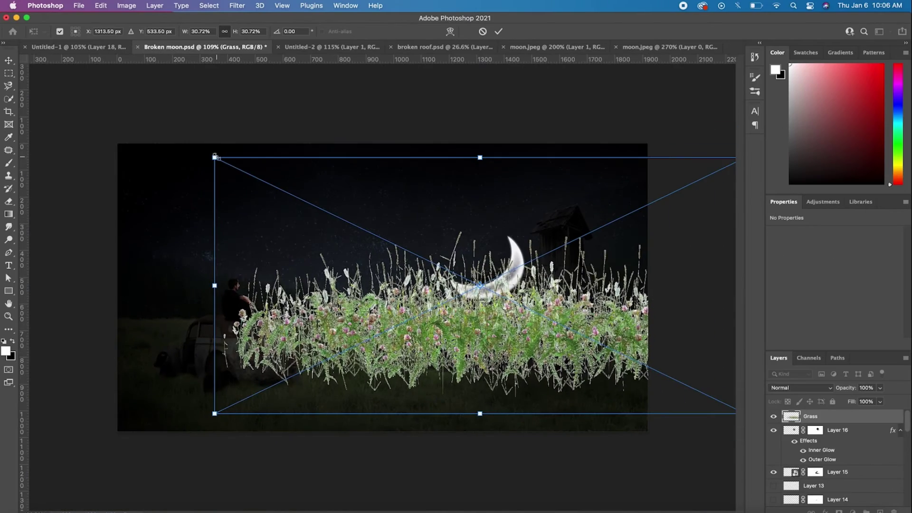
left_click_drag(214, 156, 357, 224)
scroll(570, 290, "up", 3)
scroll(570, 290, "up", 3)
left_click_drag(373, 304, 418, 329)
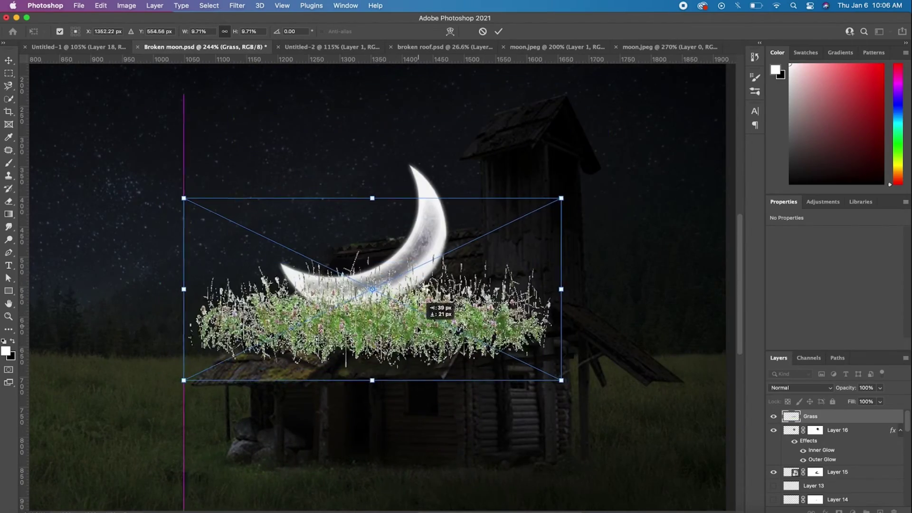
left_click_drag(560, 198, 444, 259)
scroll(444, 278, "up", 2)
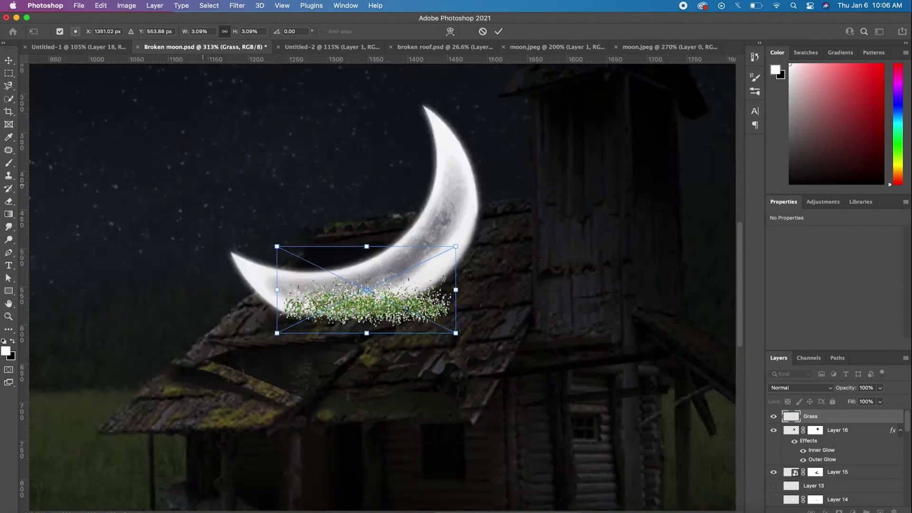
scroll(444, 278, "up", 2)
left_click(498, 32)
Widen and slant the grass along the roof, then add a Hue/Saturation adjustment for it
mouse_move(474, 285)
left_mouse_down()
mouse_move(479, 250)
mouse_move(468, 243)
mouse_move(489, 217)
mouse_move(468, 266)
left_mouse_up()
left_click(498, 32)
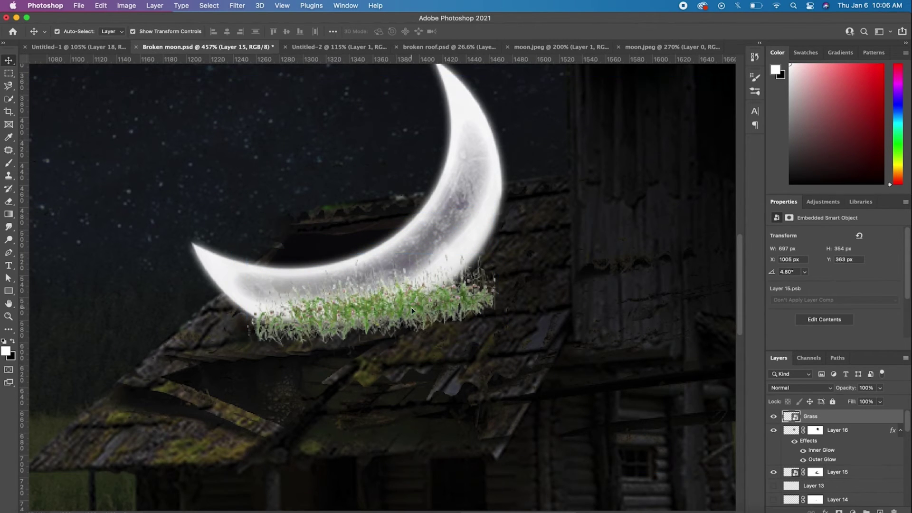
scroll(411, 310, "down", 3)
key("ctrl+t")
left_click_drag(388, 306, 402, 307)
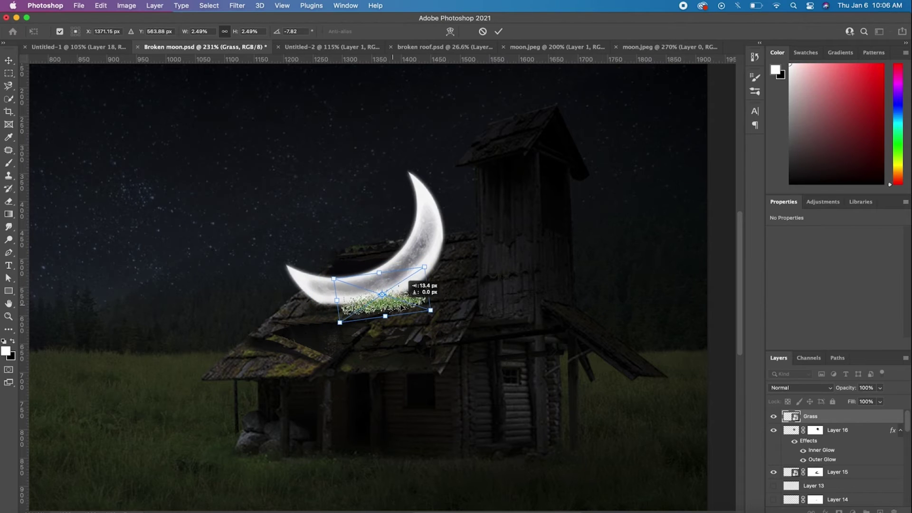
key("Return")
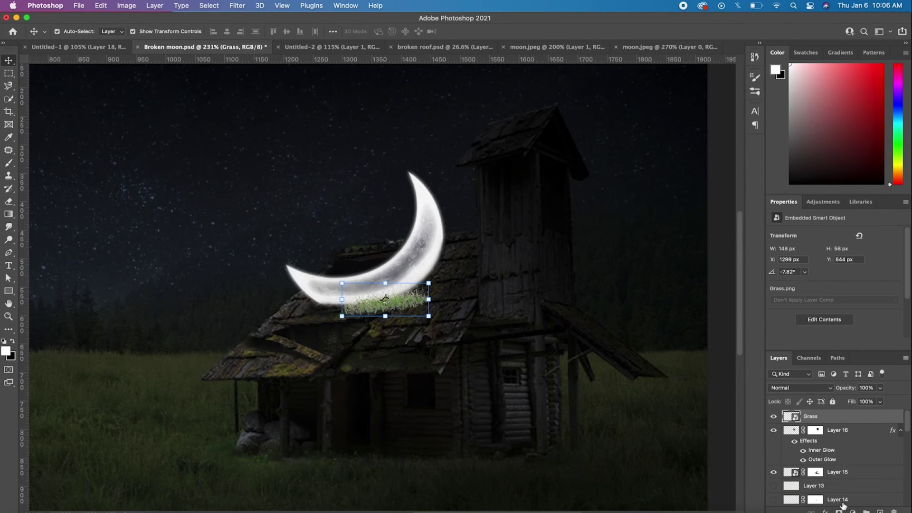
left_click(851, 510)
left_click(860, 383)
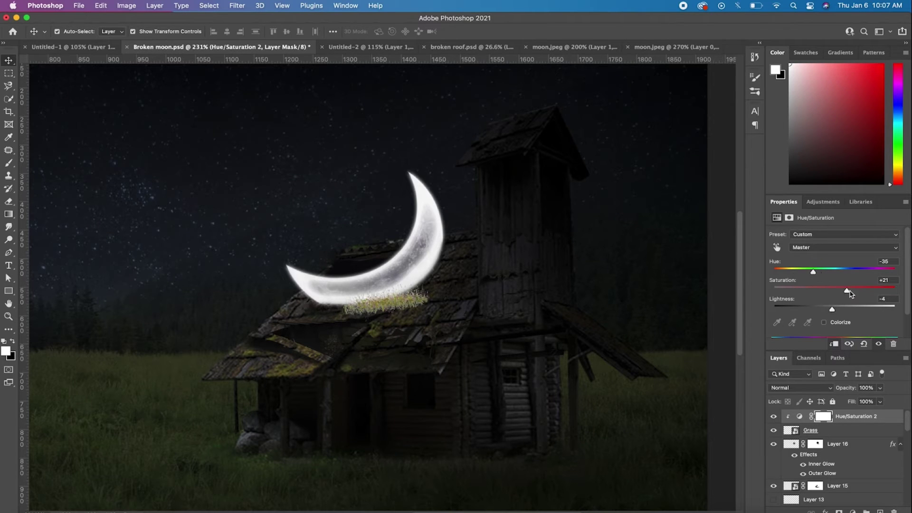
Change the Grass layer's blend mode so it blends into the roof
left_click(810, 430)
scroll(385, 306, "up", 5)
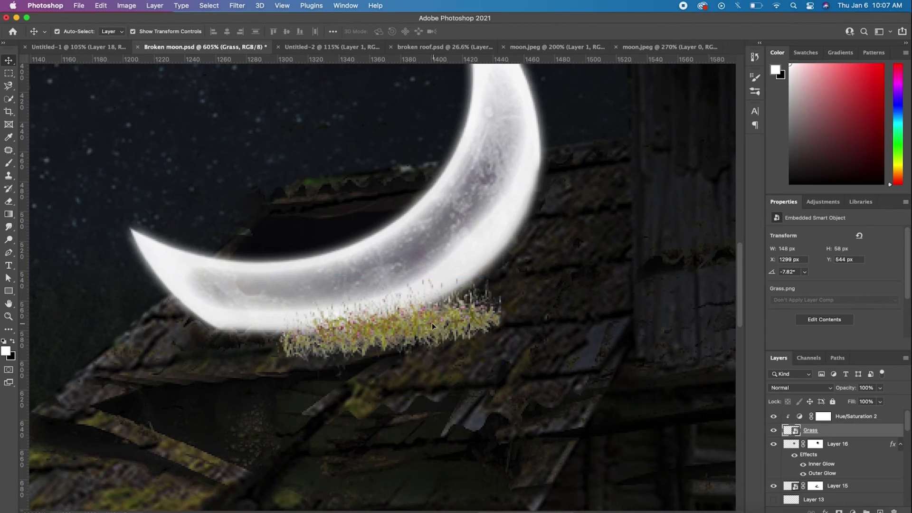
left_click(800, 388)
left_click(799, 412)
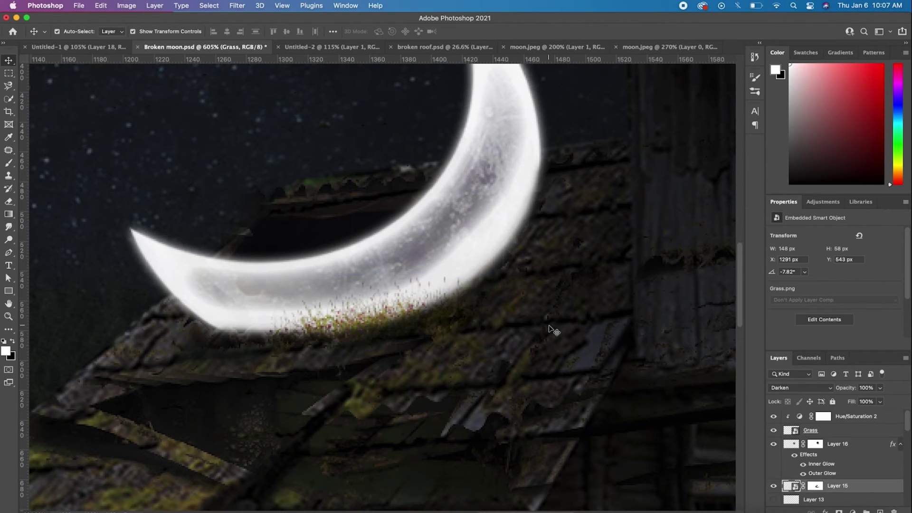
scroll(554, 326, "down", 5)
scroll(478, 409, "up", 4)
Nudge the grass under the moon and skew it to follow the roof slope
left_click(383, 329)
left_click_drag(384, 330, 429, 294)
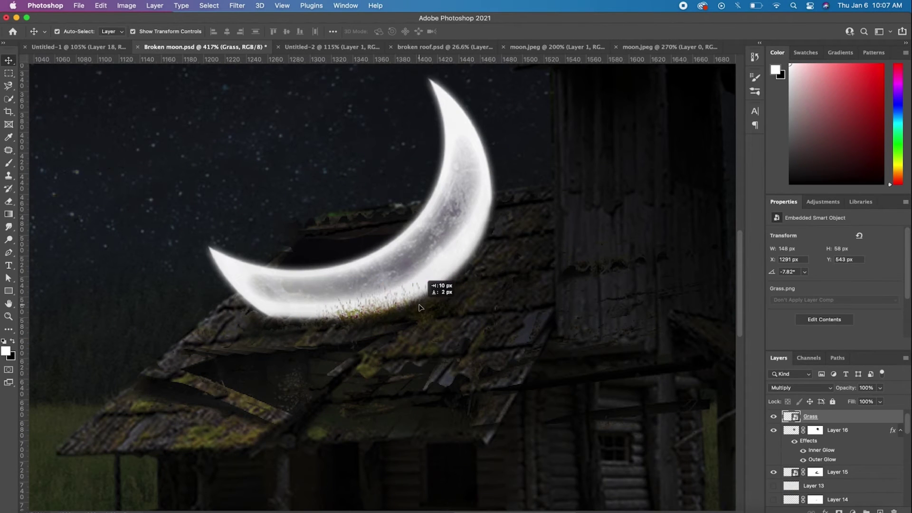
left_click(366, 271)
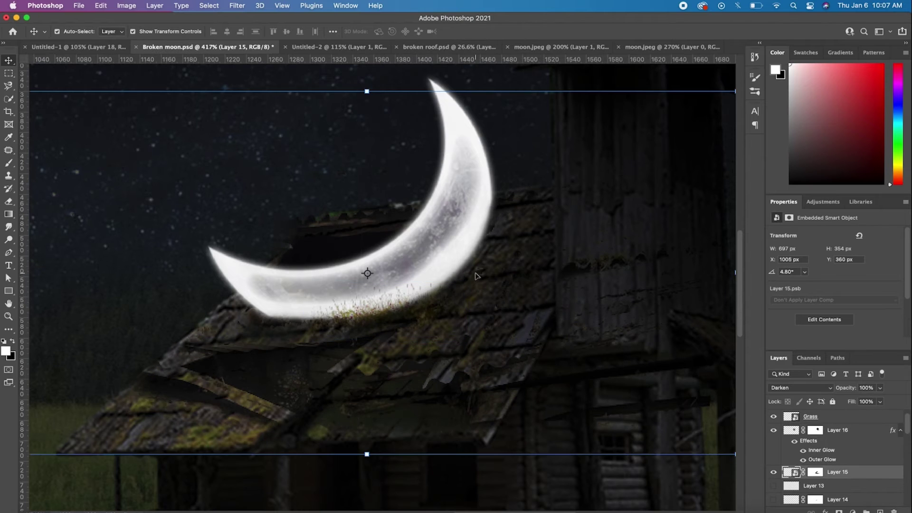
left_click(407, 317)
scroll(393, 312, "down", 3)
scroll(396, 314, "up", 4)
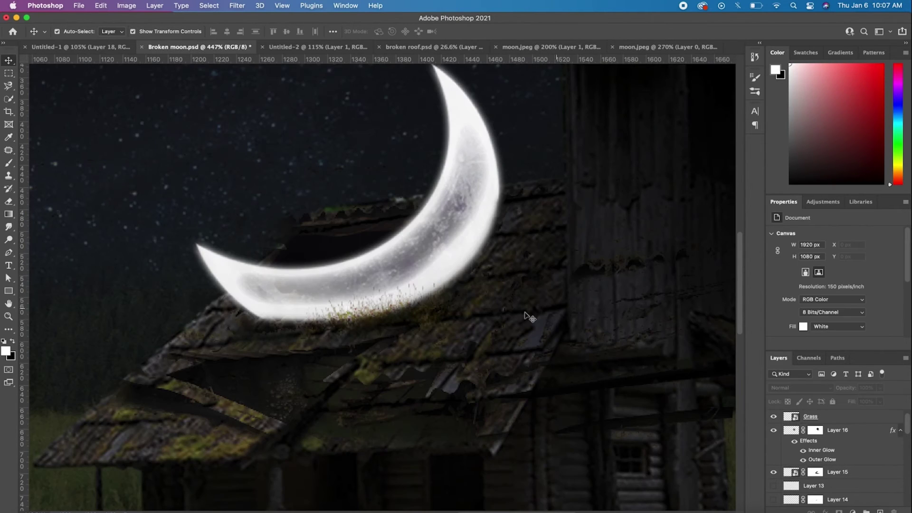
left_click_drag(483, 282, 485, 235)
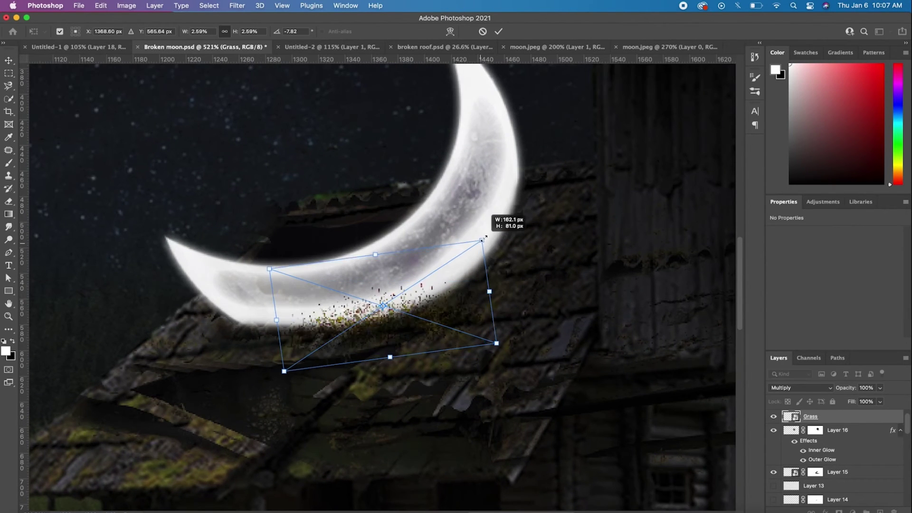
left_click(498, 32)
Bring up a Curves adjustment (Ctrl+M) for the Grass layer
scroll(380, 304, "down", 4)
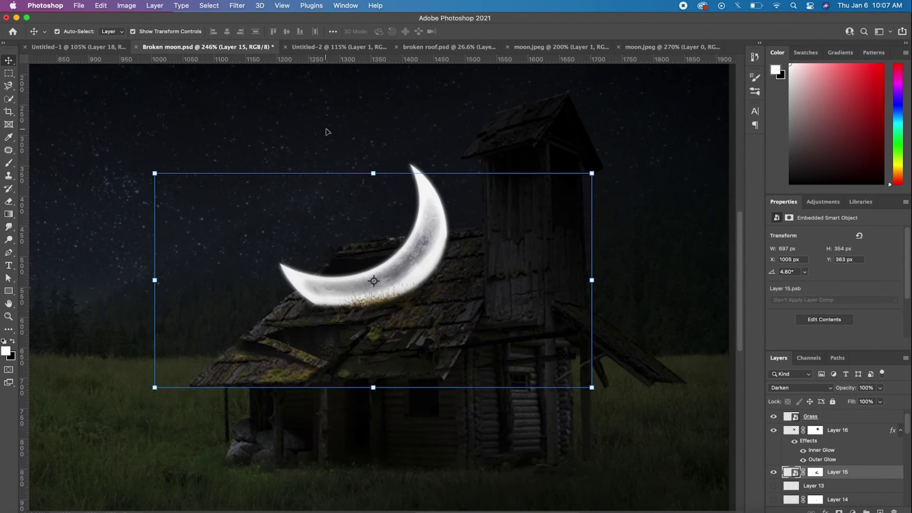
scroll(371, 316, "up", 4)
key("super+m")
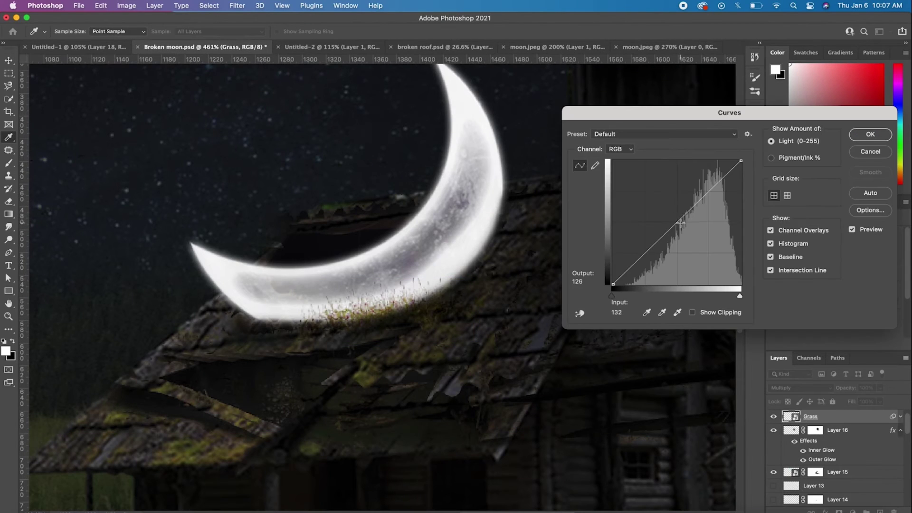
Darken the grass with Curves, lowering whites to 205, then duplicate the Grass layer
left_click_drag(688, 216, 689, 230)
left_click_drag(741, 161, 745, 185)
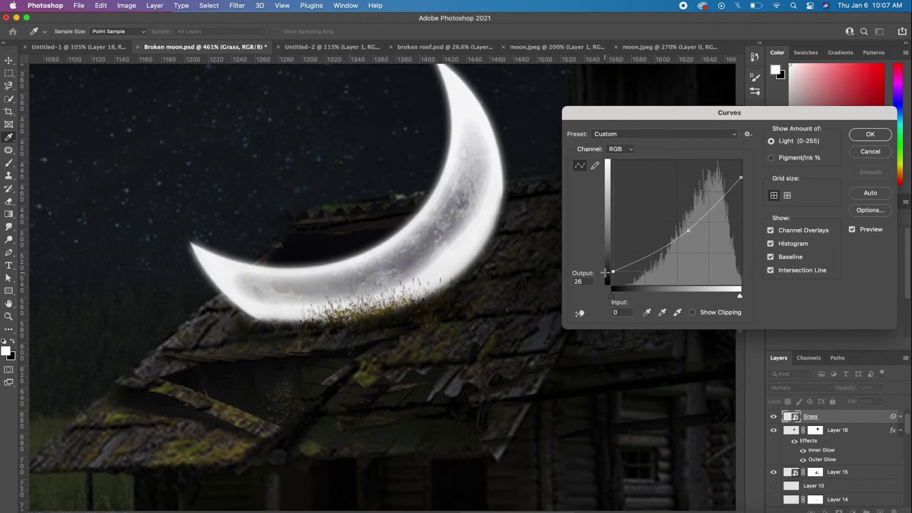
left_click(870, 134)
key("v")
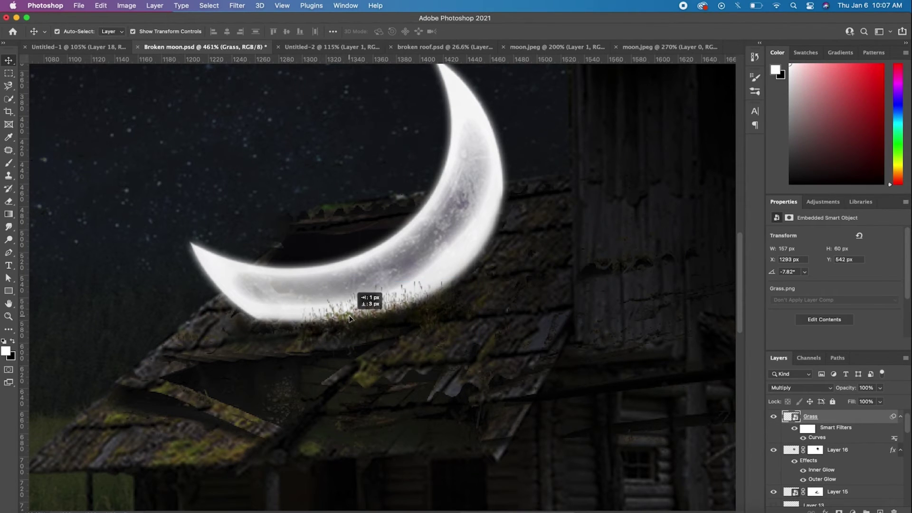
key("super+j")
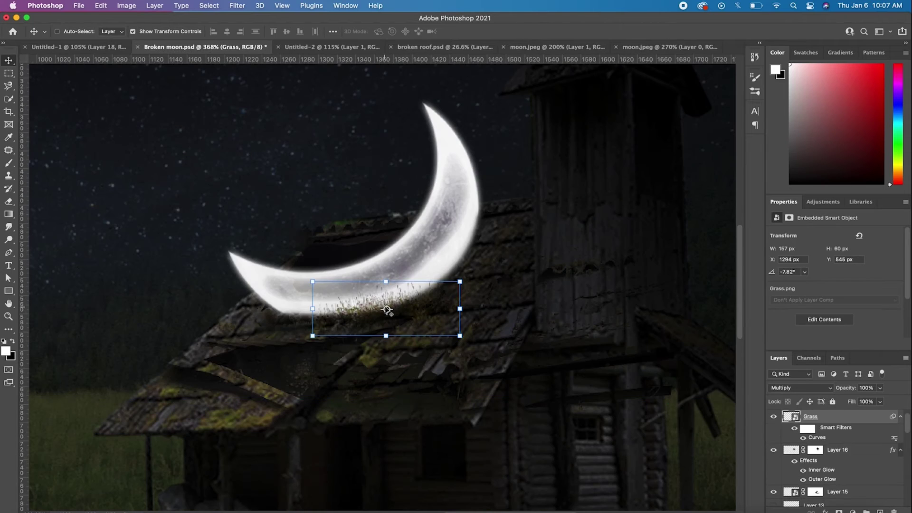
Move the grass copy up along the moon's edge, rotating and skewing it to fit the roof
scroll(385, 310, "up", 3)
left_click_drag(385, 310, 505, 262)
mouse_move(641, 220)
left_mouse_down()
mouse_move(540, 272)
mouse_move(545, 265)
left_mouse_up()
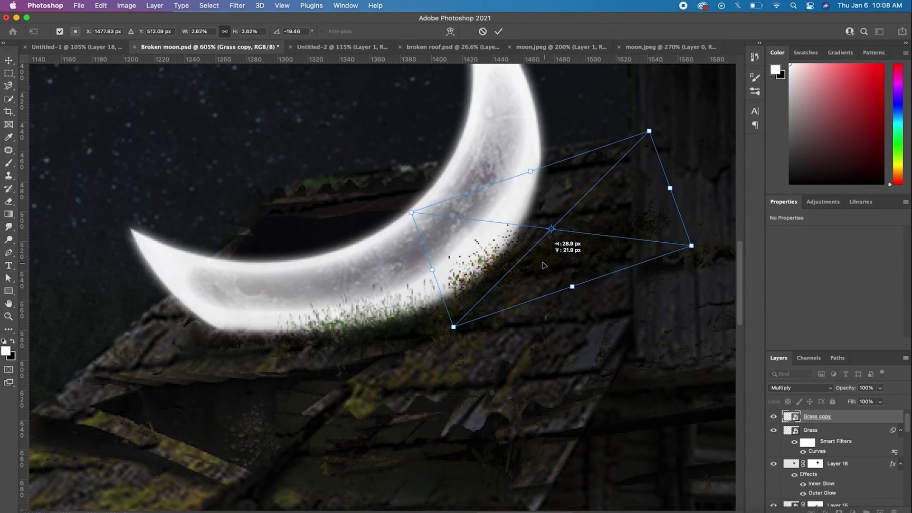
left_click(497, 29)
Place Grass copy 2 down-left on the roof and clip a Hue/Saturation tint (Hue -35, Saturation +30)
scroll(427, 280, "down", 5)
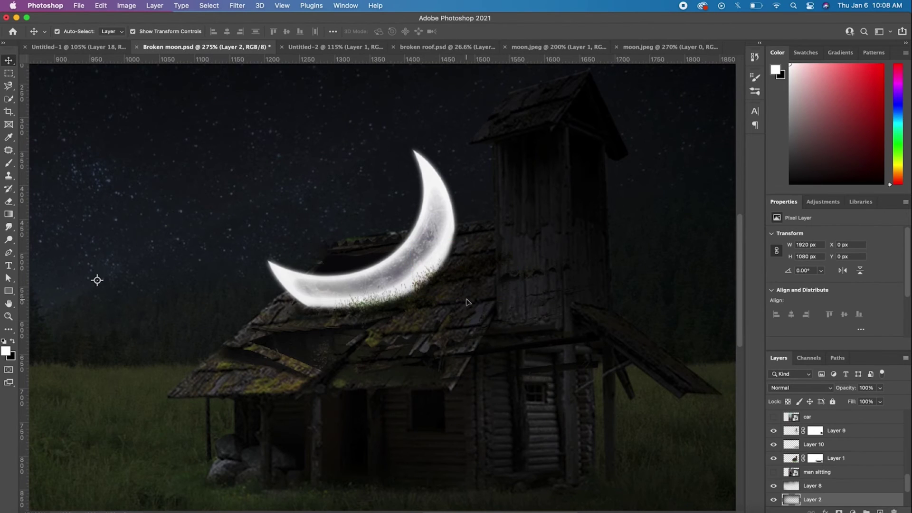
scroll(467, 302, "up", 5)
left_click_drag(485, 276, 200, 362)
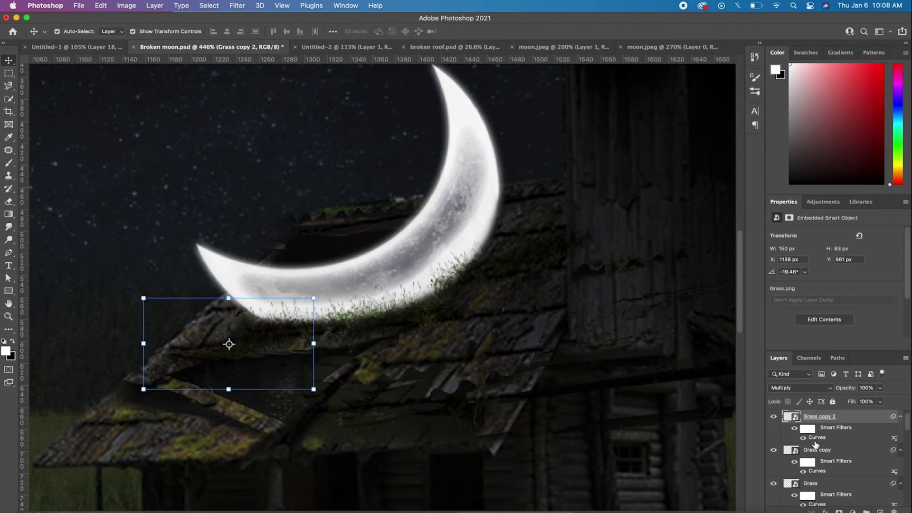
key("ctrl+v")
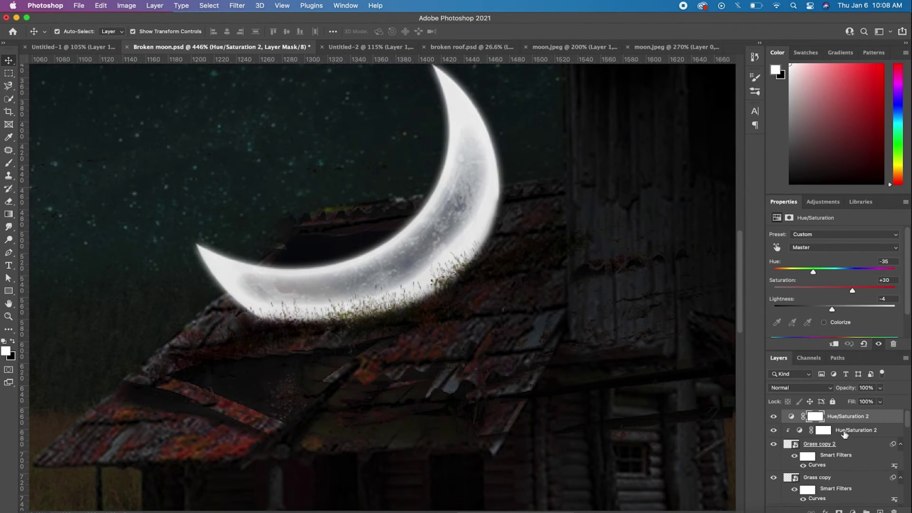
Move the Hue/Saturation tint above Grass copy and copy it onto the Grass layer
left_click_drag(843, 443, 835, 475)
scroll(836, 470, "down", 1)
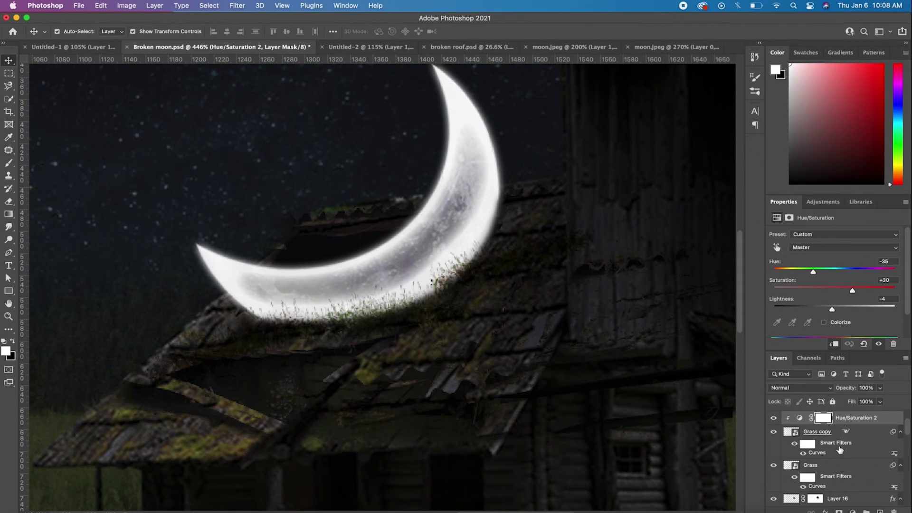
left_click(433, 307)
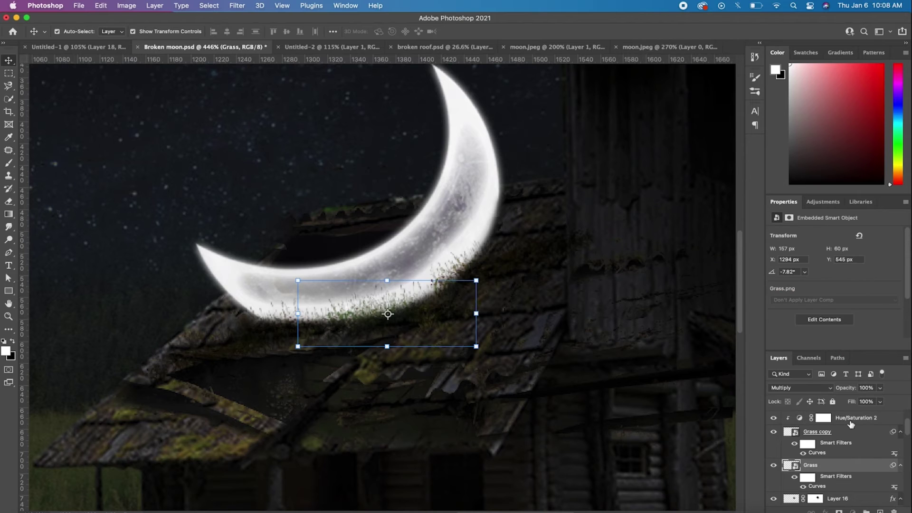
left_click_drag(849, 424, 852, 475)
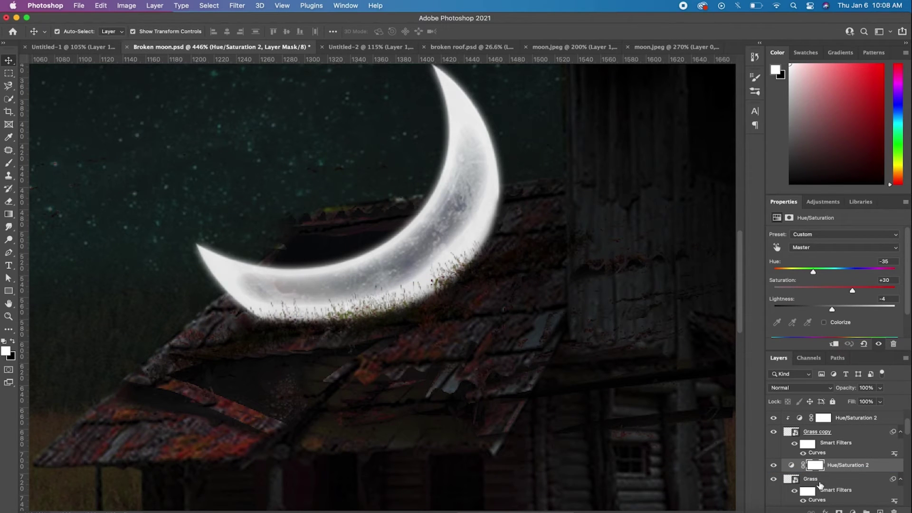
scroll(406, 288, "down", 3)
scroll(375, 318, "up", 3)
Shift the grass copies into position along the moon's lower edge
left_click(375, 318)
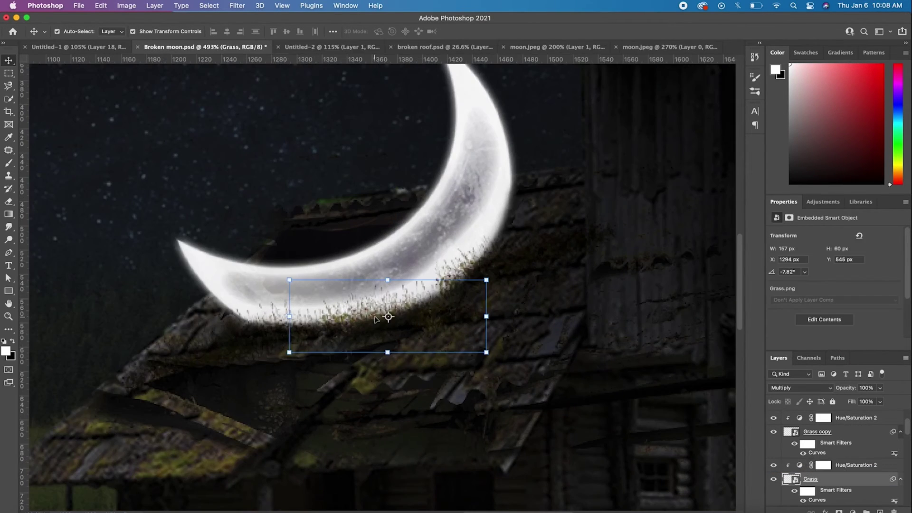
scroll(397, 316, "down", 3)
left_click(440, 326)
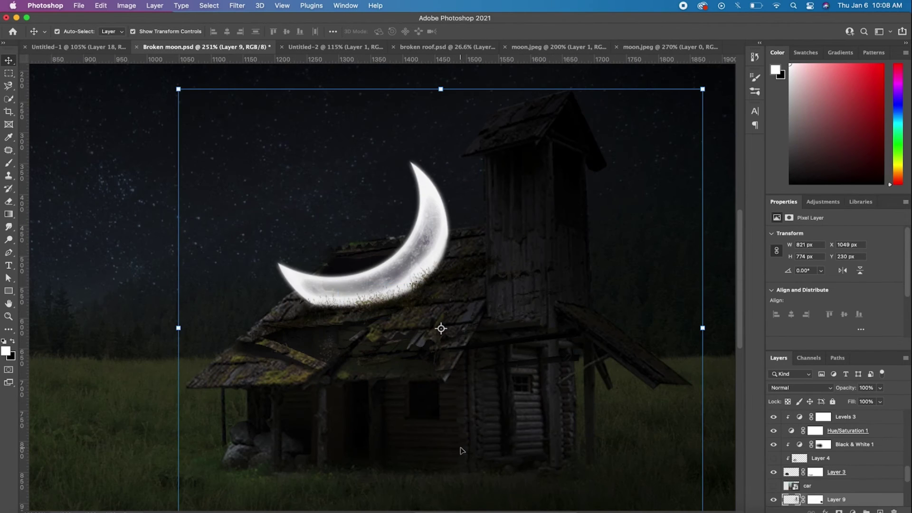
scroll(409, 355, "down", 2)
scroll(409, 356, "up", 3)
scroll(539, 329, "up", 3)
left_click_drag(370, 326, 518, 309)
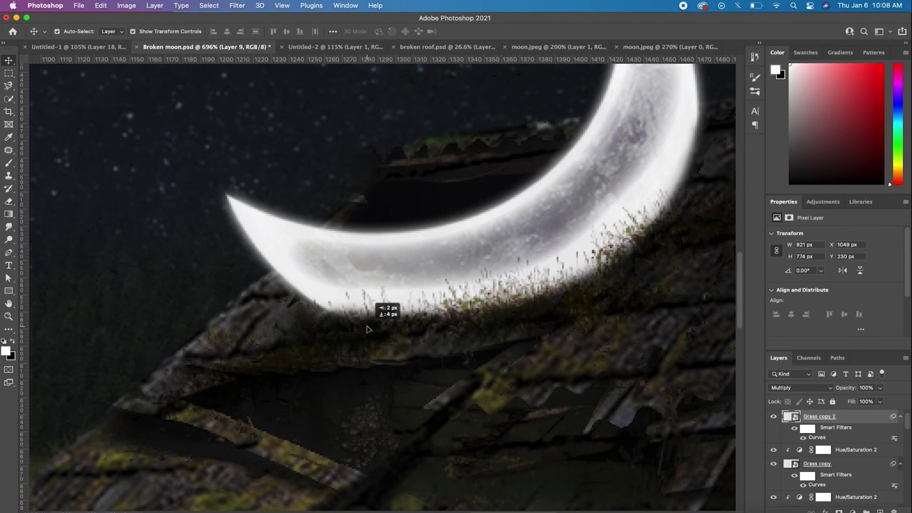
scroll(533, 306, "up", 1)
left_click(275, 387)
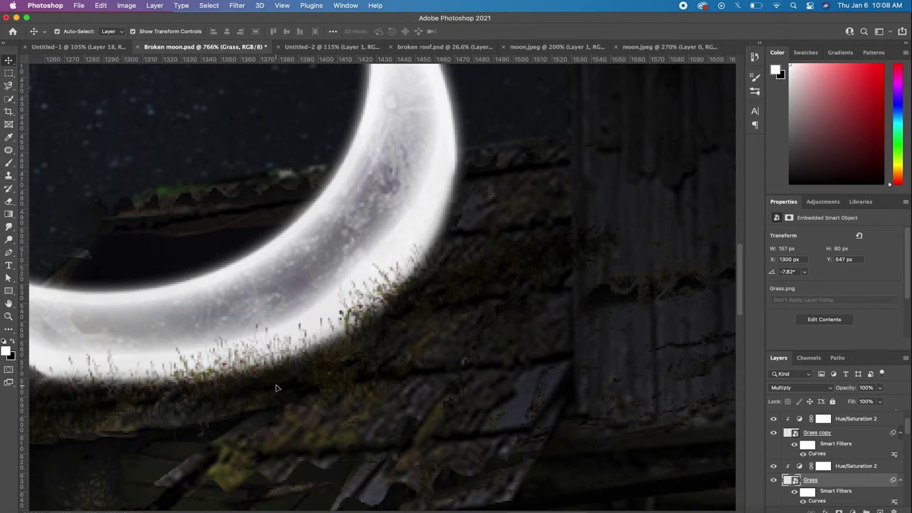
left_click_drag(404, 276, 408, 285)
Nudge the Grass patch up and left with the arrow keys, then select Grass copy
scroll(407, 303, "down", 3)
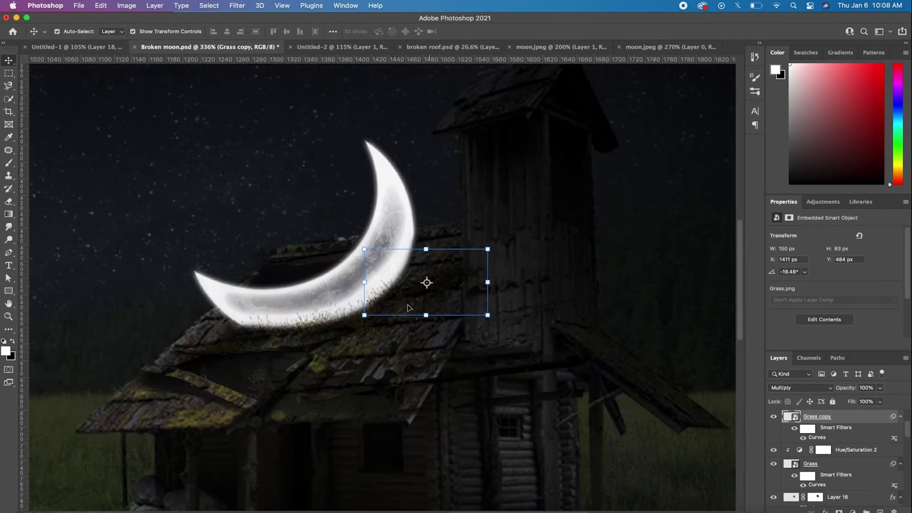
scroll(407, 308, "up", 1)
left_click(316, 349)
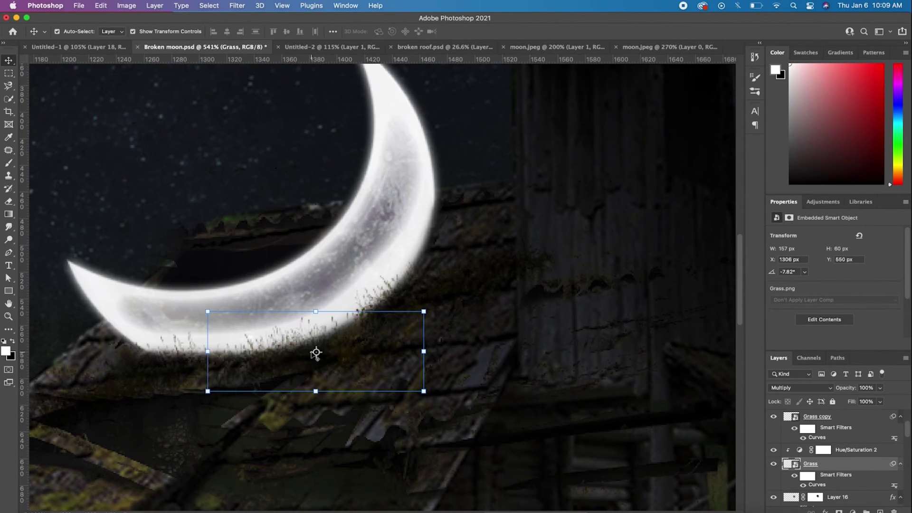
scroll(316, 353, "up", 2)
key("Left")
key("Left")
key("Left")
key("Up")
key("Up")
key("Up")
key("super+minus")
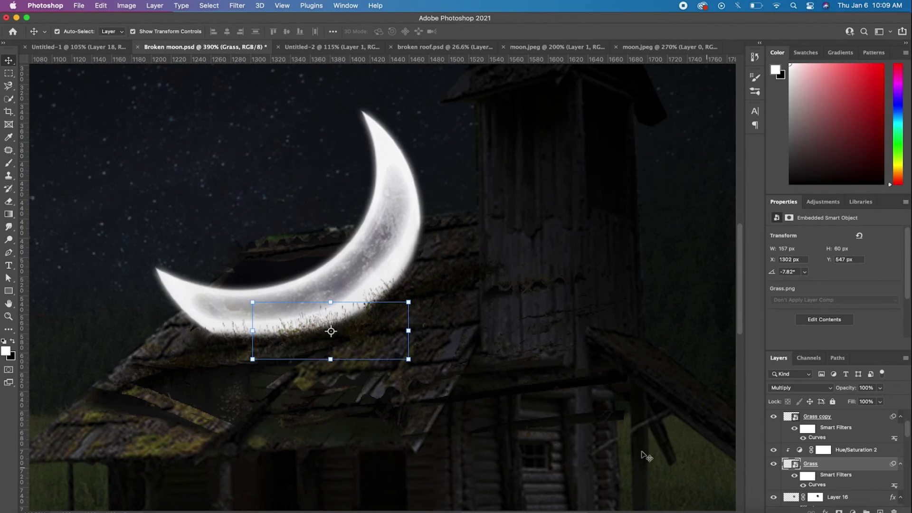
left_click(430, 282)
Add a layer mask to Grass copy and ready a brush with white foreground
key("super+shift+m")
key("b")
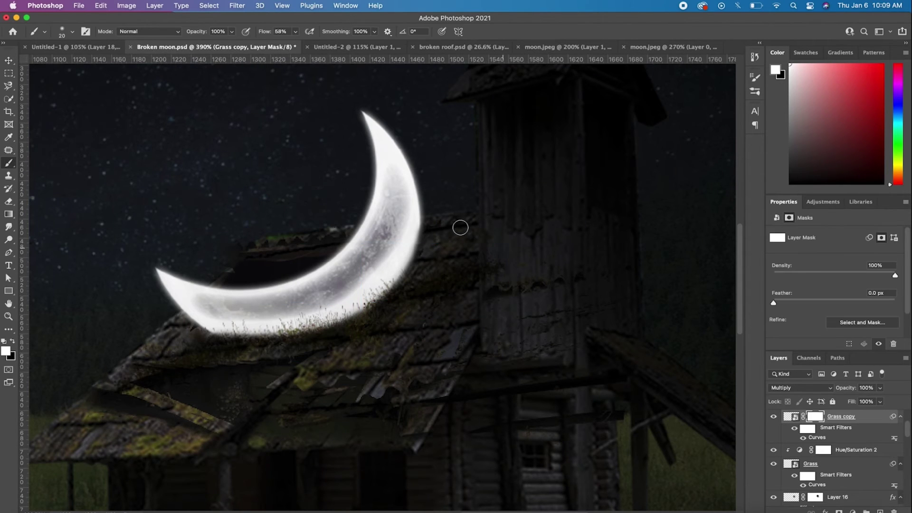
scroll(452, 308, "up", 2)
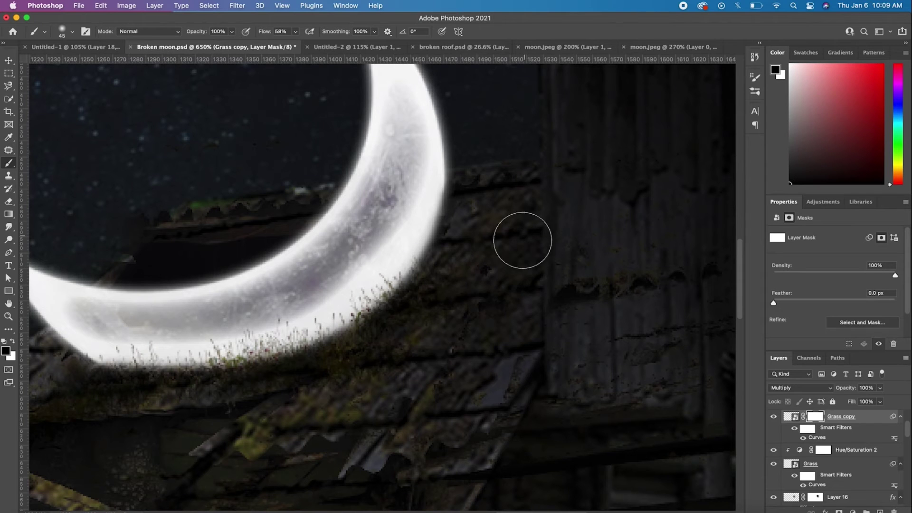
scroll(330, 406, "left", 5)
key("x")
Duplicate Grass into Grass copy 2, give it a layer mask, and set black foreground
left_click(824, 465)
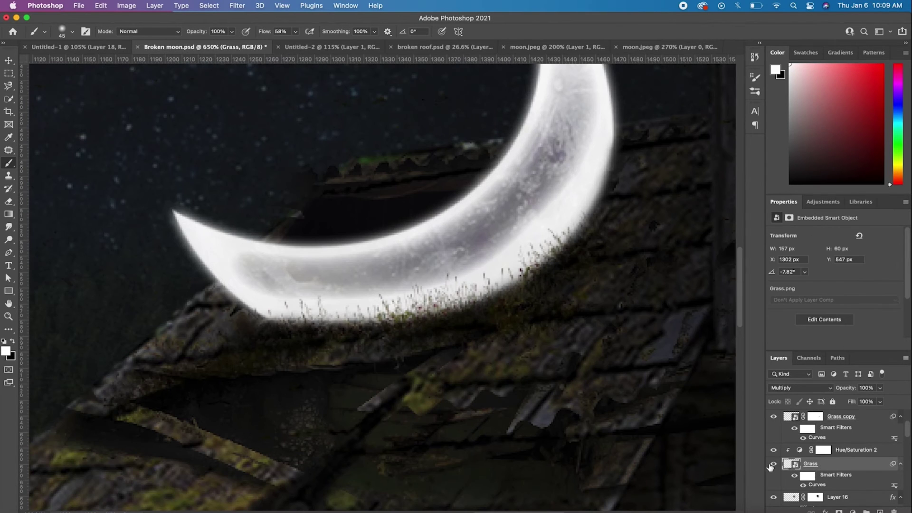
key("super+j")
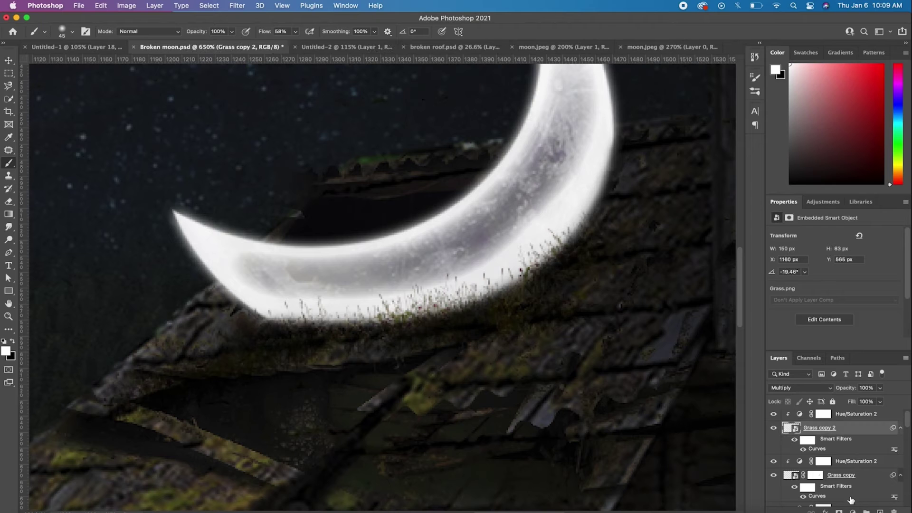
left_click(839, 510)
key("x")
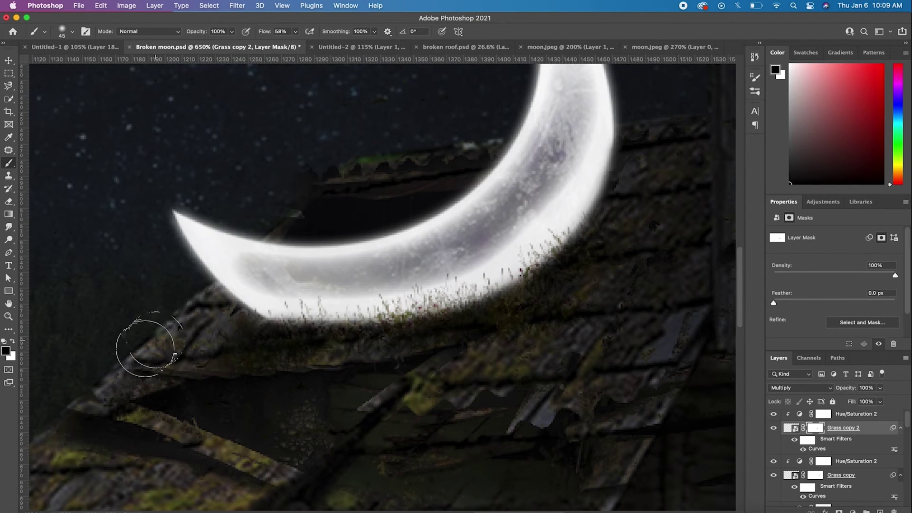
Toggle Grass copy 2, Grass copy and Grass visibility to compare the patches
left_click(773, 427)
left_click(773, 427)
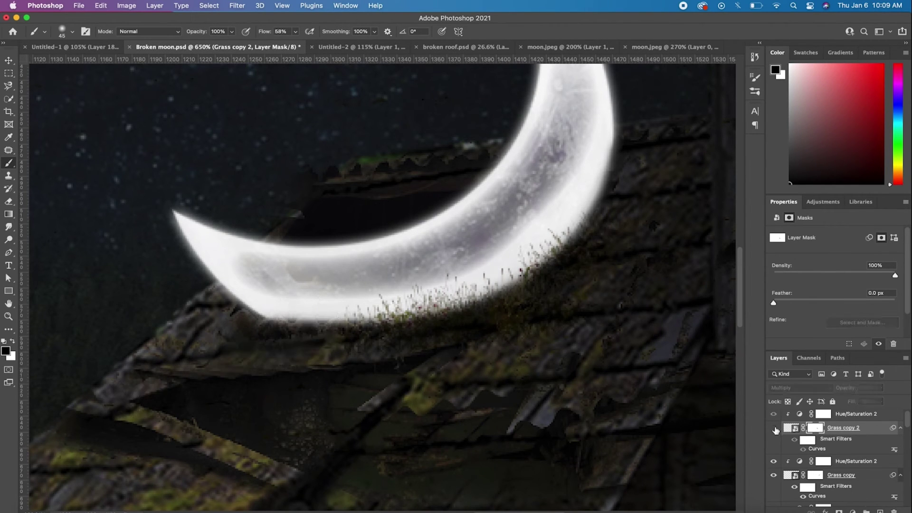
left_click(773, 427)
left_click(773, 475)
left_click(773, 475)
scroll(775, 476, "down", 2)
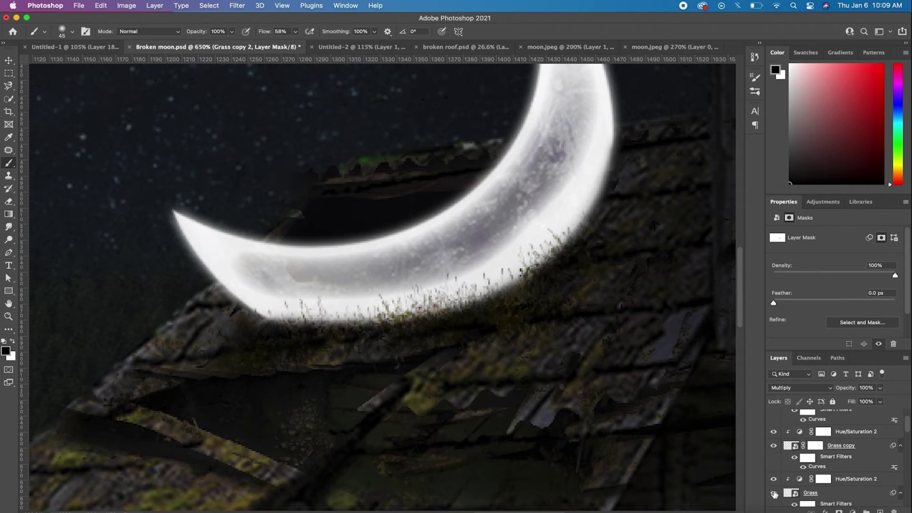
left_click(774, 494)
scroll(773, 475, "up", 2)
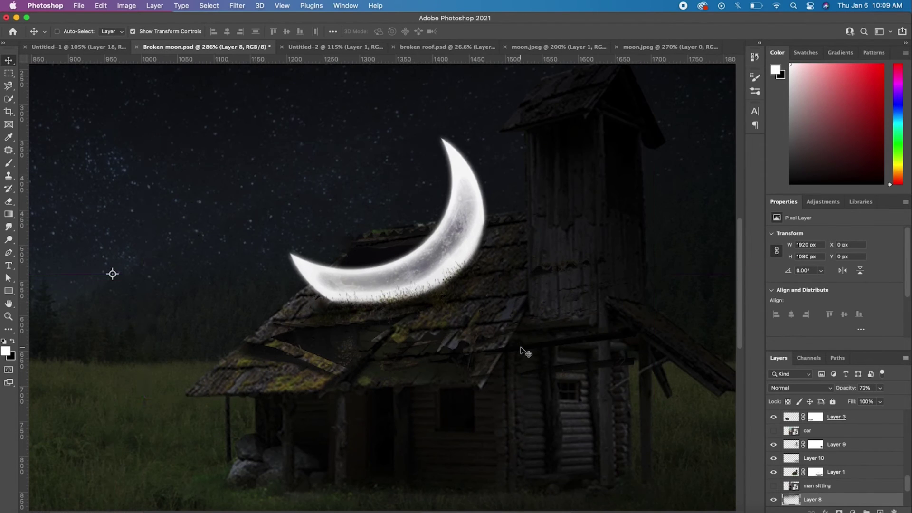
Select the grass layer on the moon and lower its opacity to 67%
scroll(488, 284, "up", 3)
left_click(499, 261)
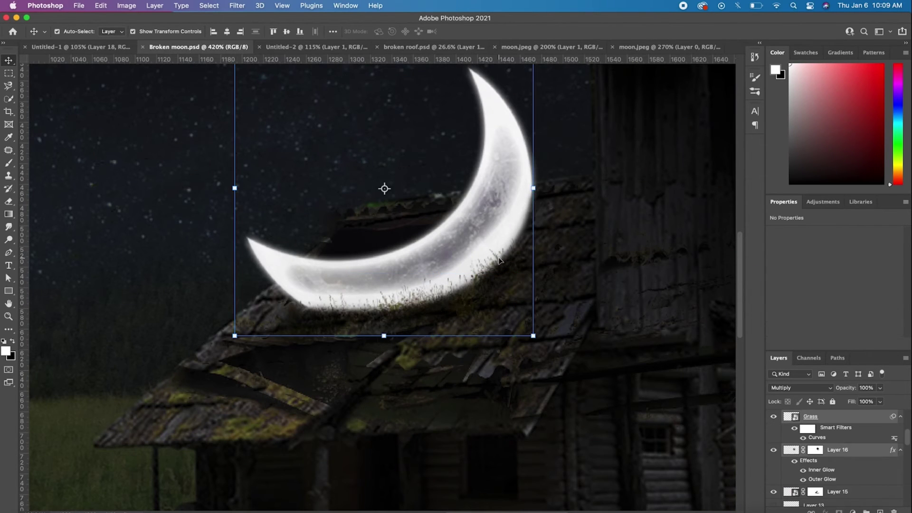
left_click(403, 303)
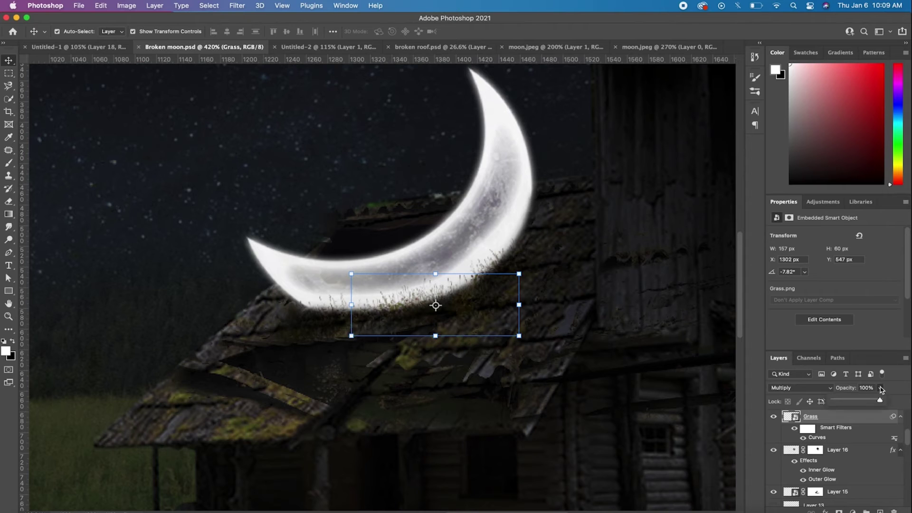
left_click_drag(881, 389, 864, 400)
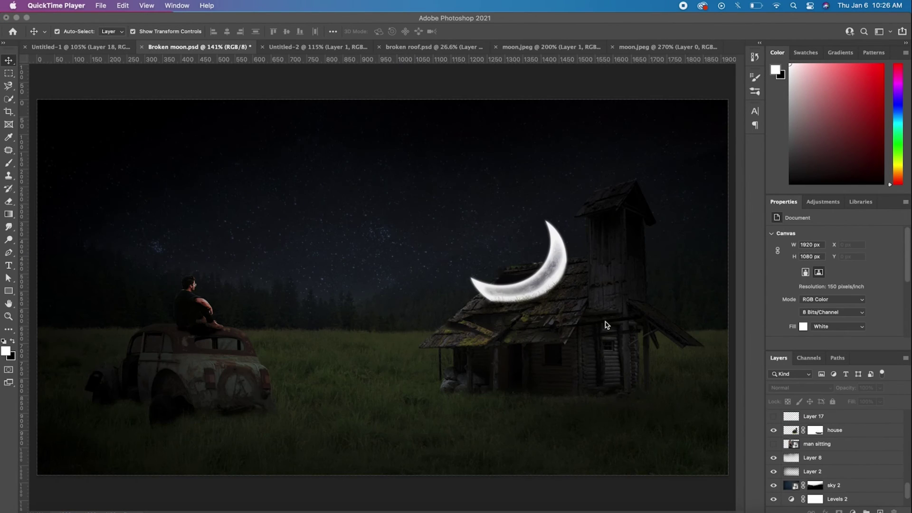
Load the house outline as a selection, add a new layer, and set a 90 px brush
scroll(388, 285, "up", 1)
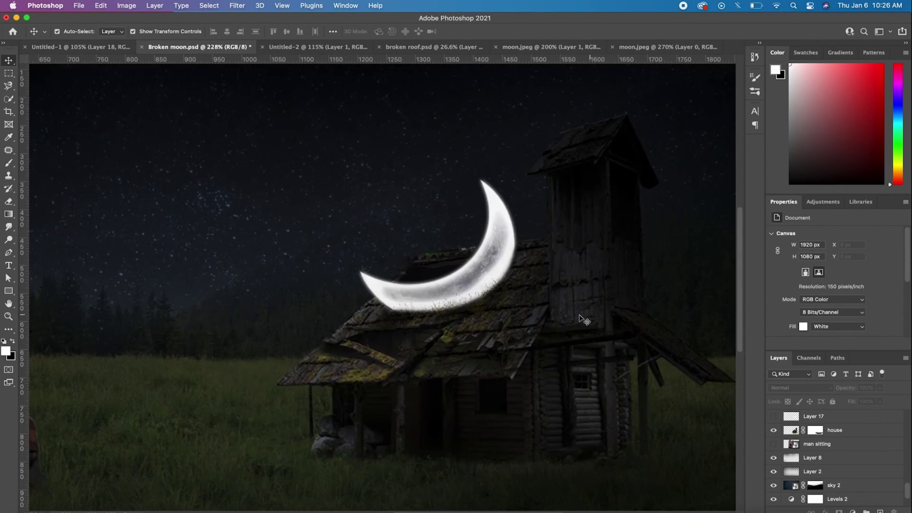
left_click(390, 290)
left_click(808, 429)
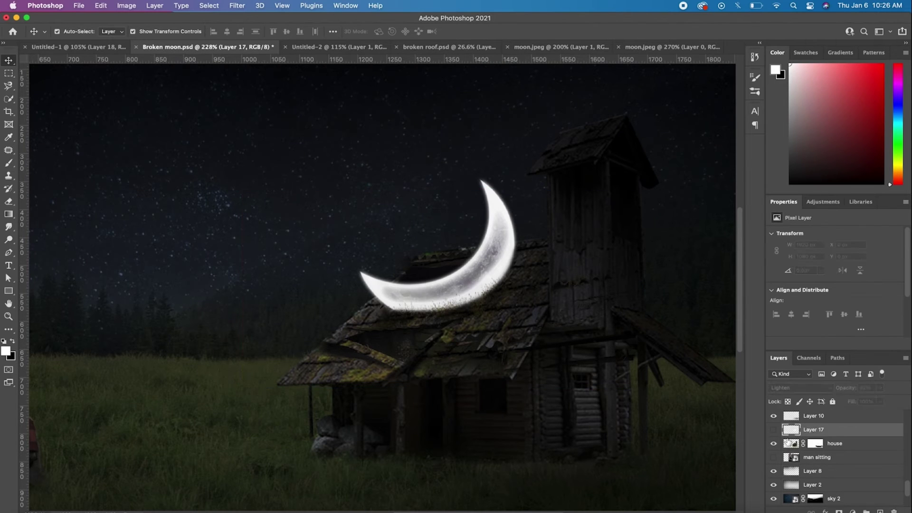
left_click(792, 443)
left_click(880, 511)
key("b")
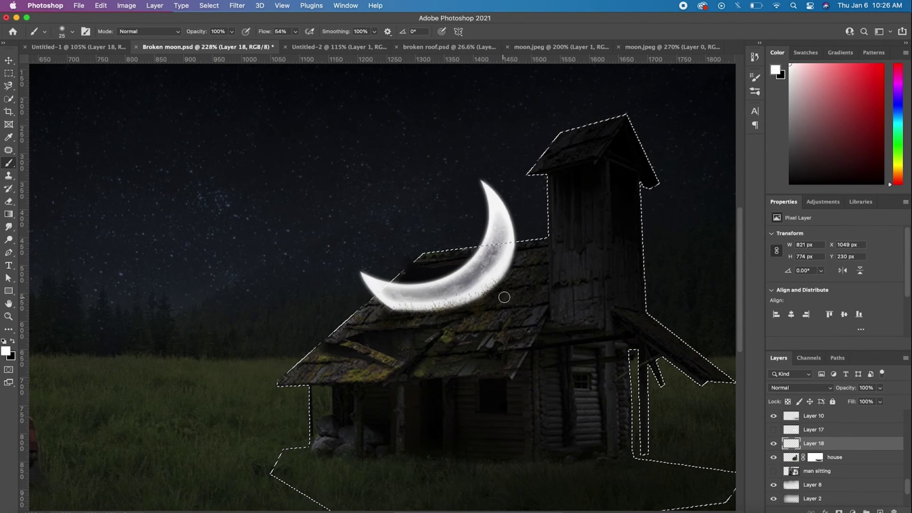
key("bracketright")
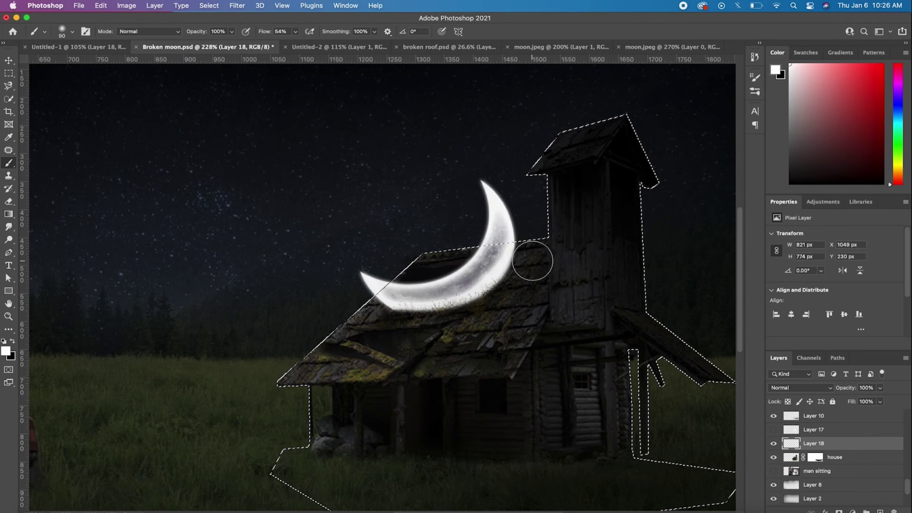
Paint soft moonlight on the roof around the moon, inside the house selection
mouse_move(528, 234)
left_mouse_down()
mouse_move(525, 295)
mouse_move(405, 333)
left_mouse_up()
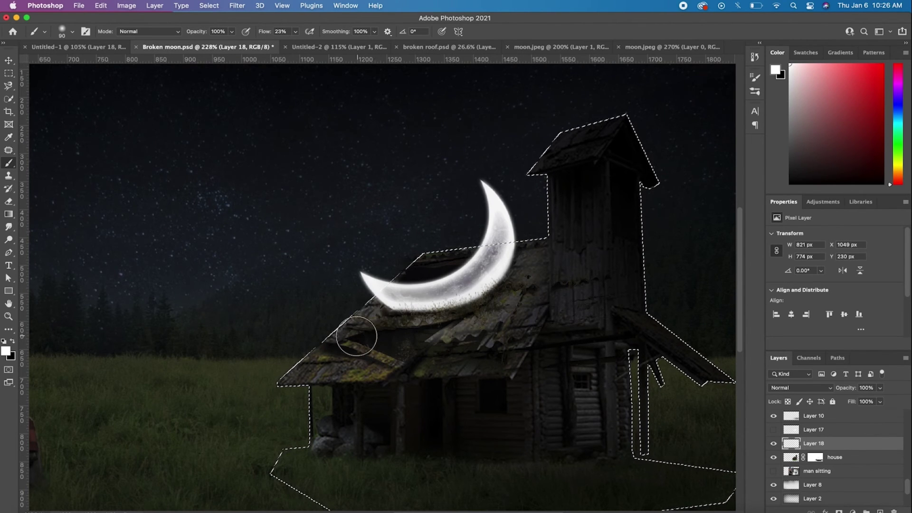
mouse_move(520, 289)
left_mouse_down()
mouse_move(524, 254)
mouse_move(539, 319)
mouse_move(512, 344)
left_mouse_up()
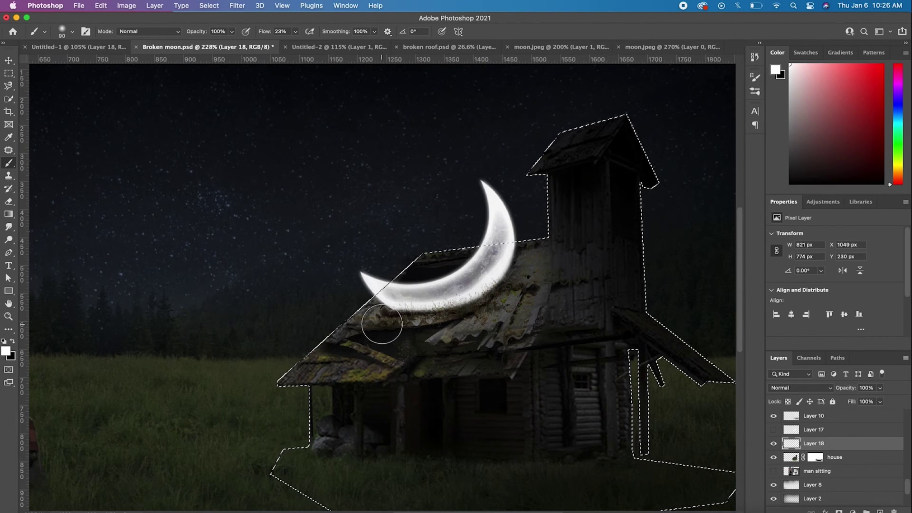
mouse_move(296, 375)
left_mouse_down()
mouse_move(393, 377)
mouse_move(314, 347)
left_mouse_up()
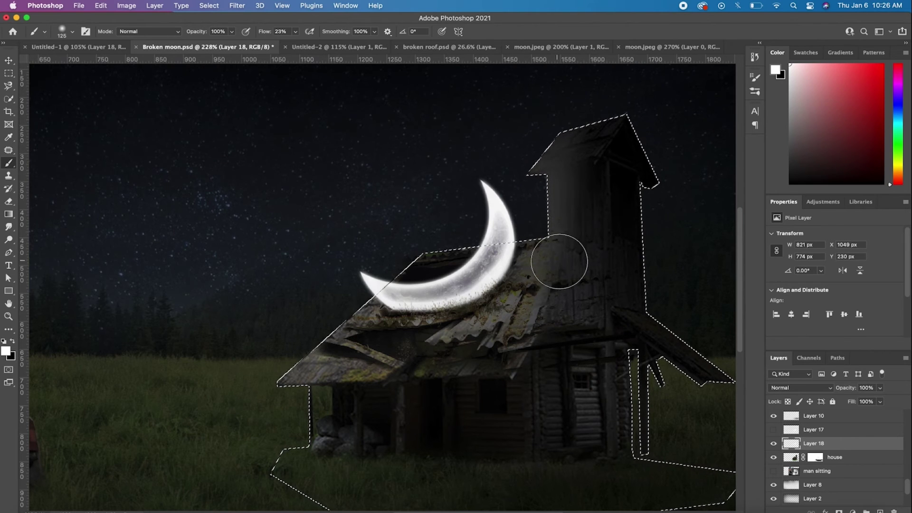
mouse_move(559, 261)
left_mouse_down()
mouse_move(535, 310)
mouse_move(439, 328)
left_mouse_up()
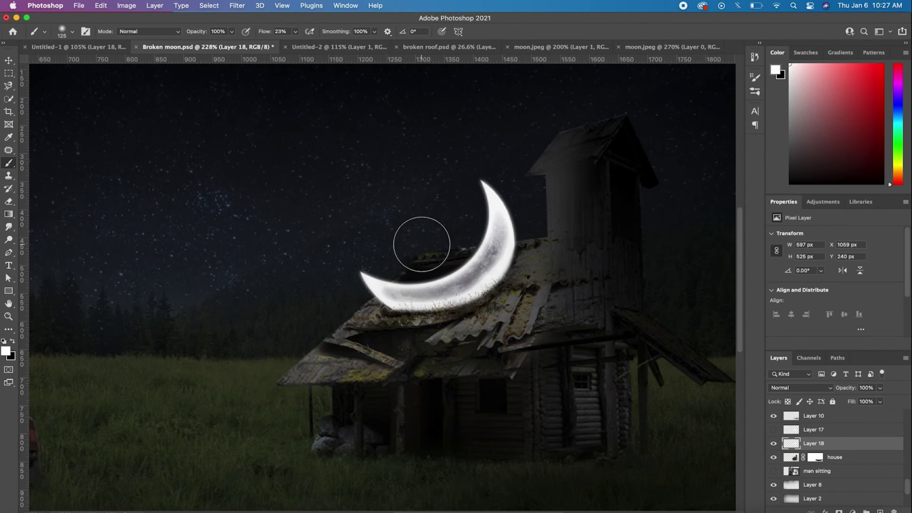
Set the roof-light layer to Overlay, duplicate it, and toggle it to compare
scroll(421, 244, "down", 3)
left_click(9, 61)
left_click(800, 387)
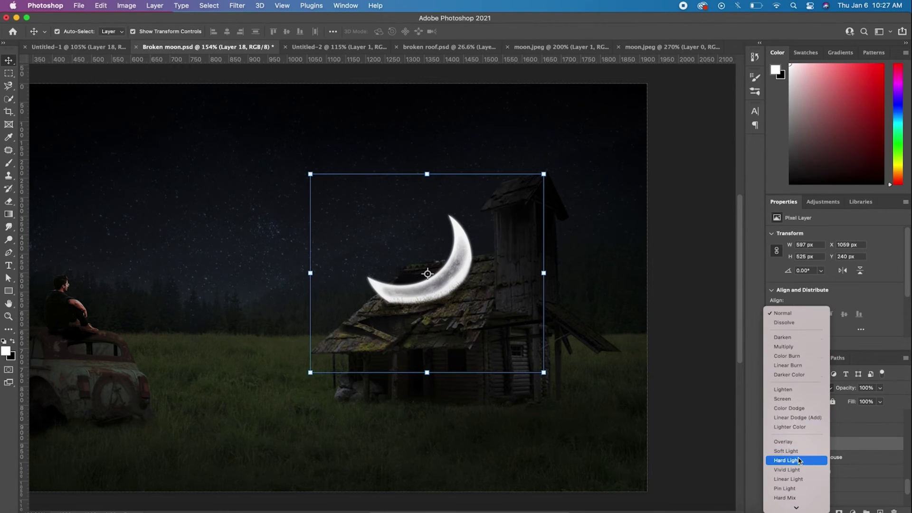
left_click(800, 443)
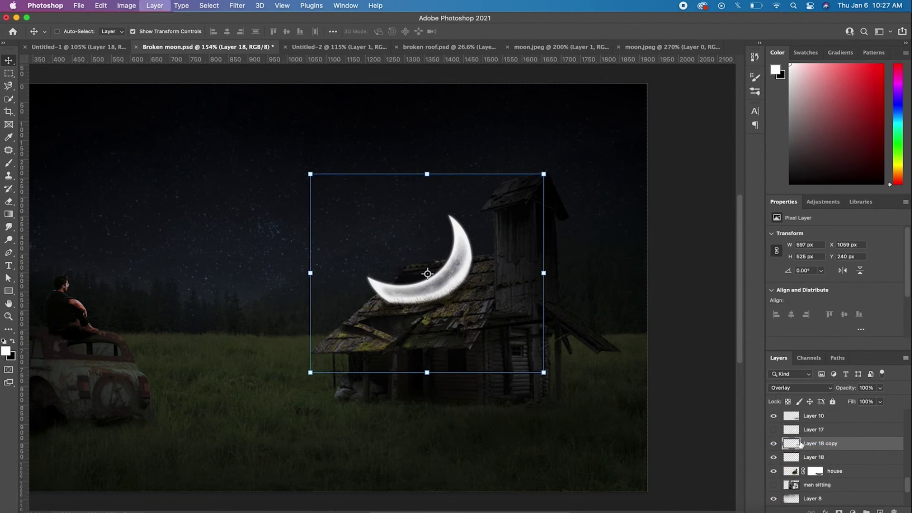
key("ctrl+j")
key("ctrl")
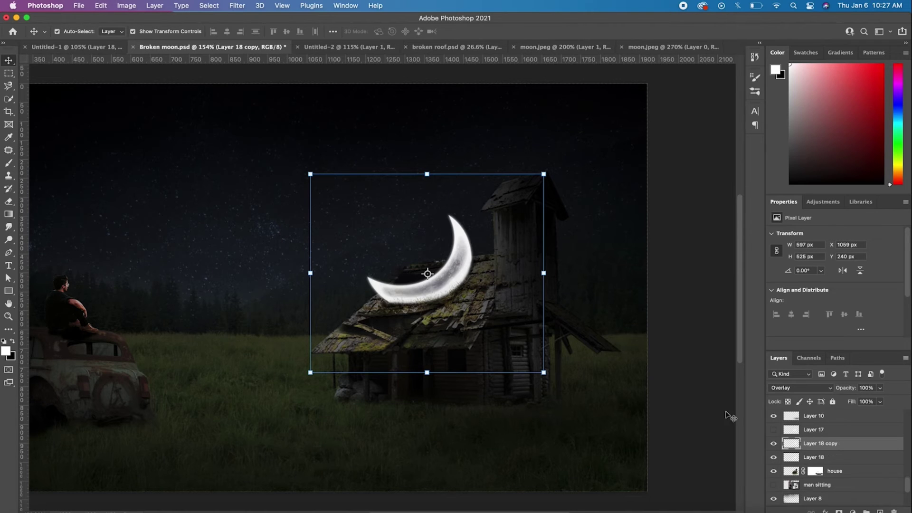
left_click(709, 389)
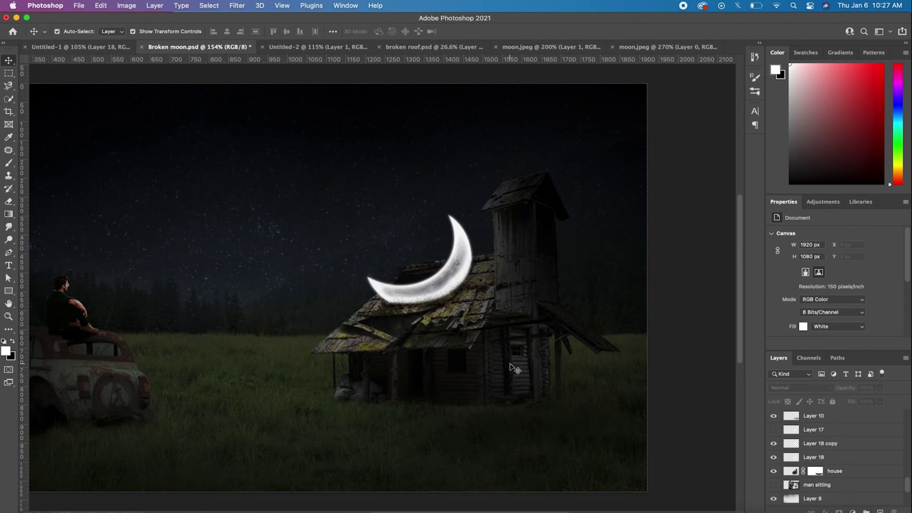
left_click(773, 458)
left_click(772, 457)
Rename the roof-light pair to 'layer 1' and 'layer 2'
left_click(814, 457)
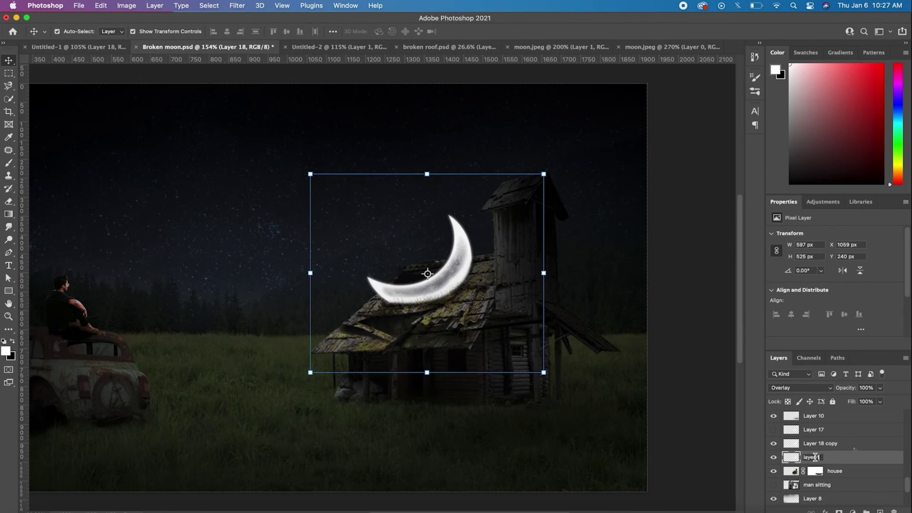
key("Return")
double_click(828, 443)
type("layer 2")
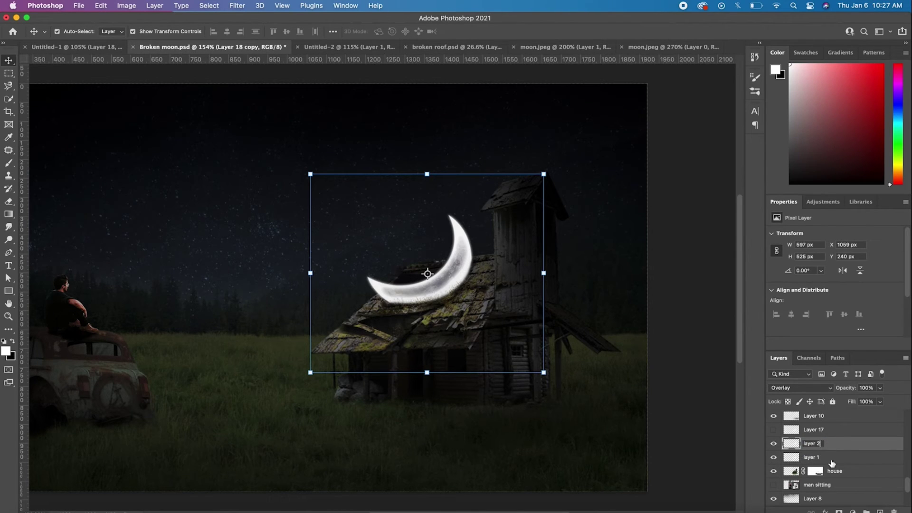
key("Return")
left_click(449, 435)
left_click(173, 422)
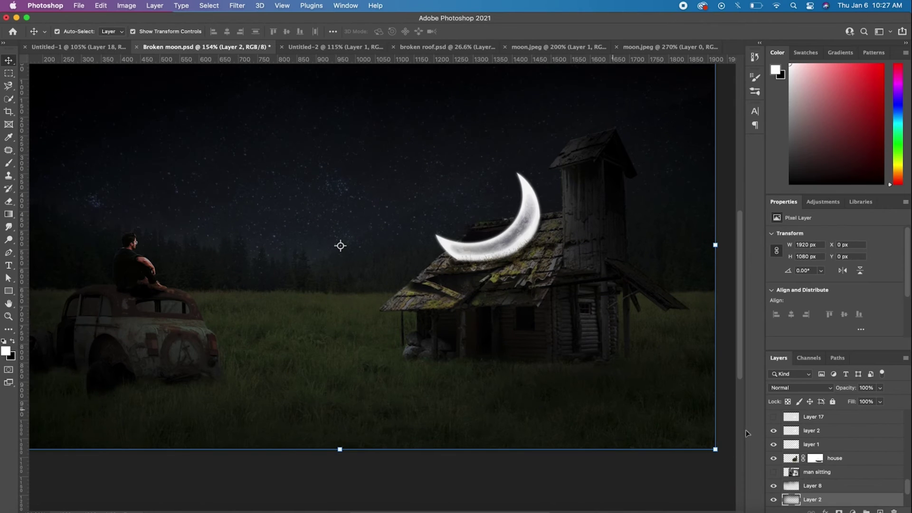
Add a new layer above Layer 8 with a 300 px soft brush at low flow
scroll(873, 454, "down", 5)
scroll(850, 443, "up", 1)
left_click(850, 439)
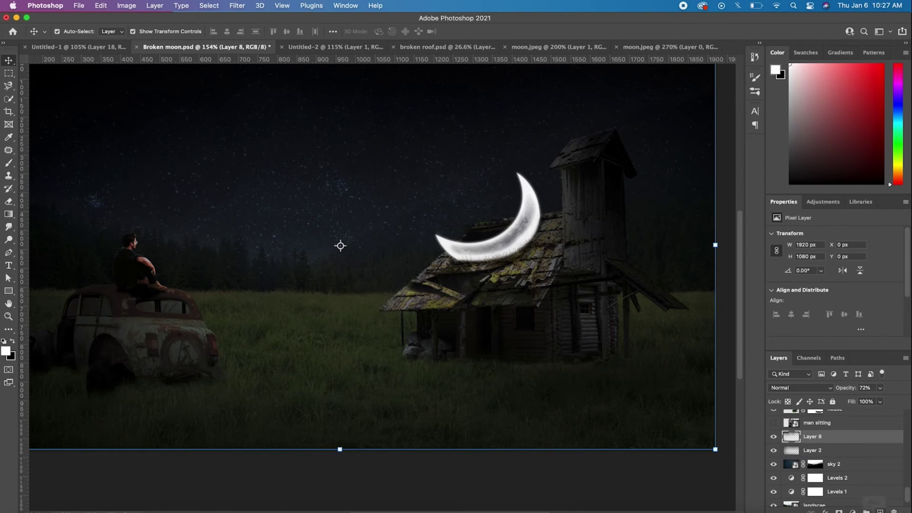
key("ctrl+shift+alt+n")
key("b")
key("bracketright")
key("bracketright")
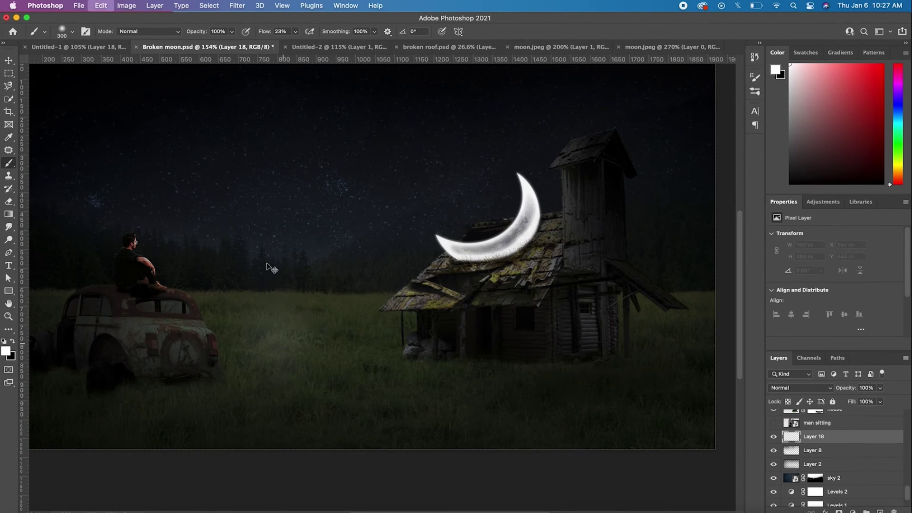
left_click(295, 32)
Paint a soft glow across the lower grass
mouse_move(288, 312)
left_mouse_down()
mouse_move(335, 372)
mouse_move(244, 397)
mouse_move(391, 401)
mouse_move(460, 424)
mouse_move(596, 407)
mouse_move(340, 354)
mouse_move(270, 320)
mouse_move(238, 321)
mouse_move(278, 458)
mouse_move(346, 315)
left_mouse_up()
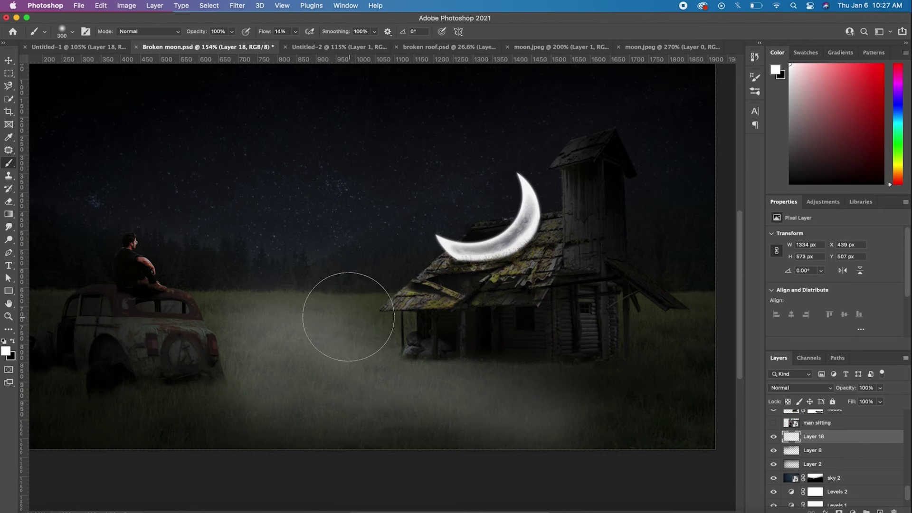
scroll(301, 387, "down", 3)
scroll(420, 417, "down", 1)
mouse_move(419, 417)
left_mouse_down()
mouse_move(281, 407)
mouse_move(589, 428)
left_mouse_up()
Set the grass glow layer's blend mode to Overlay
key("v")
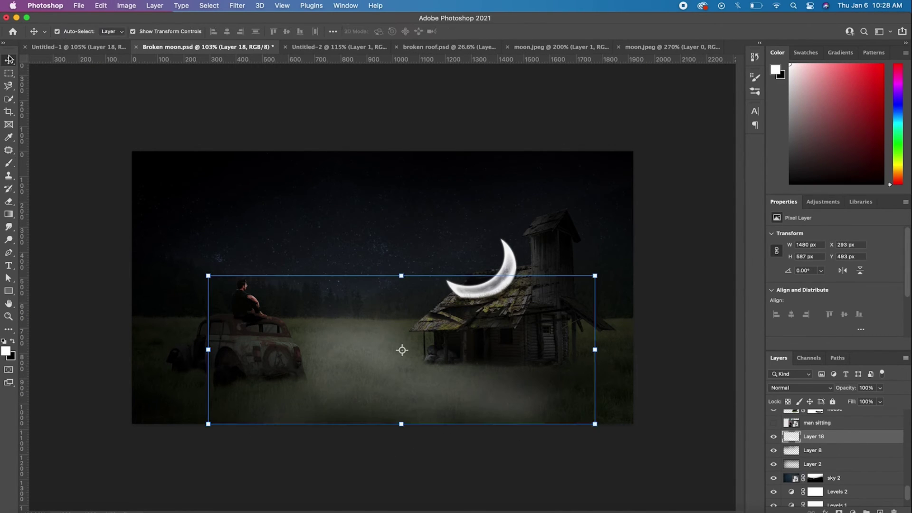
left_click(802, 388)
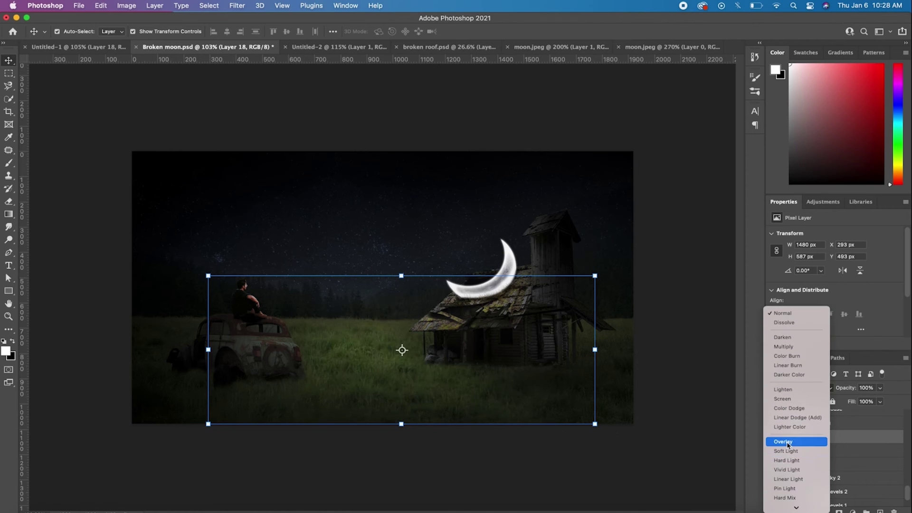
left_click(788, 446)
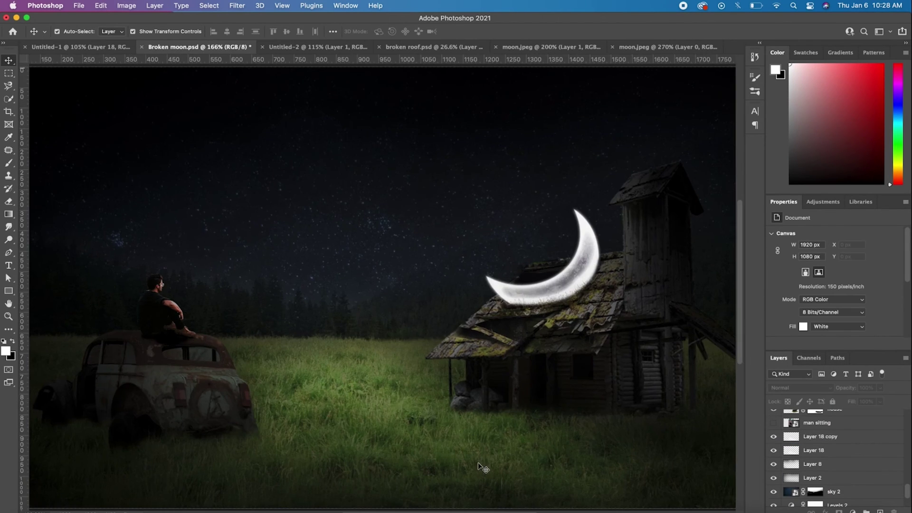
scroll(832, 485, "down", 3)
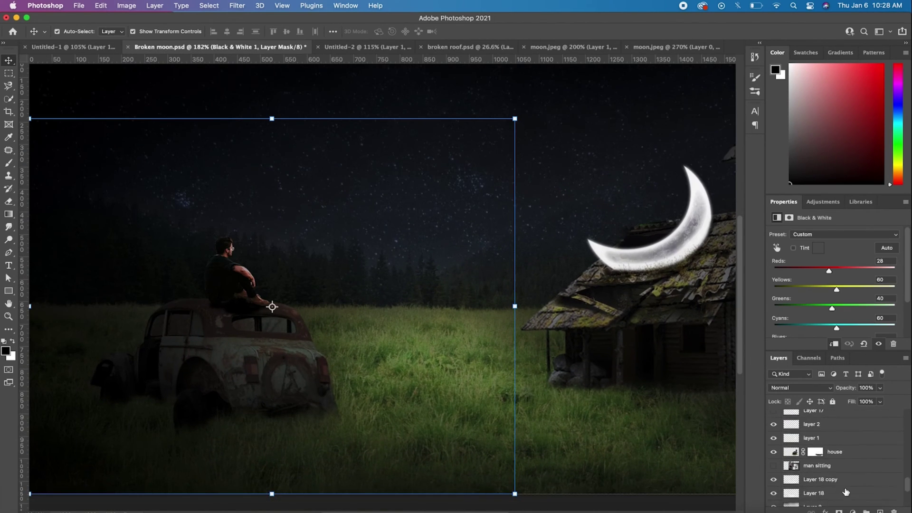
scroll(836, 487, "down", 3)
scroll(840, 489, "down", 2)
scroll(846, 491, "down", 2)
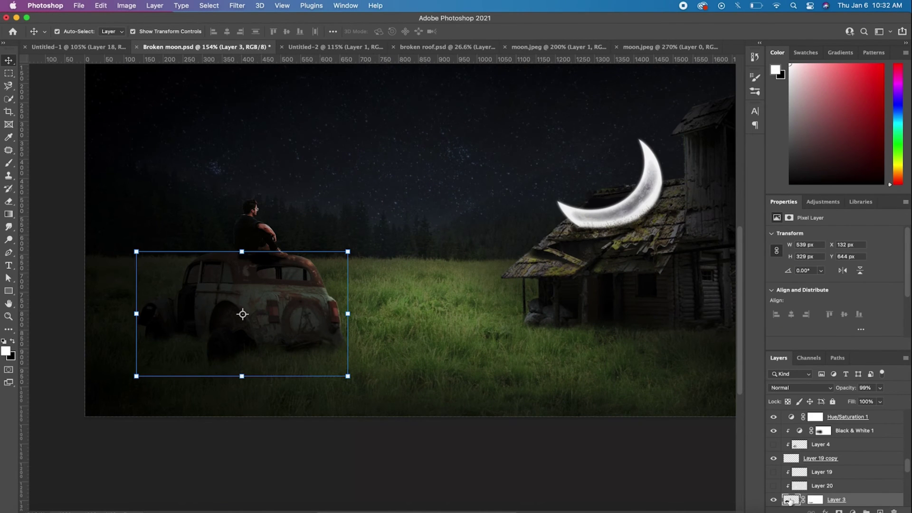
Add a layer clipped to the car on Layer 3, paint soft light, and deselect
left_click(789, 500, "ctrl")
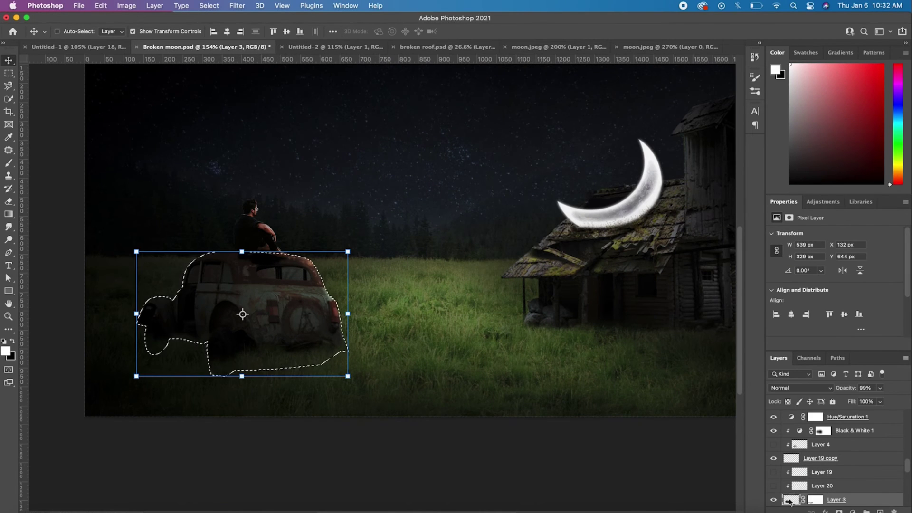
scroll(189, 321, "up", 2)
key("b")
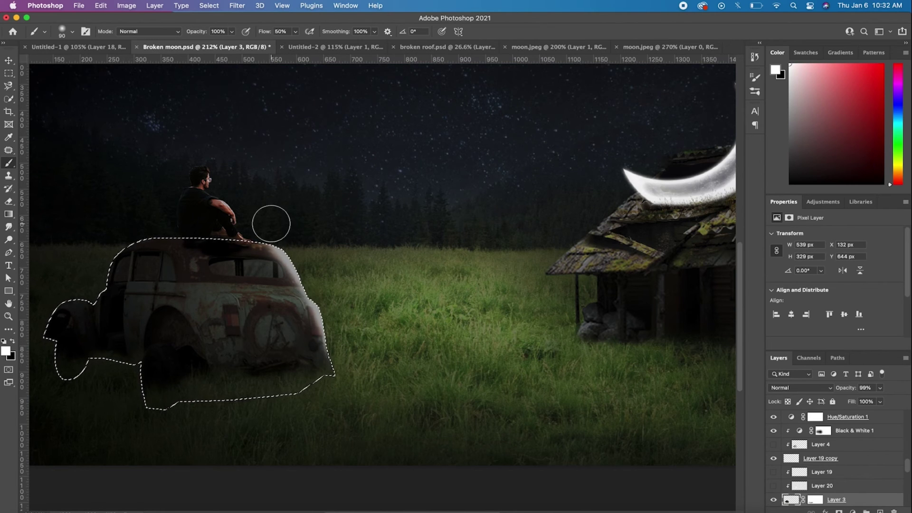
left_click(9, 61)
left_click(807, 485)
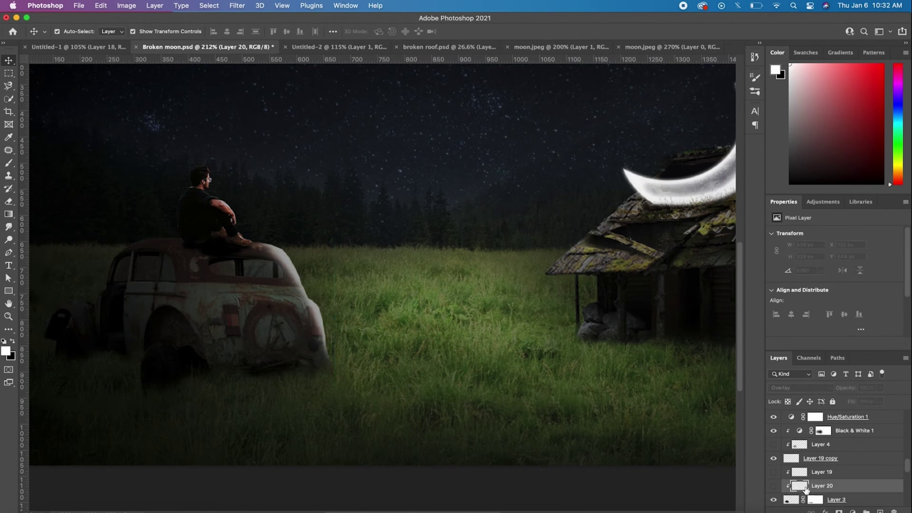
scroll(795, 500, "down", 2)
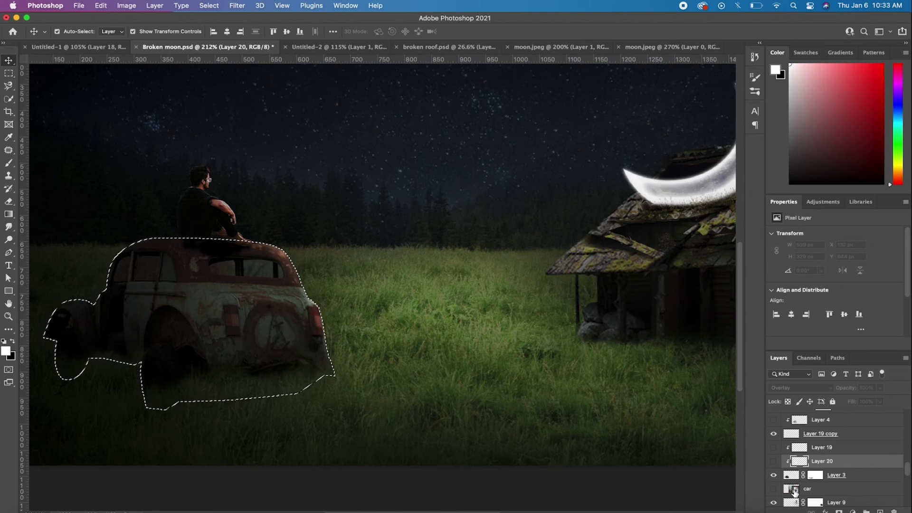
left_click(791, 476)
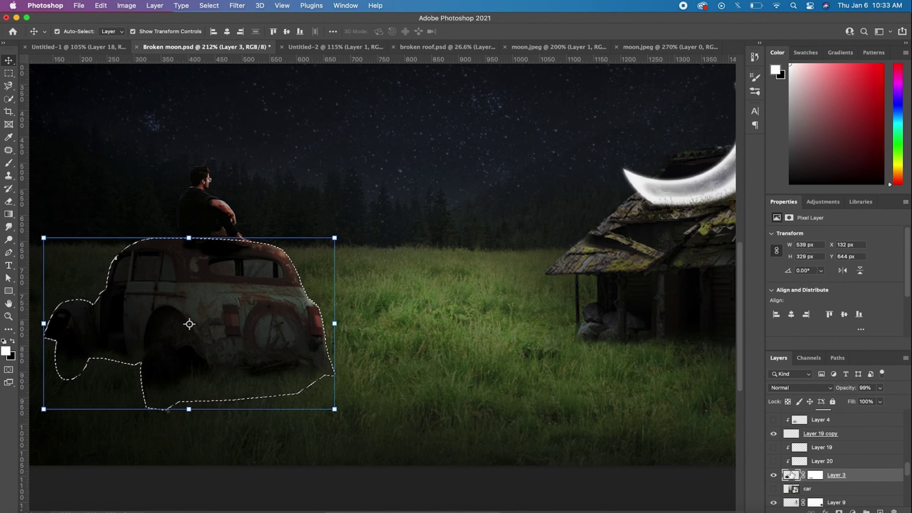
left_click(880, 511)
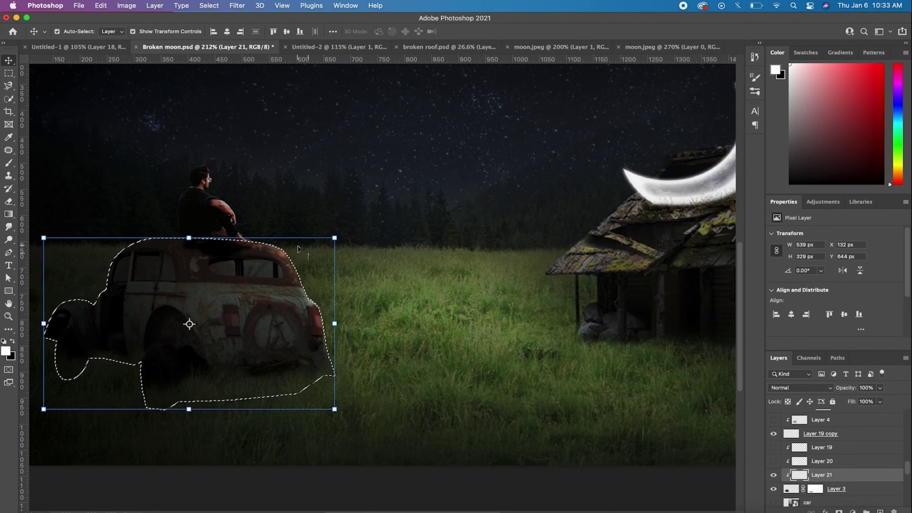
key("b")
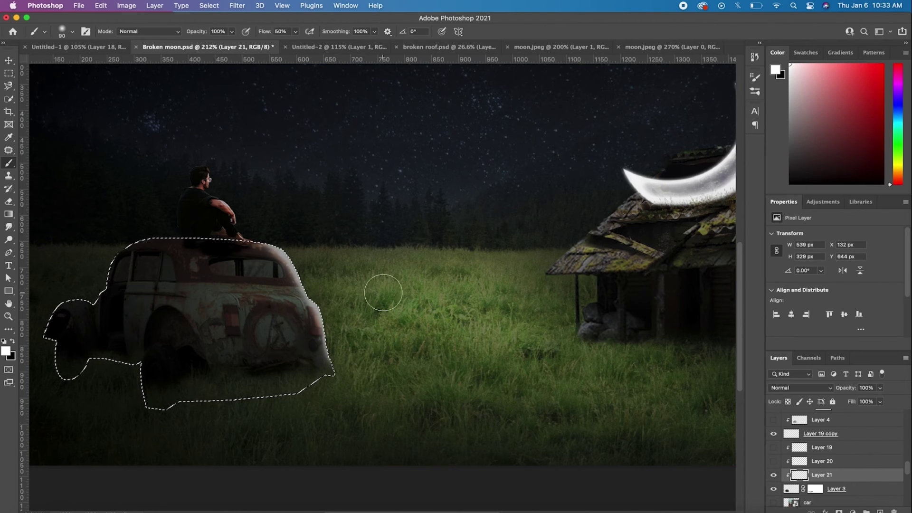
key("ctrl+d")
Blend the car's light layer in Overlay and add another clipped layer
left_click(9, 60)
left_click(783, 388)
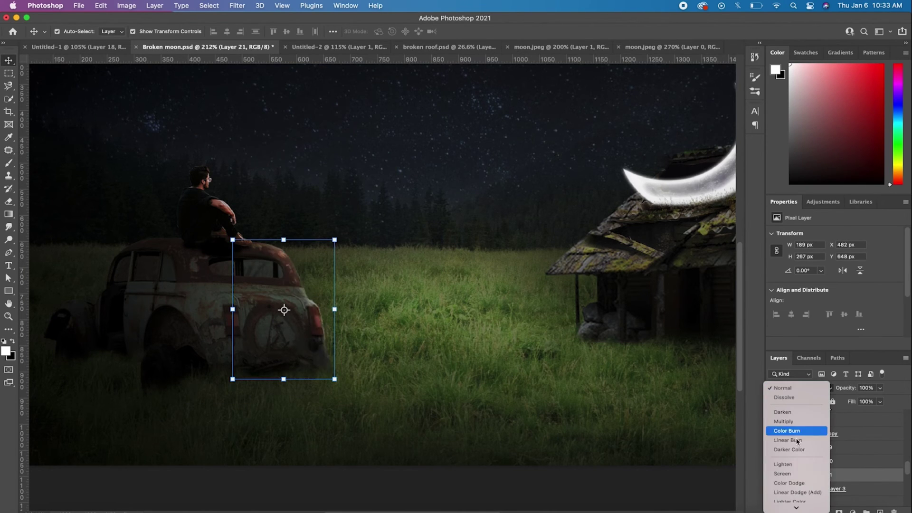
left_click(786, 447)
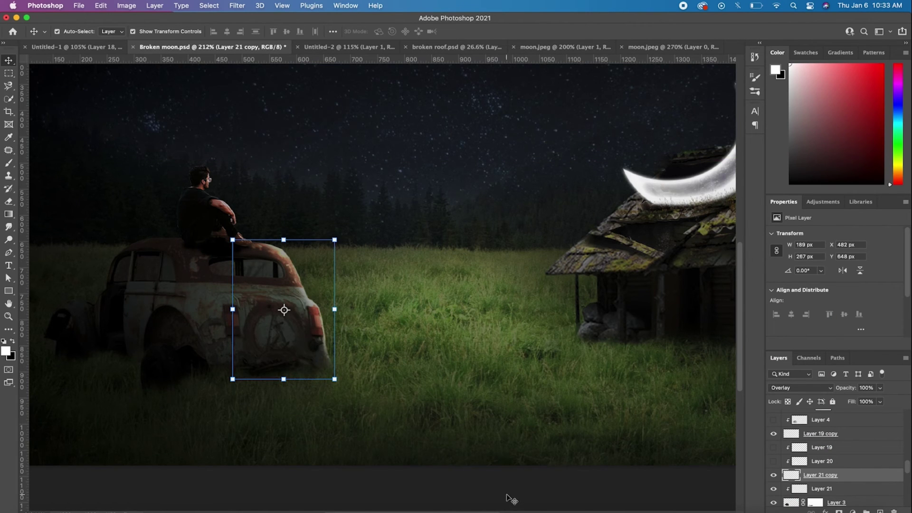
left_click(880, 511)
Paint light over the car's rear window, then delete the unwanted painted layer
key("b")
scroll(380, 270, "up", 2, "alt")
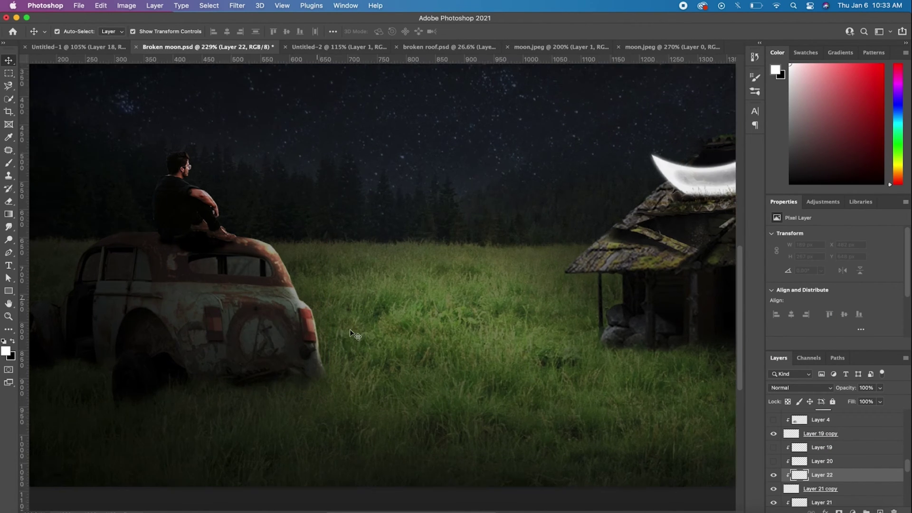
left_click_drag(242, 270, 209, 264)
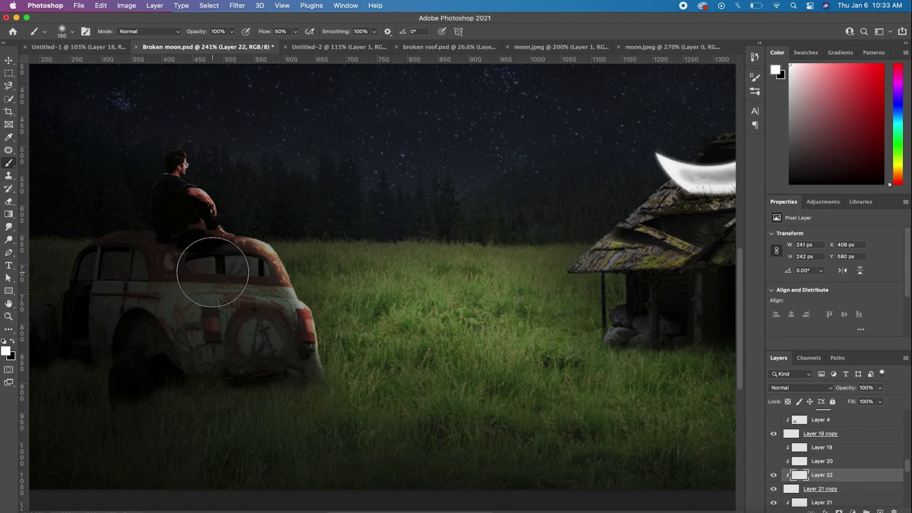
left_click(804, 479, "alt")
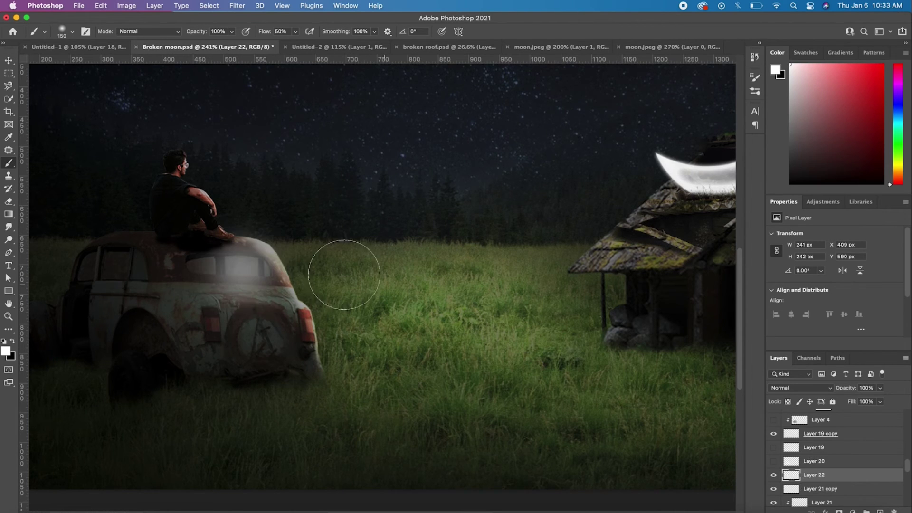
key("BackSpace")
On a new layer clipped to the car, paint a white glow at 31% flow, then deselect
scroll(834, 500, "down", 1)
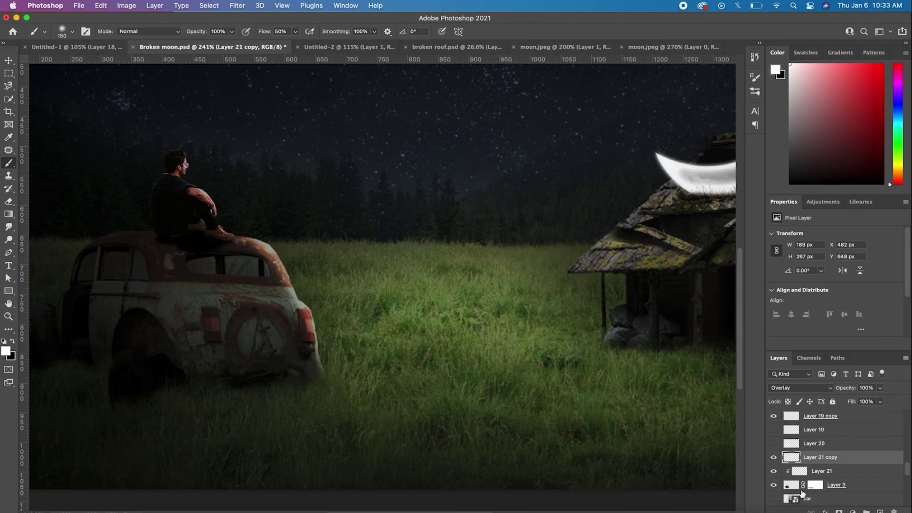
left_click(789, 485)
key("ctrl+shift+alt+n")
key("ctrl+alt+g")
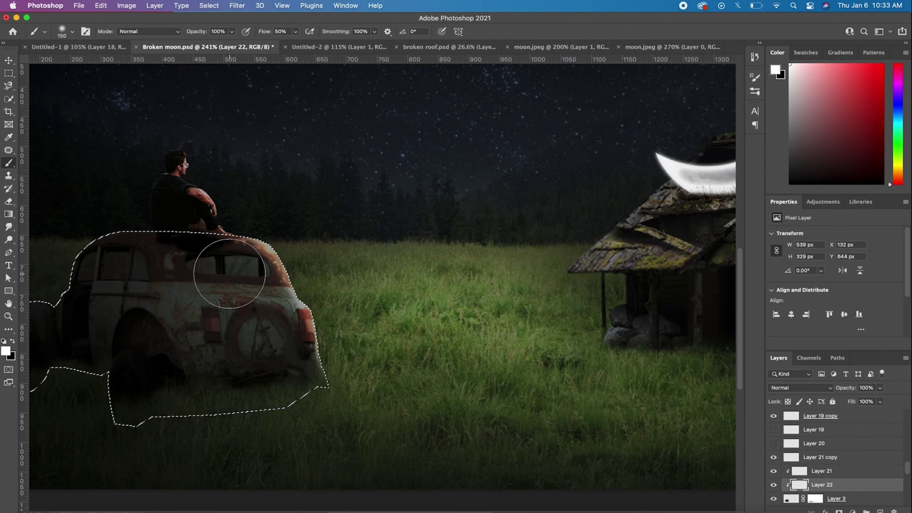
left_click_drag(279, 340, 273, 309)
key("ctrl+z")
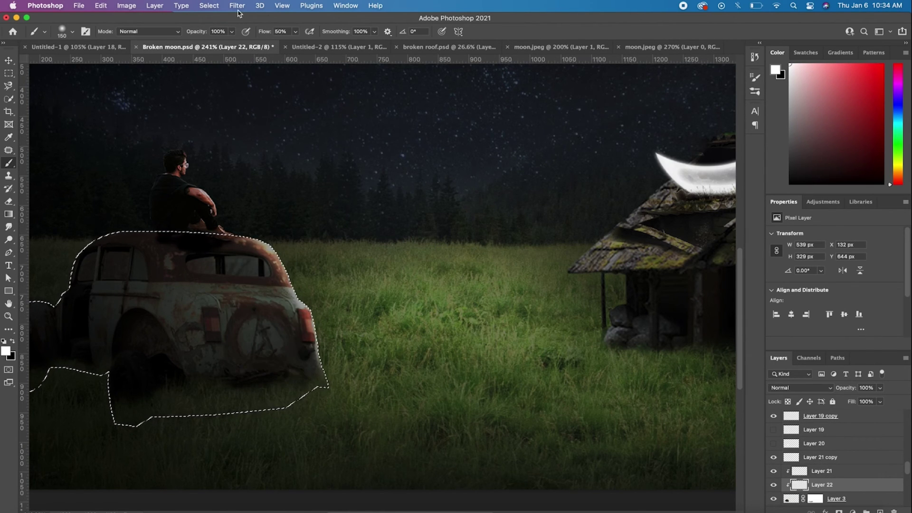
key("shift+3")
key("shift+1")
mouse_move(284, 386)
left_mouse_down()
mouse_move(267, 287)
mouse_move(223, 264)
mouse_move(226, 325)
mouse_move(240, 305)
mouse_move(243, 255)
mouse_move(264, 346)
left_mouse_up()
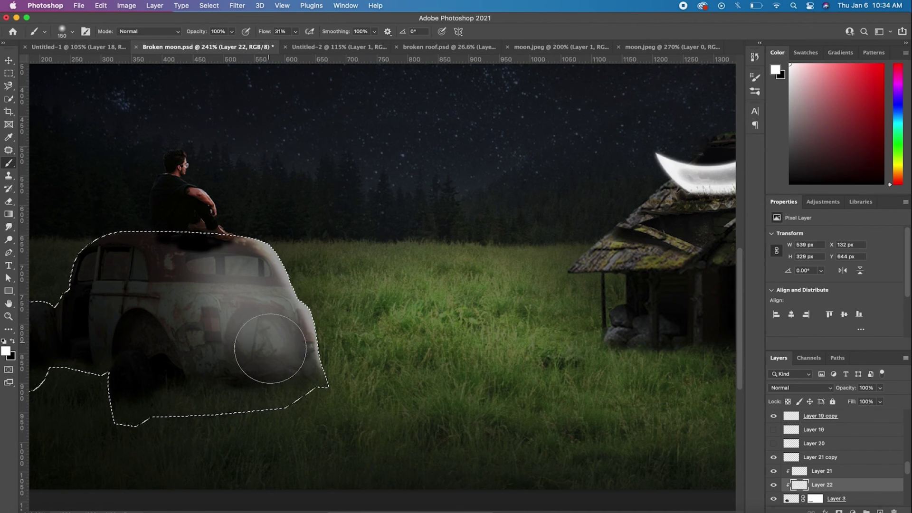
key("ctrl+d")
Set the car glow to Overlay, duplicate it, and zoom out to review the scene
key("v")
left_click(817, 388)
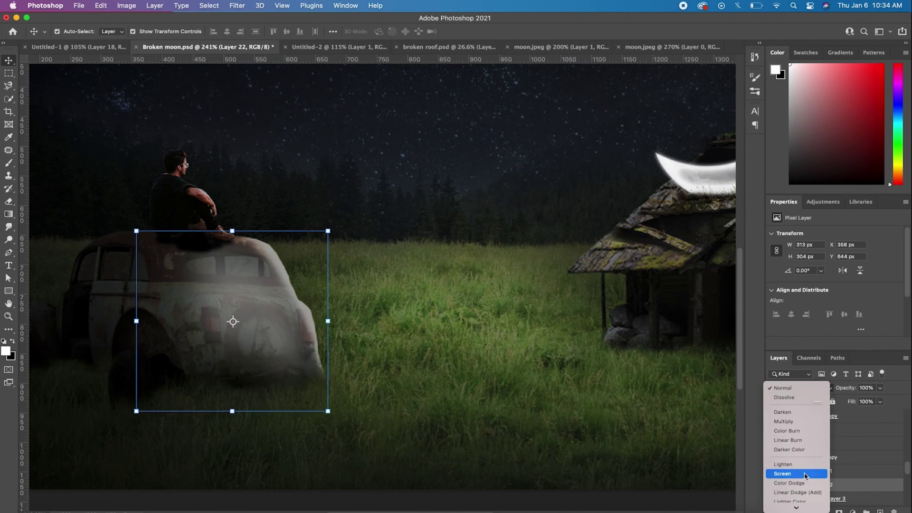
left_click(785, 436)
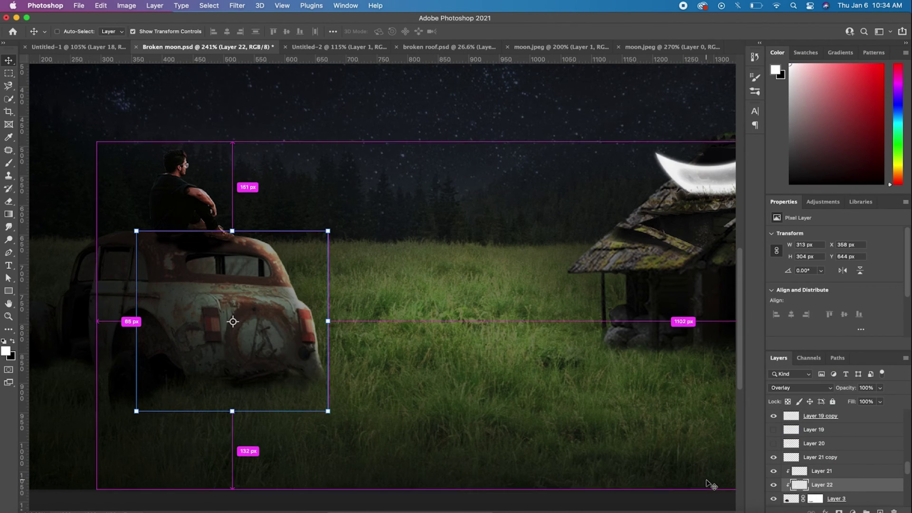
key("ctrl+j")
key("ctrl+minus")
left_click(456, 470)
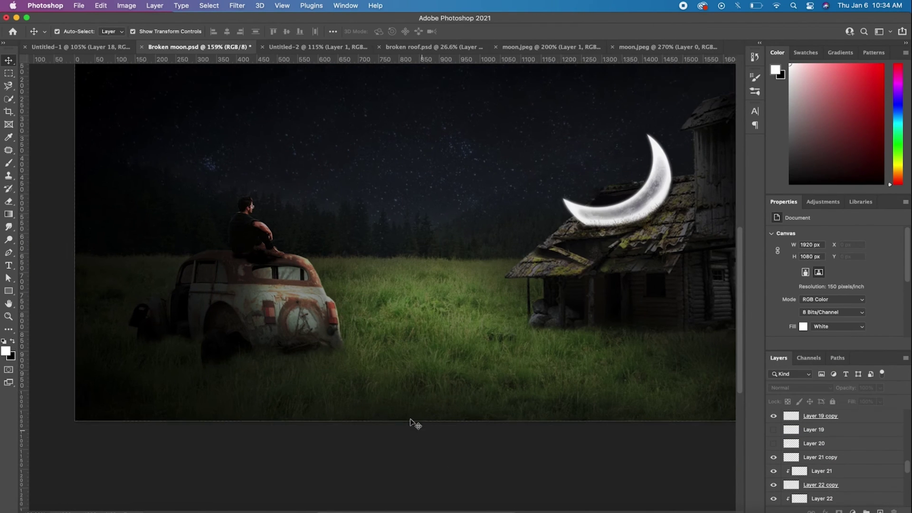
scroll(427, 441, "down", 1)
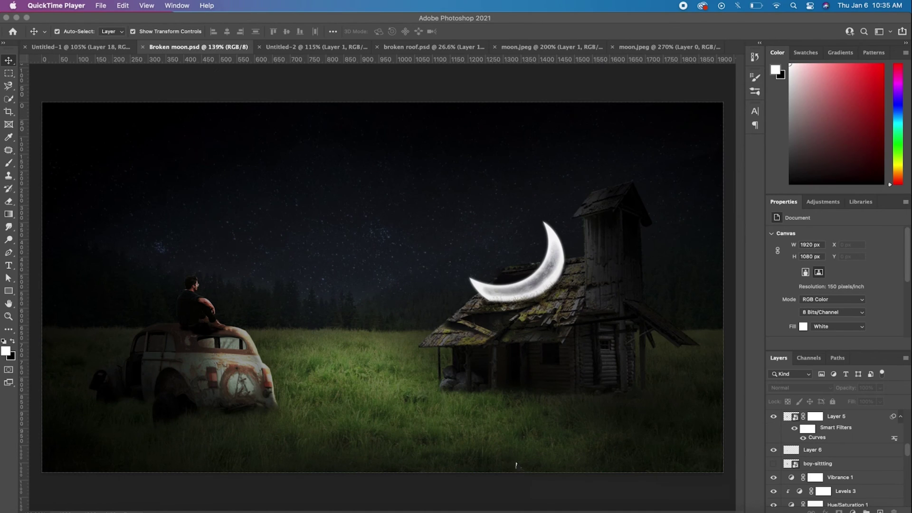
Paint light onto the seated man's face and arm on a new layer above him
left_click(791, 417)
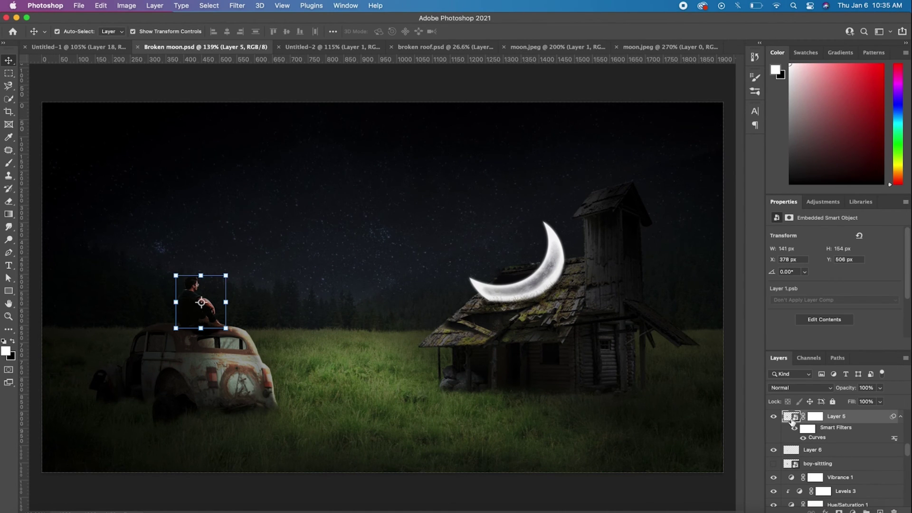
left_click(786, 418, "ctrl")
key("ctrl+shift+alt+n")
key("b")
scroll(284, 311, "up", 3)
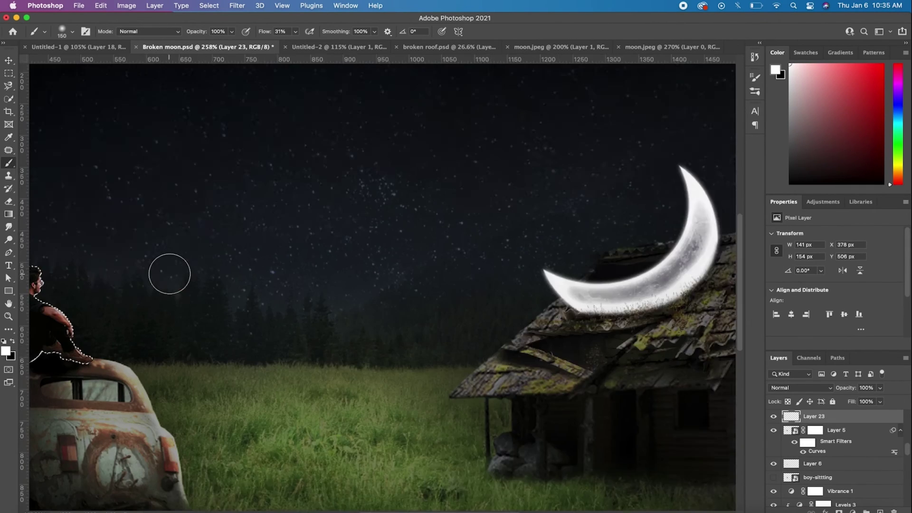
key("bracketleft")
key("bracketleft")
key("bracketleft")
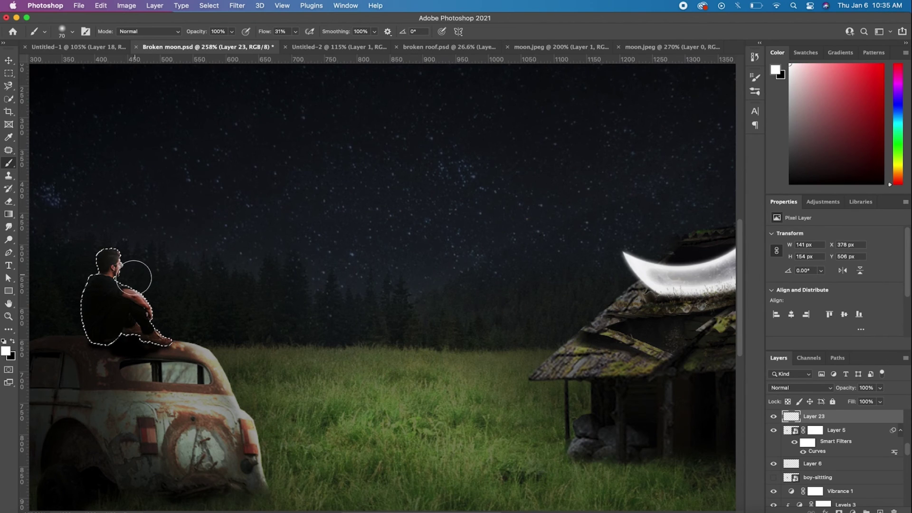
left_click_drag(147, 278, 178, 310)
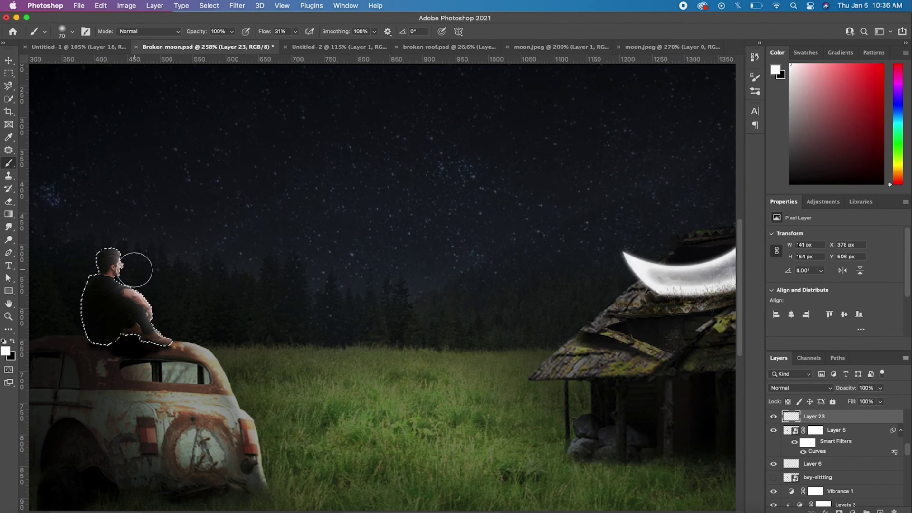
key("super+d")
Blend the man's light layer in Overlay, trying a duplicate and undoing it
left_click(9, 61)
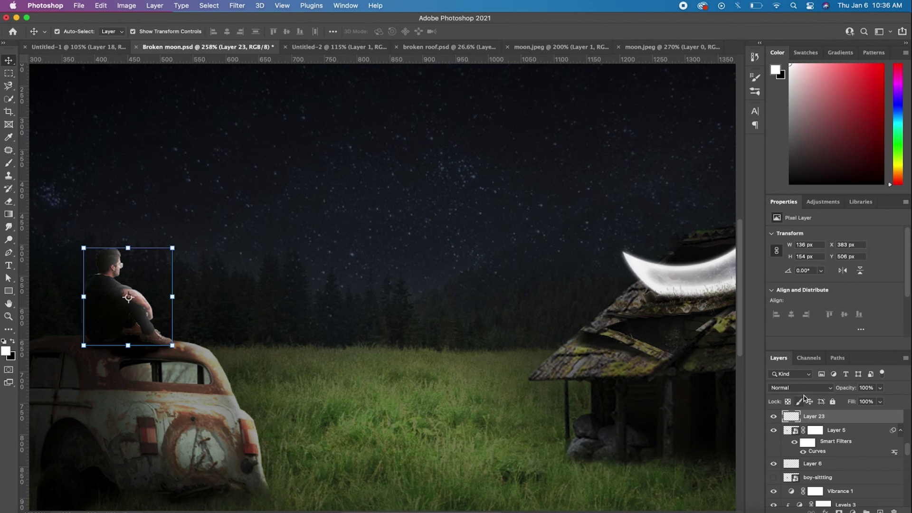
left_click(800, 388)
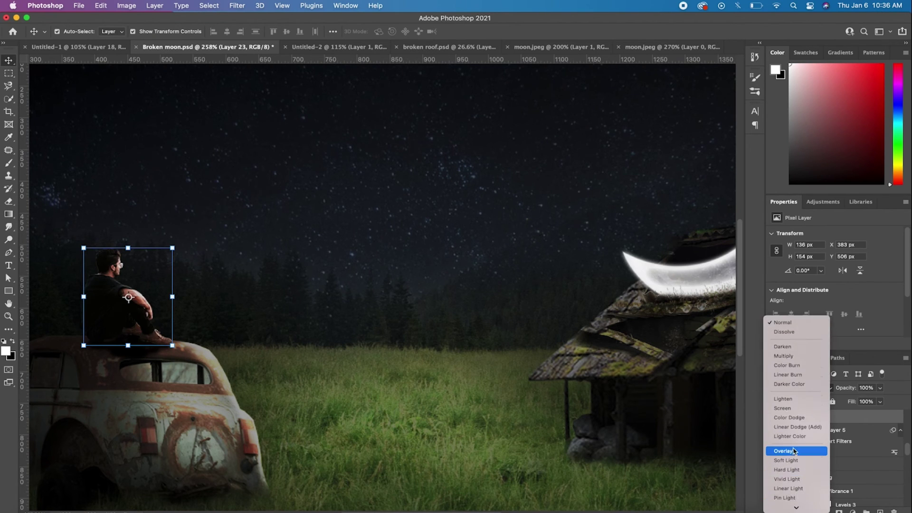
left_click(789, 448)
key("super+j")
left_click_drag(314, 235, 193, 304)
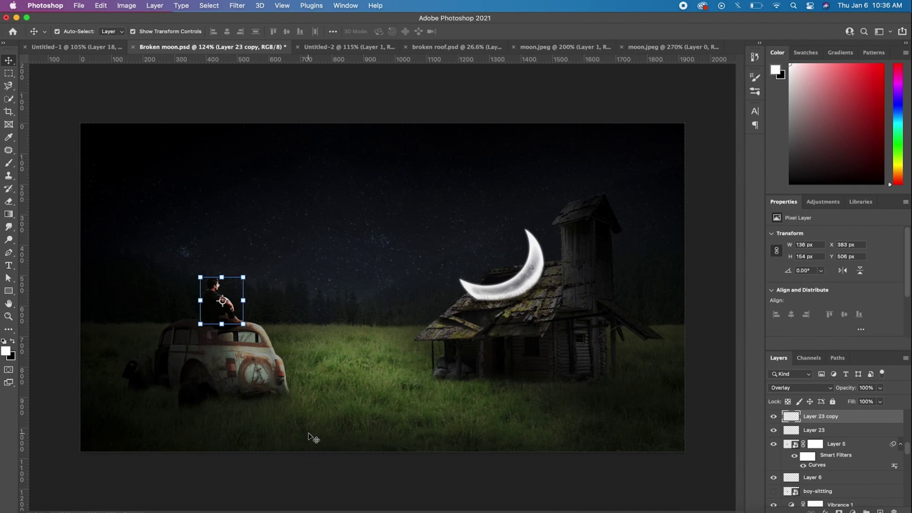
key("super+z")
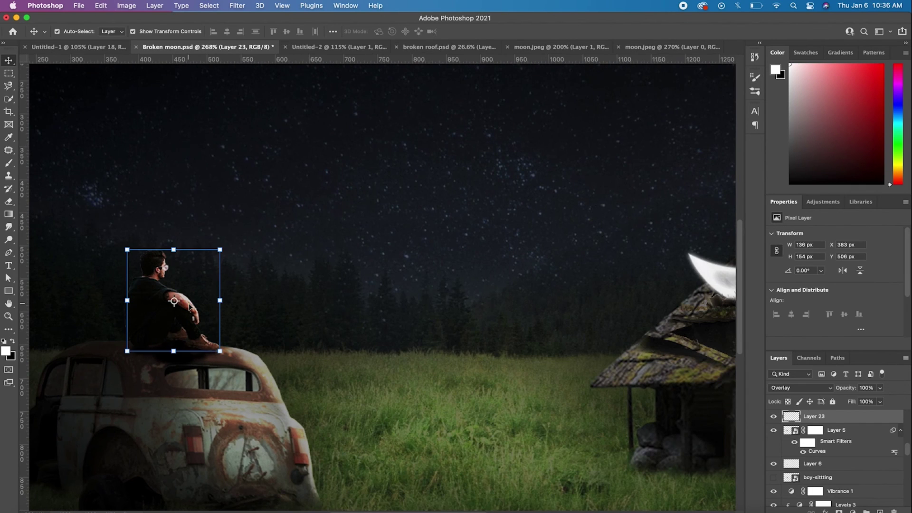
Try Vivid Light and Hard Mix on the man's light layer at full opacity
left_click(805, 389)
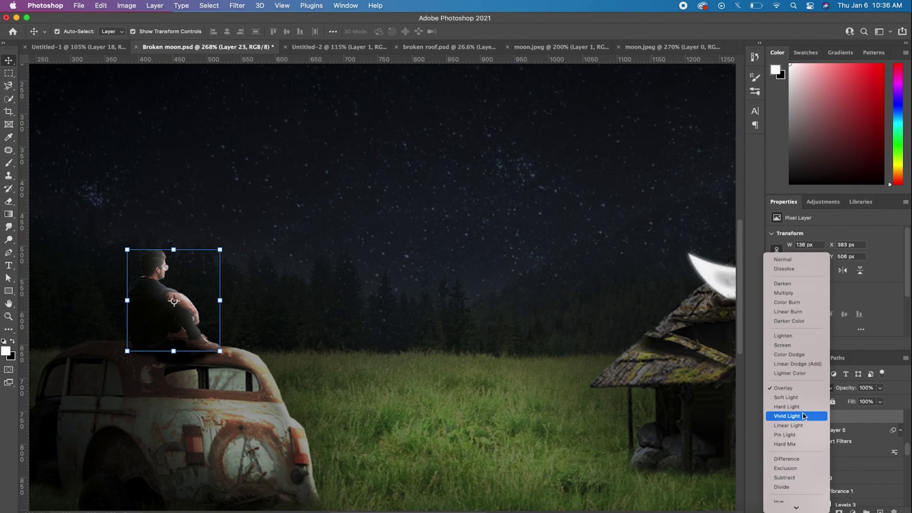
left_click(788, 416)
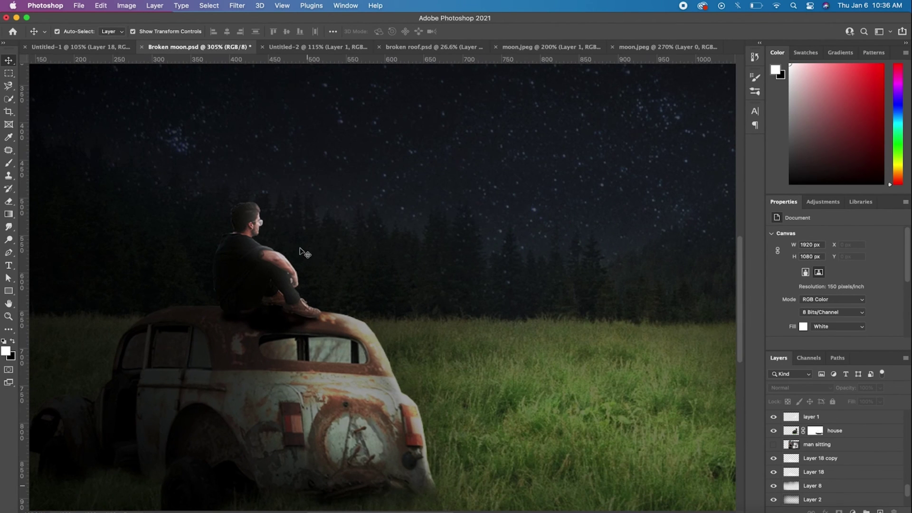
left_click(803, 388)
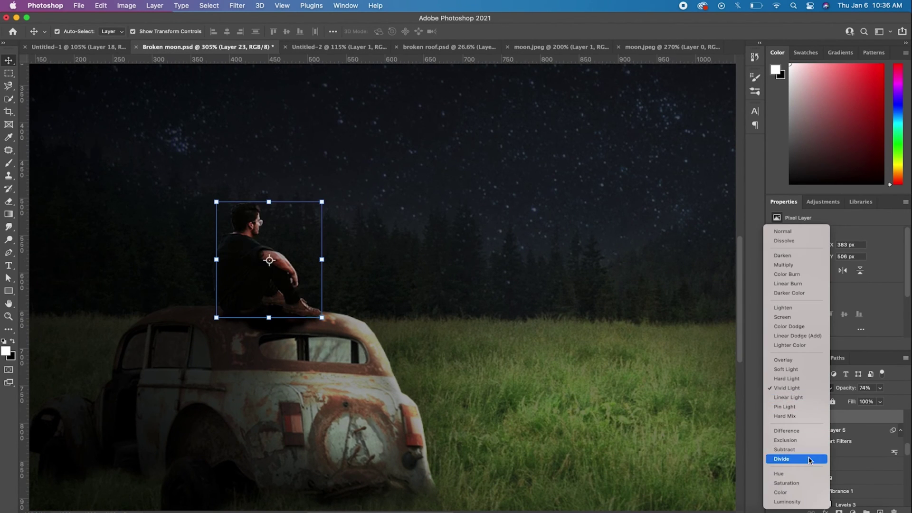
left_click(805, 418)
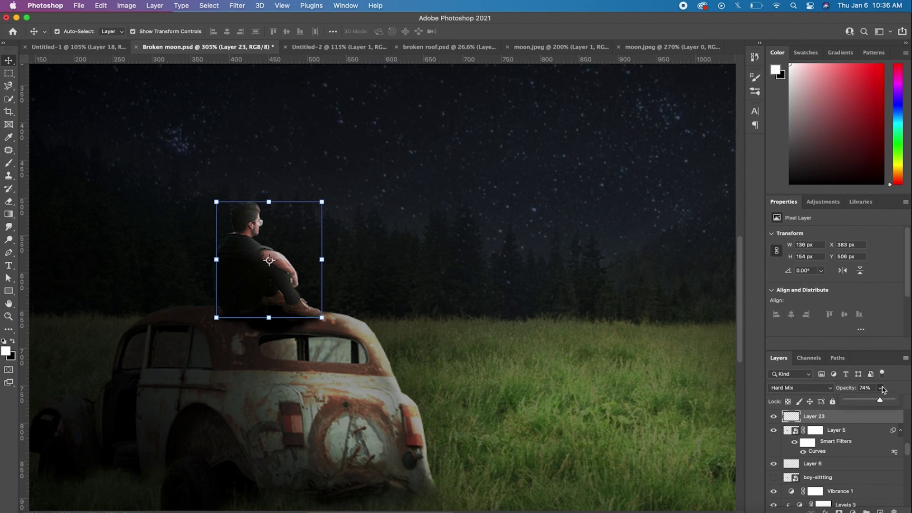
left_click_drag(882, 390, 908, 401)
key("super+minus")
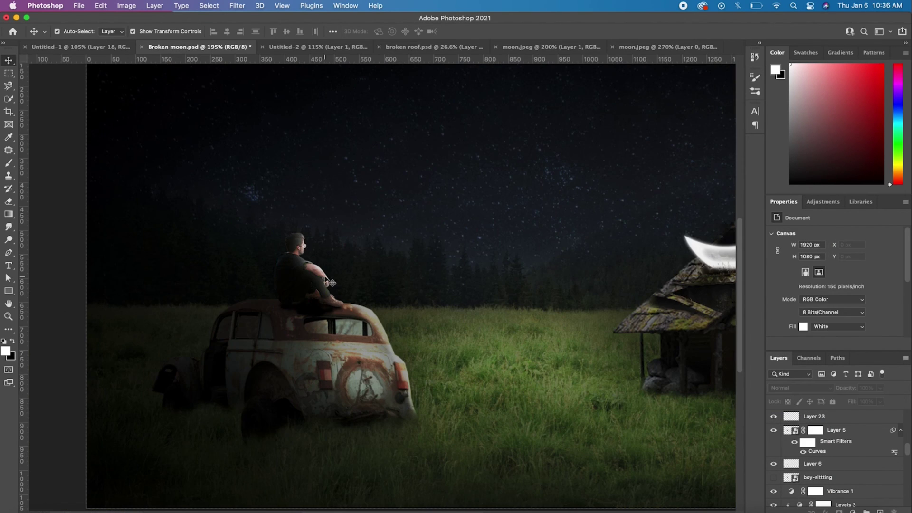
scroll(275, 261, "up", 3)
left_click(773, 417)
left_click(773, 417)
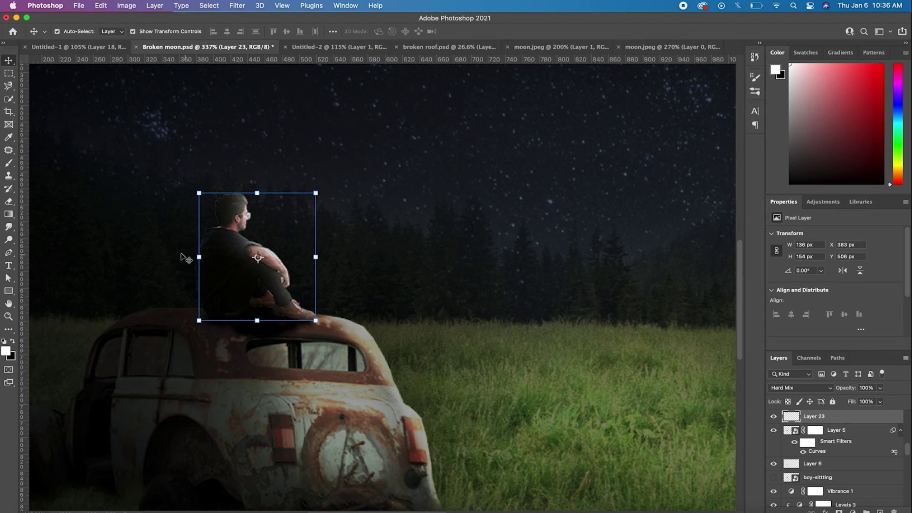
key("super+t")
key("Return")
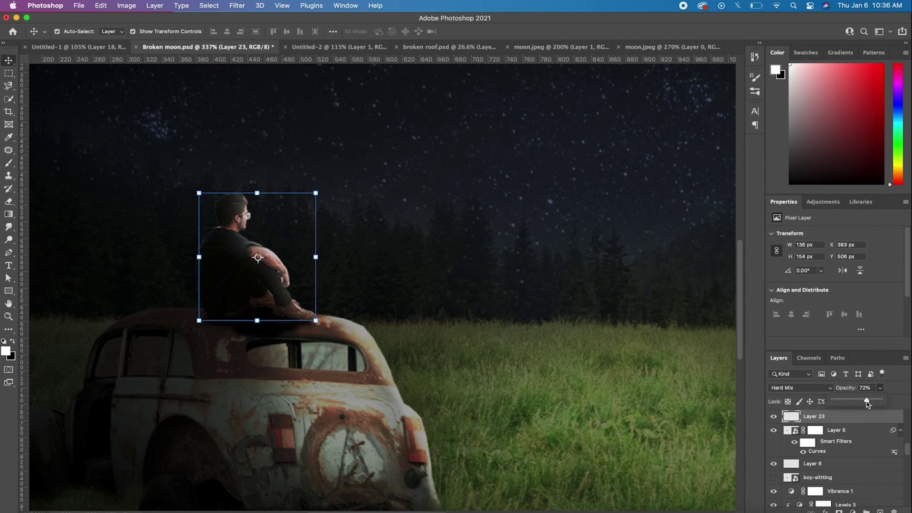
Duplicate Layer 23 and set the copy's blend mode to Overlay
key("super+j")
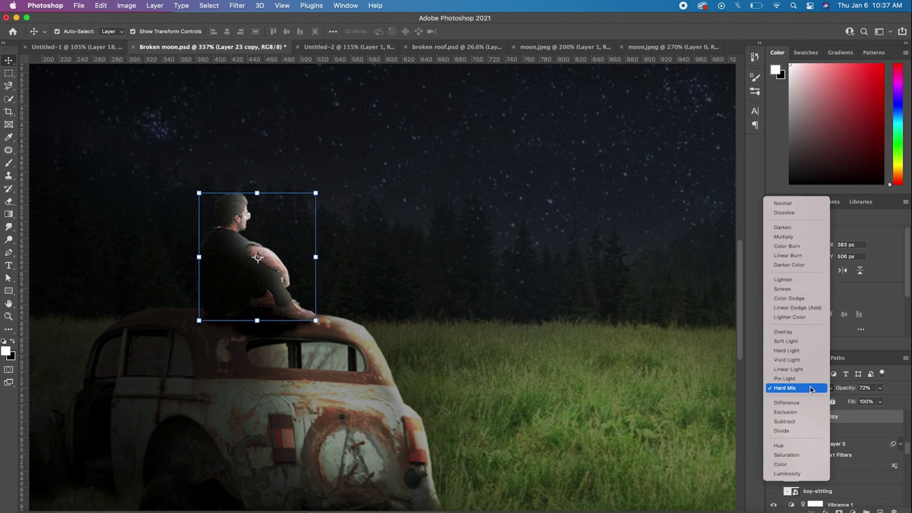
left_click(800, 388)
left_click(783, 332)
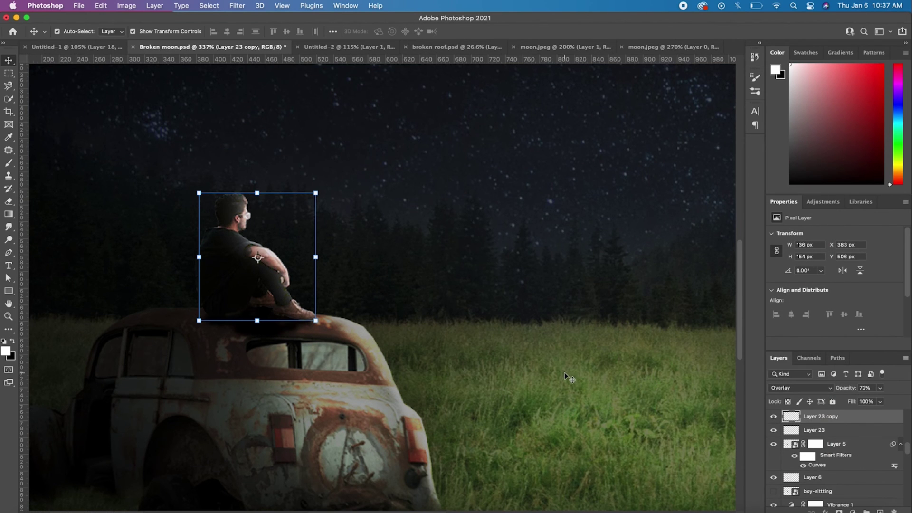
scroll(366, 499, "down", 2)
left_click(363, 494)
scroll(363, 490, "down", 2)
scroll(363, 489, "up", 3)
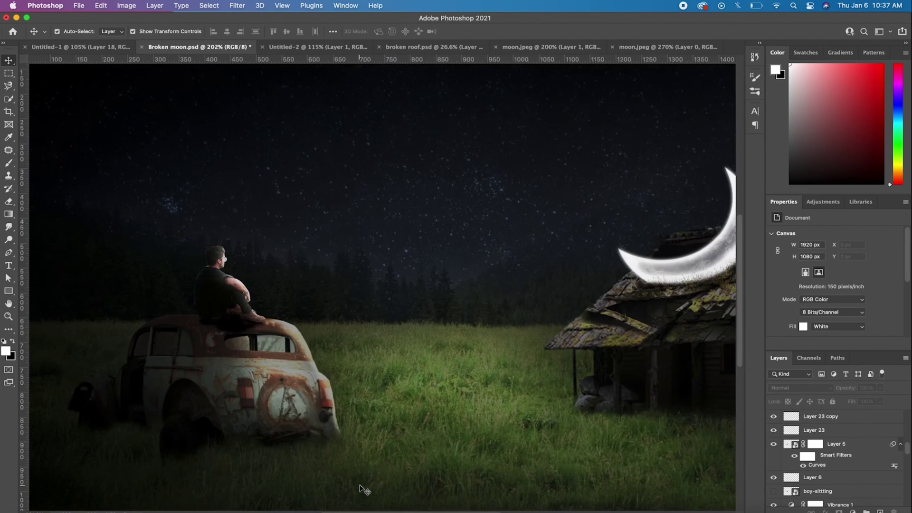
scroll(363, 489, "up", 1)
scroll(294, 304, "up", 2)
scroll(294, 294, "up", 2)
Lower both Layer 23 and Layer 23 copy to about 62% opacity
left_click(817, 416)
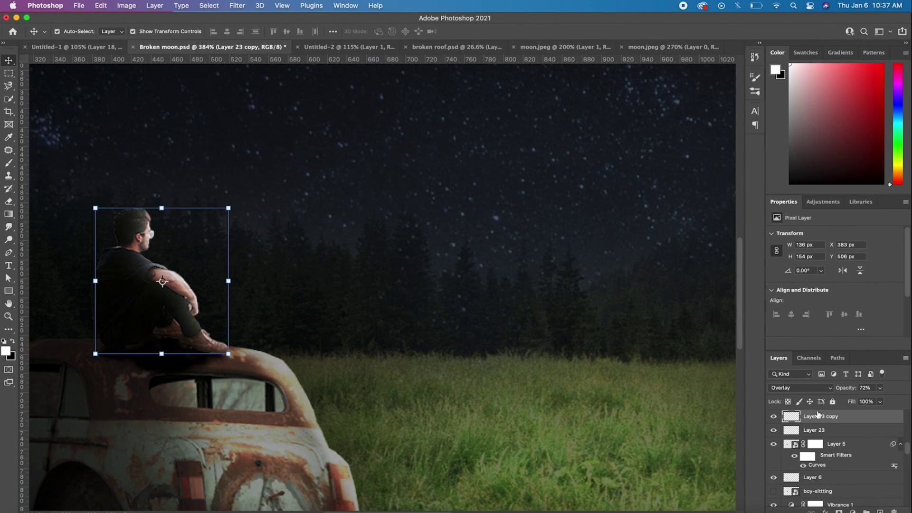
left_click(839, 430, "ctrl")
left_click_drag(878, 398, 875, 402)
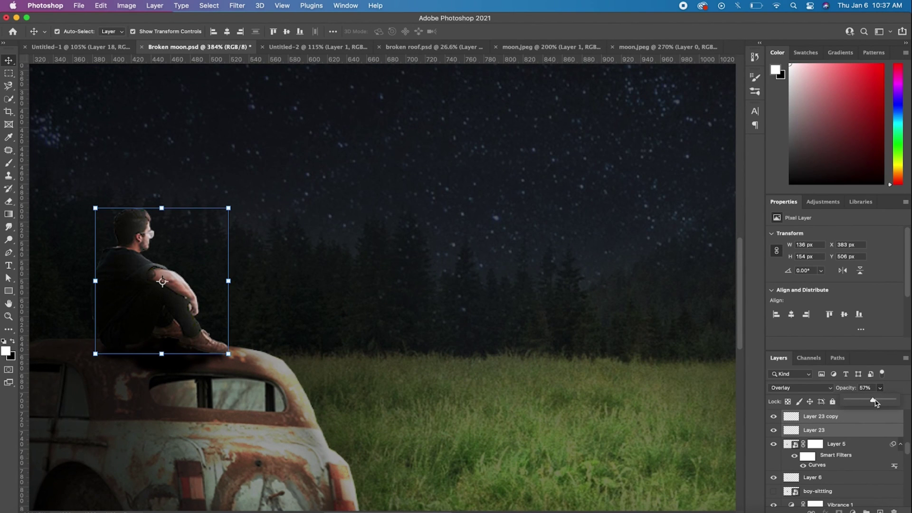
scroll(589, 308, "down", 2)
scroll(385, 314, "down", 2)
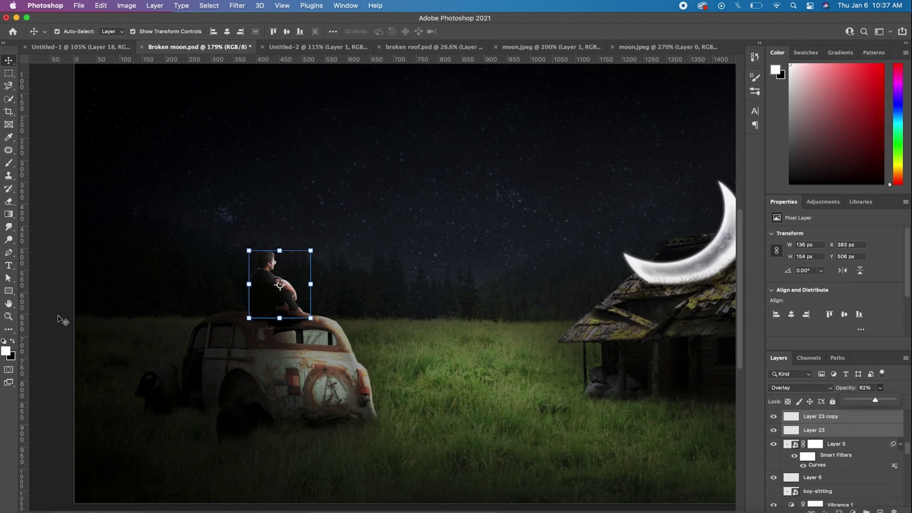
left_click(63, 321)
scroll(63, 321, "down", 2)
scroll(63, 321, "down", 1)
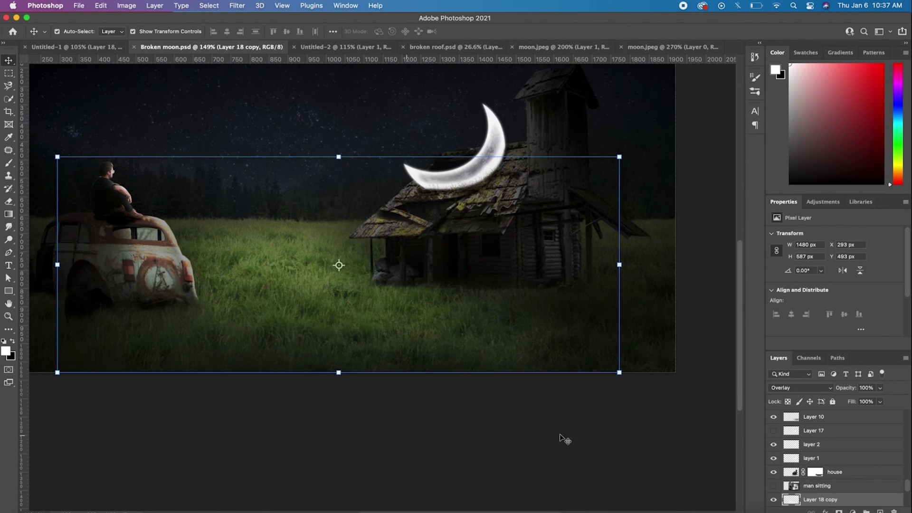
Paint a soft white haze over the grass with a 400 brush, blended in Overlay
key("ctrl+shift+alt+n")
key("b")
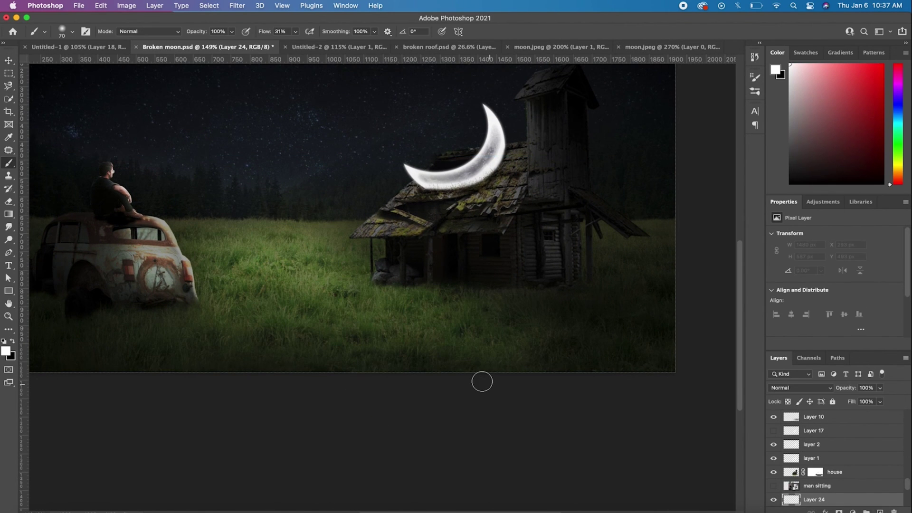
key("bracketright")
key("bracketright")
key("bracketright")
mouse_move(499, 335)
left_mouse_down()
mouse_move(547, 368)
mouse_move(418, 366)
left_mouse_up()
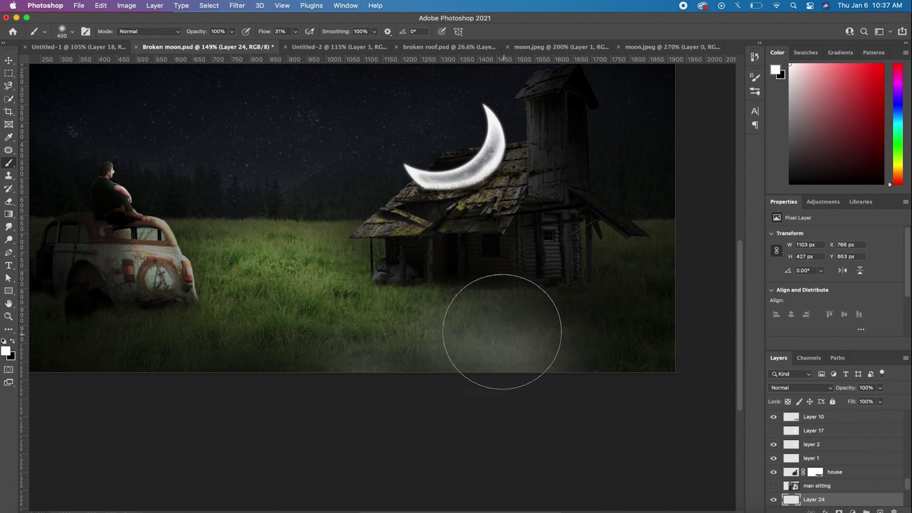
left_click(813, 387)
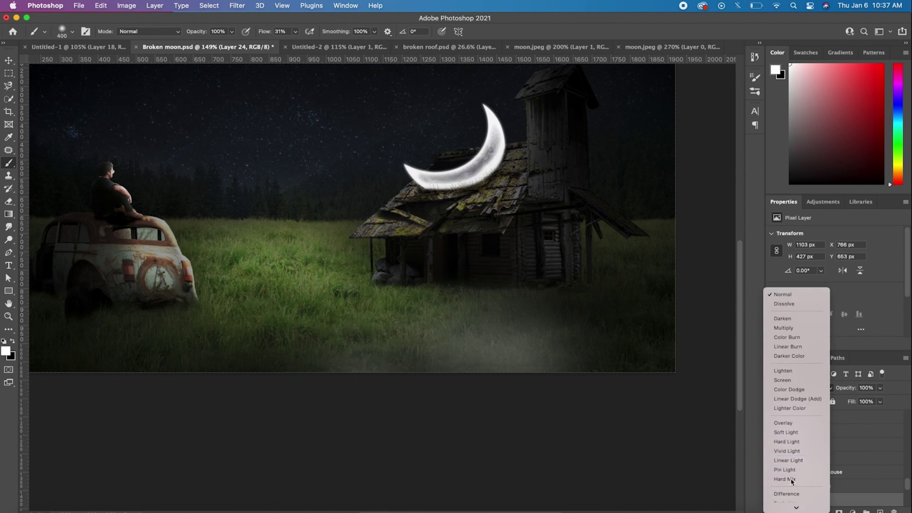
left_click(784, 422)
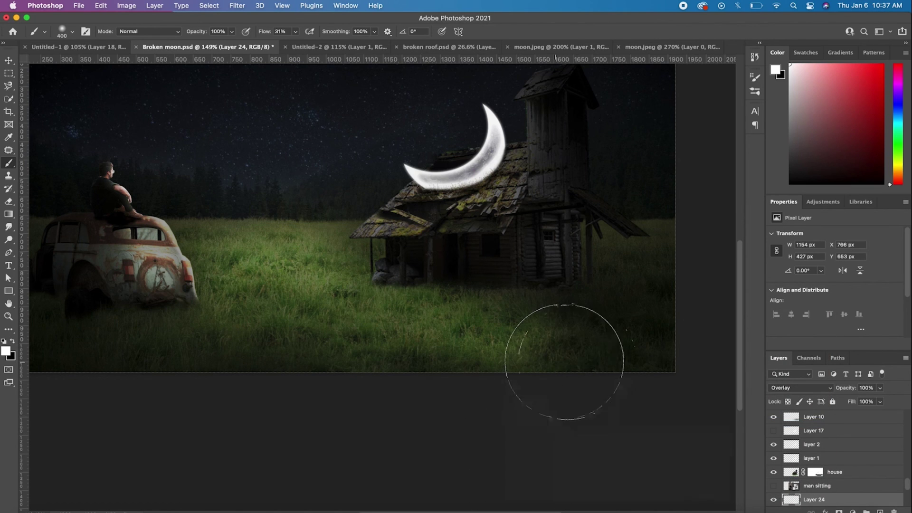
Undo an extra glow stroke toward the lower left and select the grass layers
left_click_drag(517, 326, 228, 375)
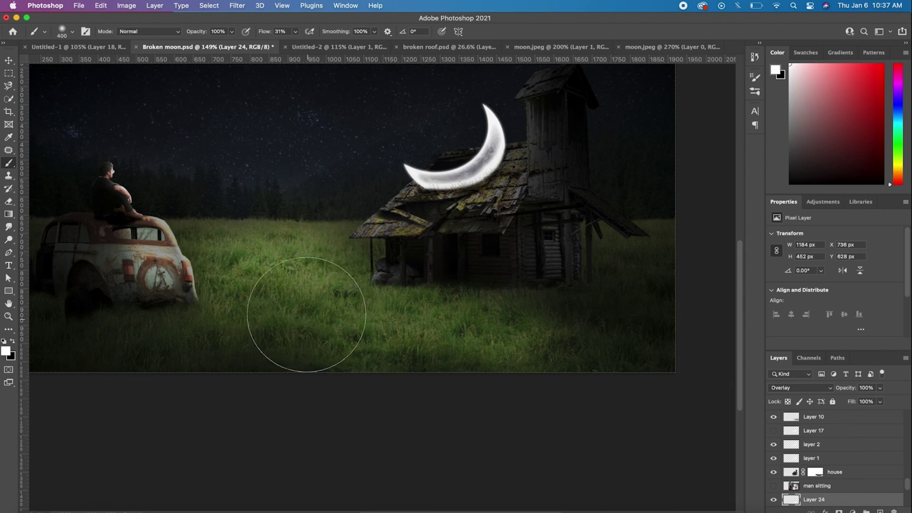
key("ctrl+z")
scroll(433, 394, "down", 3)
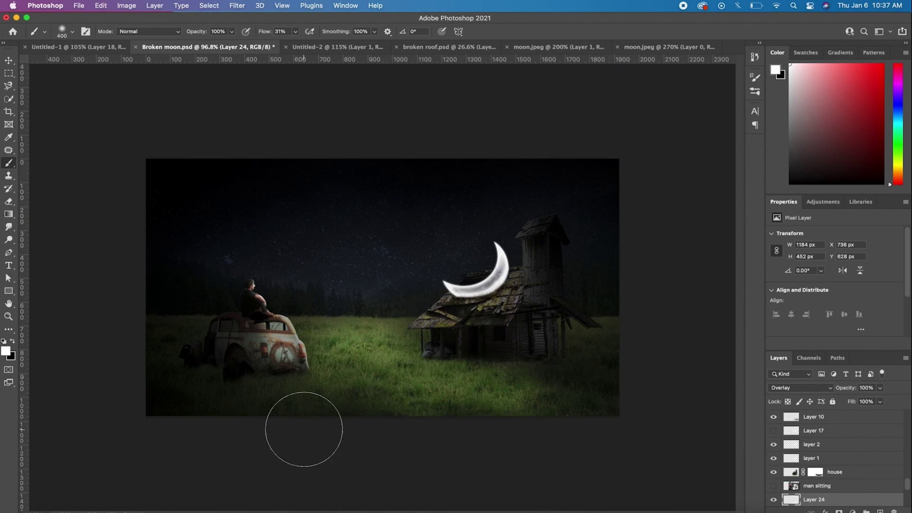
key("v")
left_click(356, 396)
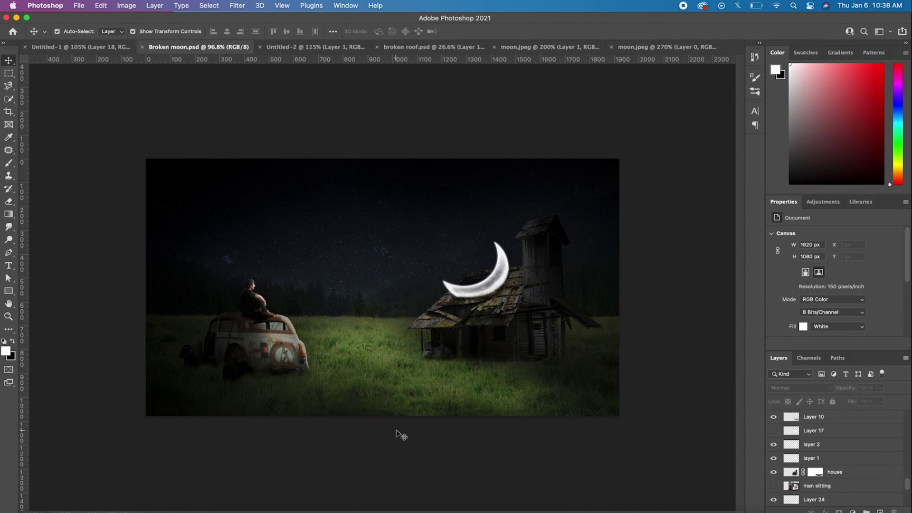
Hide Hue/Saturation 2, add a new layer, and return Layer 29 to Normal blending
left_click(845, 417)
left_click(775, 417)
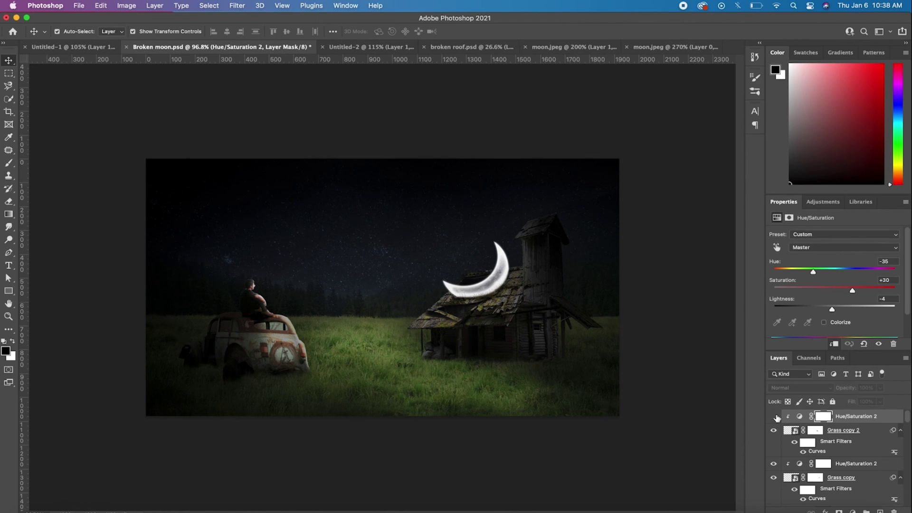
left_click(882, 511)
key("x")
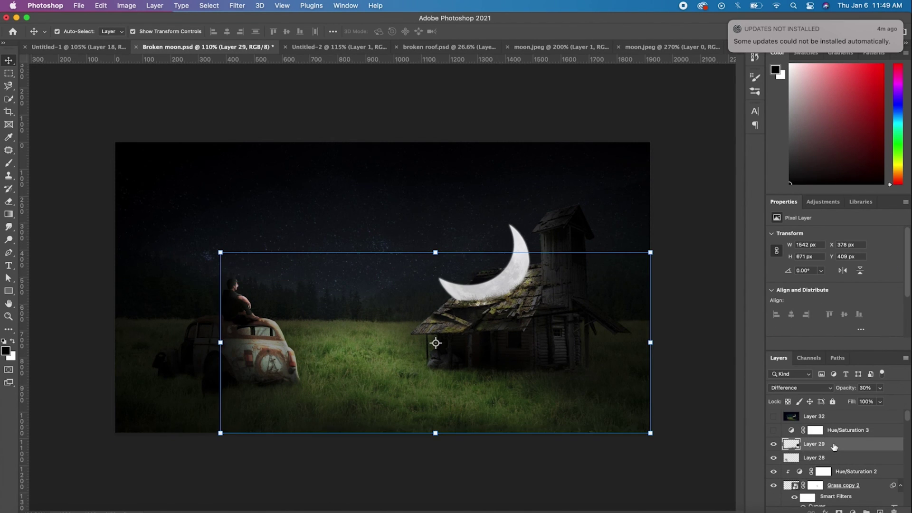
key("alt+shift+n")
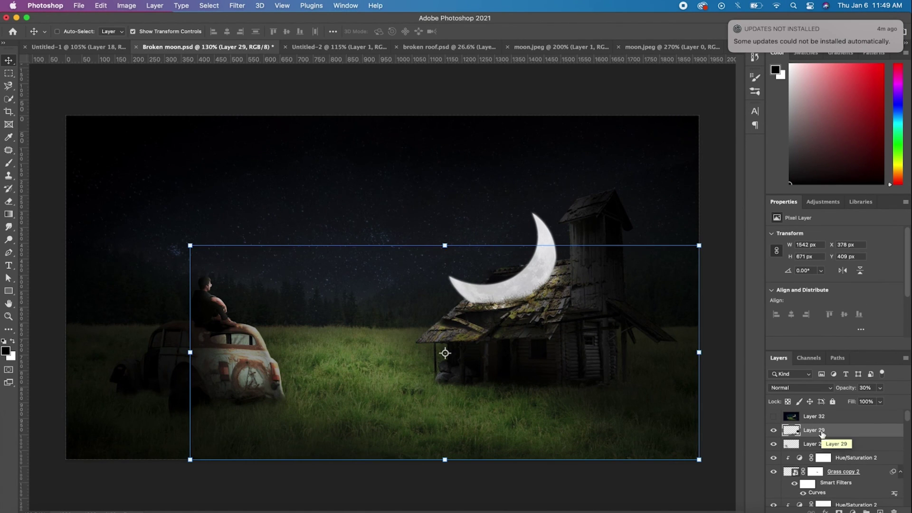
Stamp visible layers into Layer 35 and add Hue/Saturation with Hue -17, Lightness -4
key("ctrl+alt+shift+e")
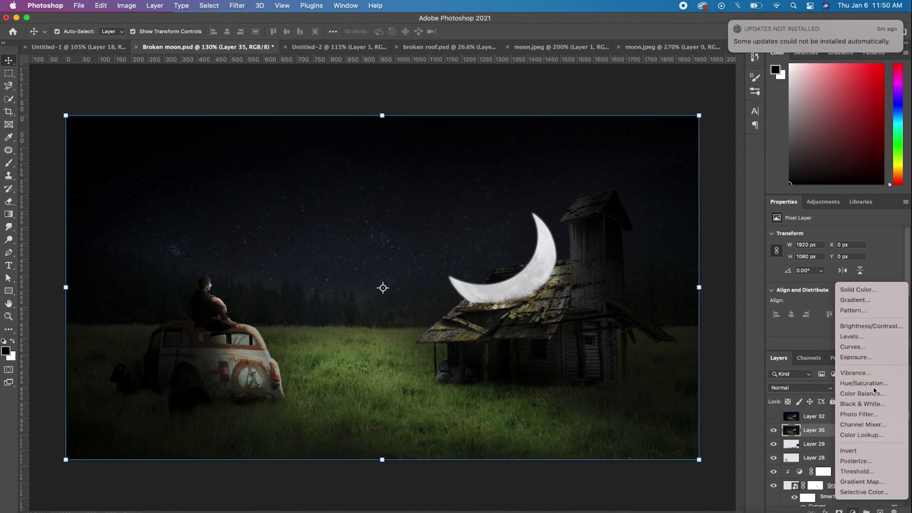
left_click(872, 383)
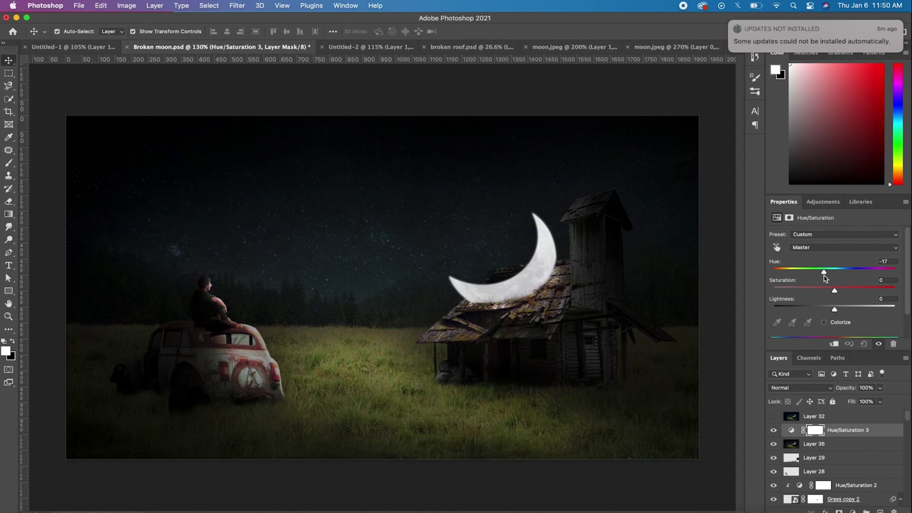
left_click_drag(834, 310, 832, 311)
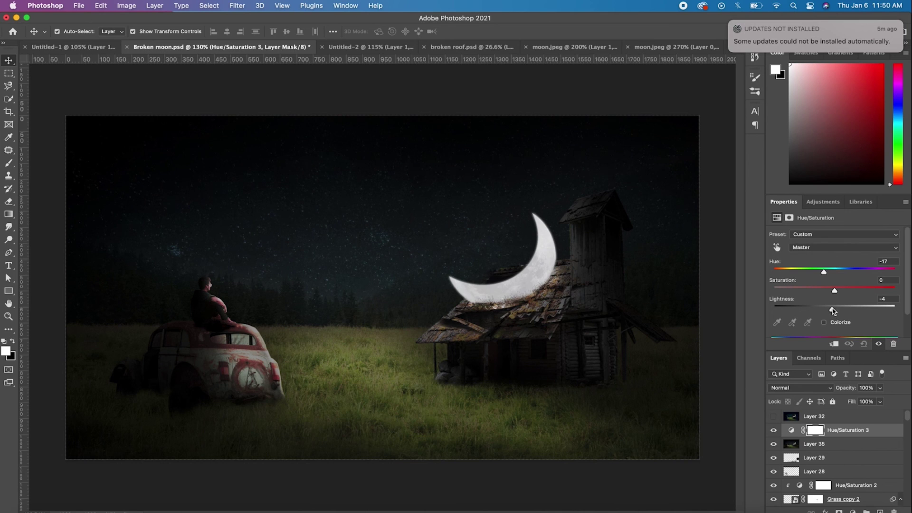
Grade Layer 35 with Blue-channel Curves: highlights at 244, shadows lifted to 10, adjusted midpoint
left_click(877, 444)
key("super+m")
left_click_drag(693, 119, 771, 119)
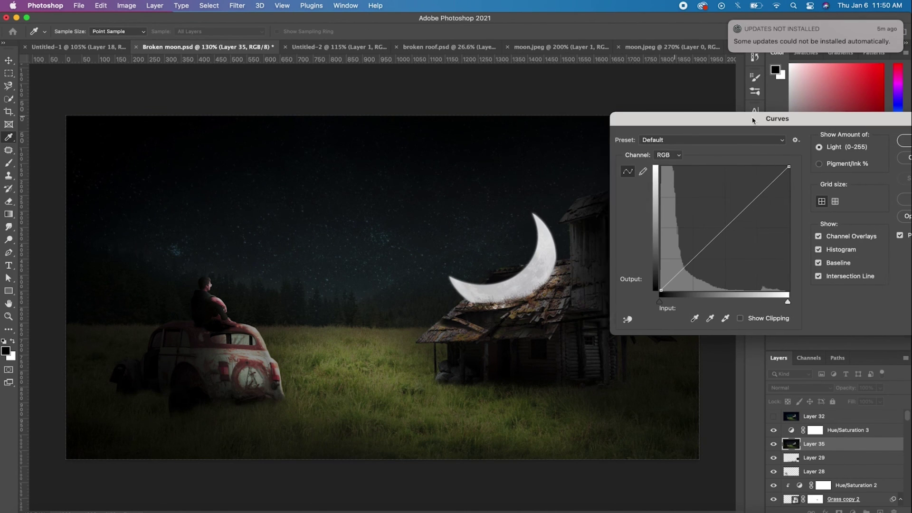
left_click(665, 154)
left_click(663, 186)
left_click_drag(786, 166, 785, 182)
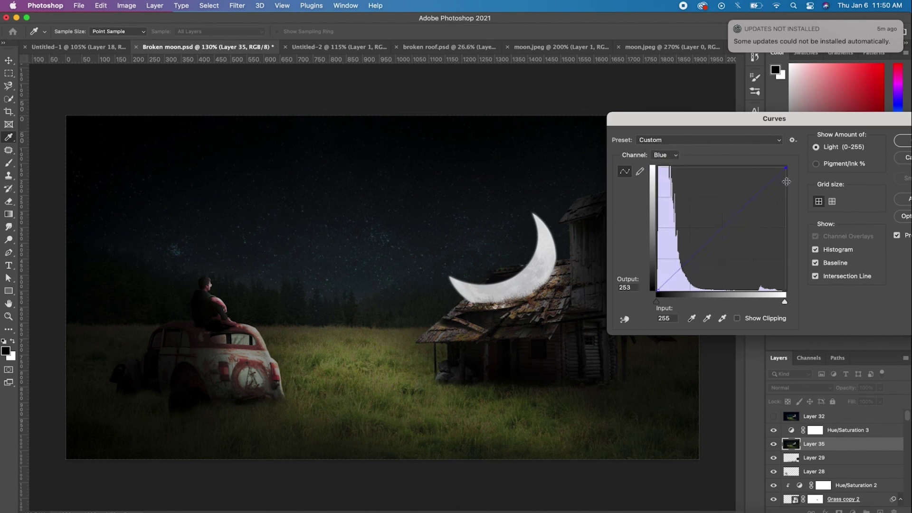
left_click_drag(656, 291, 649, 285)
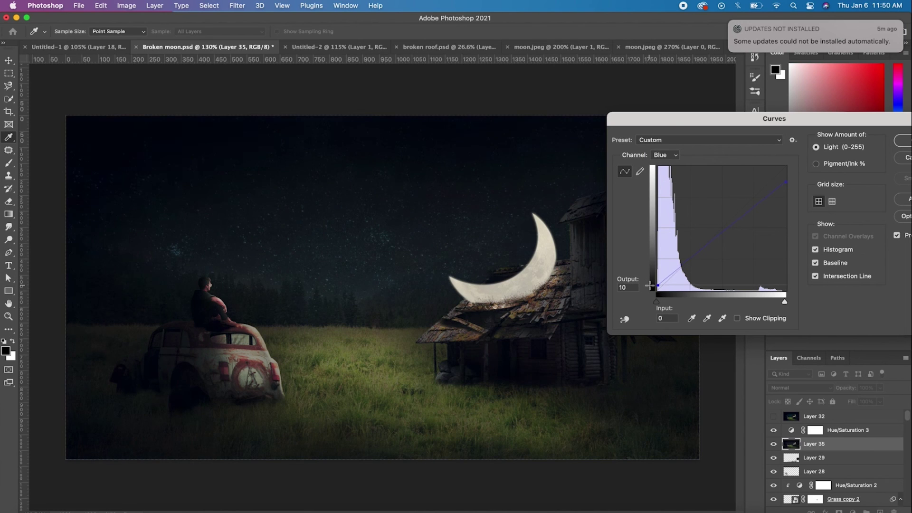
left_click_drag(730, 231, 721, 239)
left_click_drag(786, 182, 786, 172)
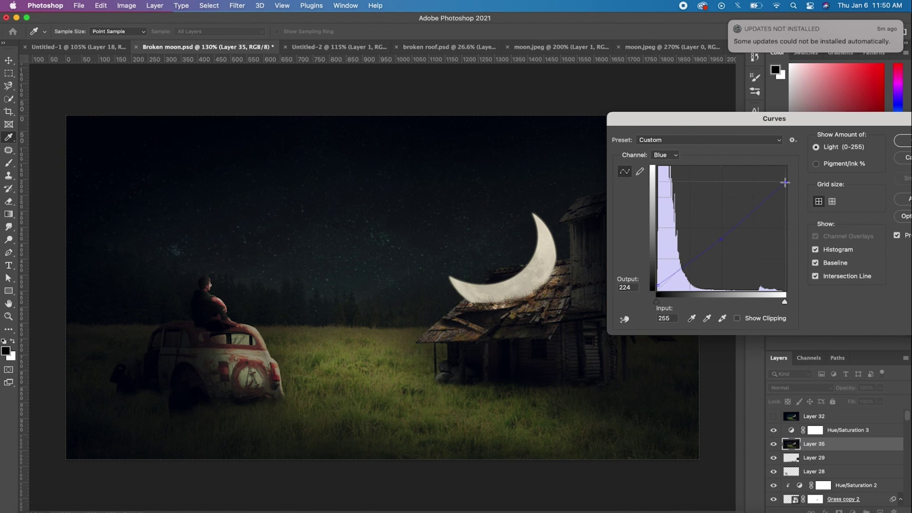
left_click_drag(726, 239, 724, 239)
left_click(902, 141)
key("v")
left_click(554, 176)
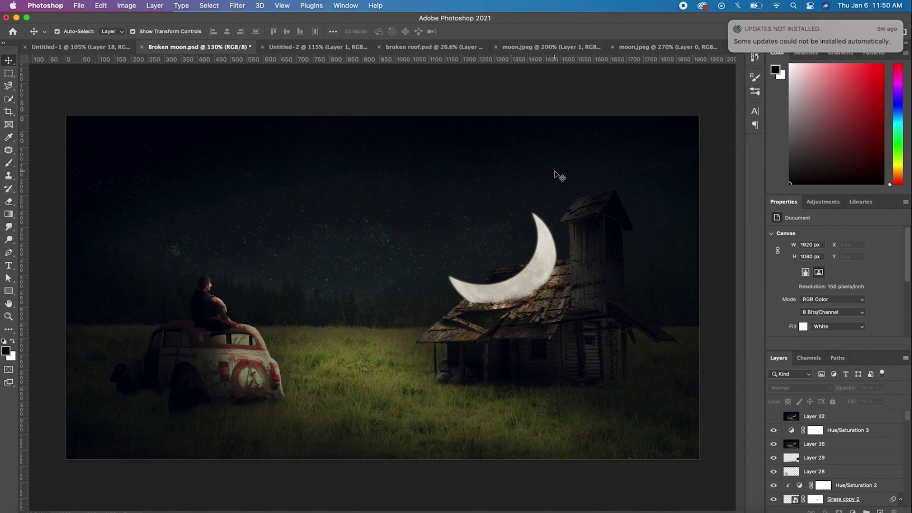
scroll(554, 175, "down", 2)
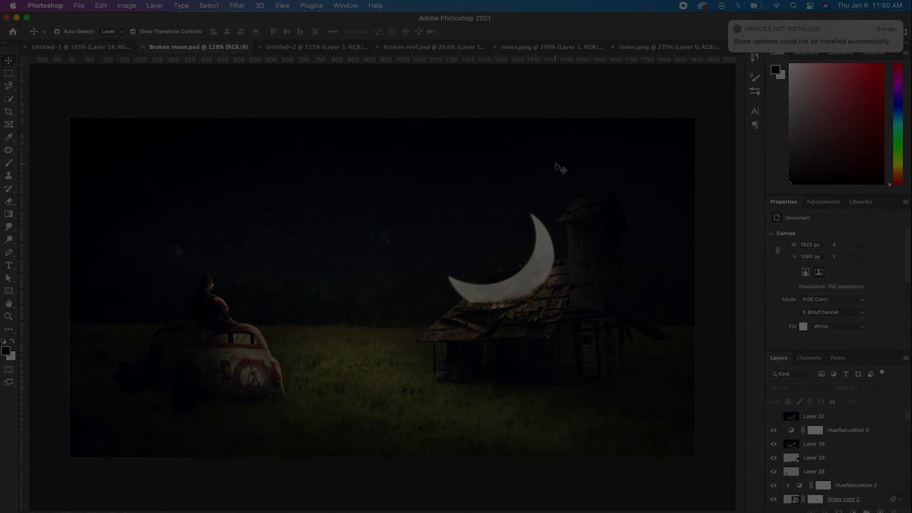